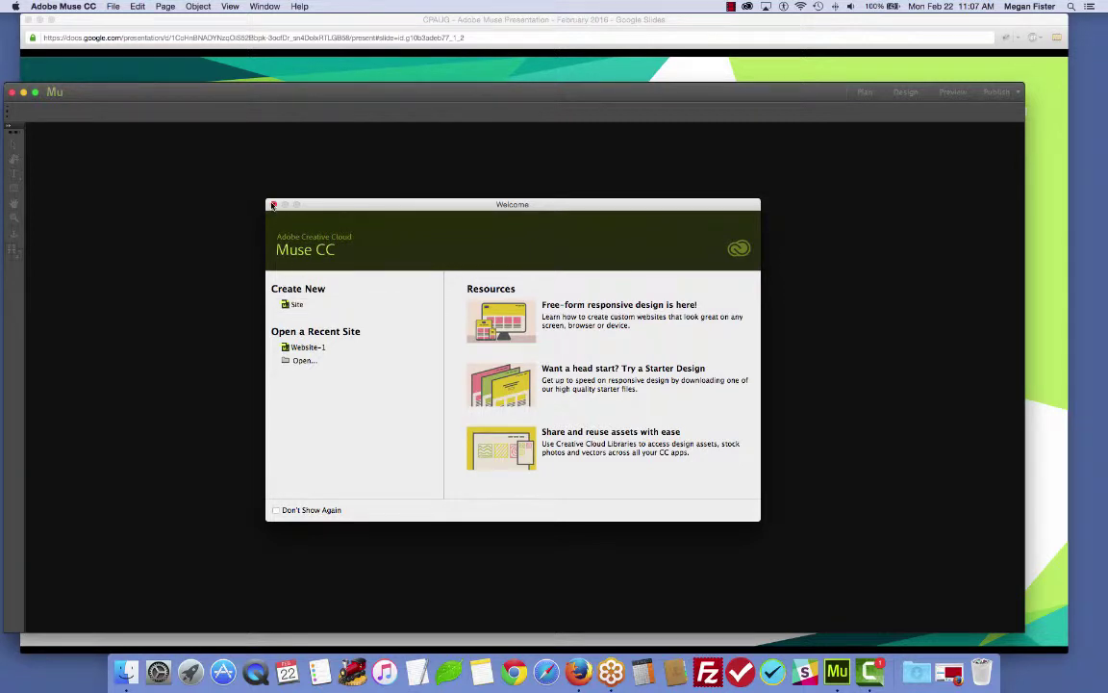
Close the Welcome screen and tidy the desktop, minimizing the presentation window and moving the empty workspace window up.
click(273, 205)
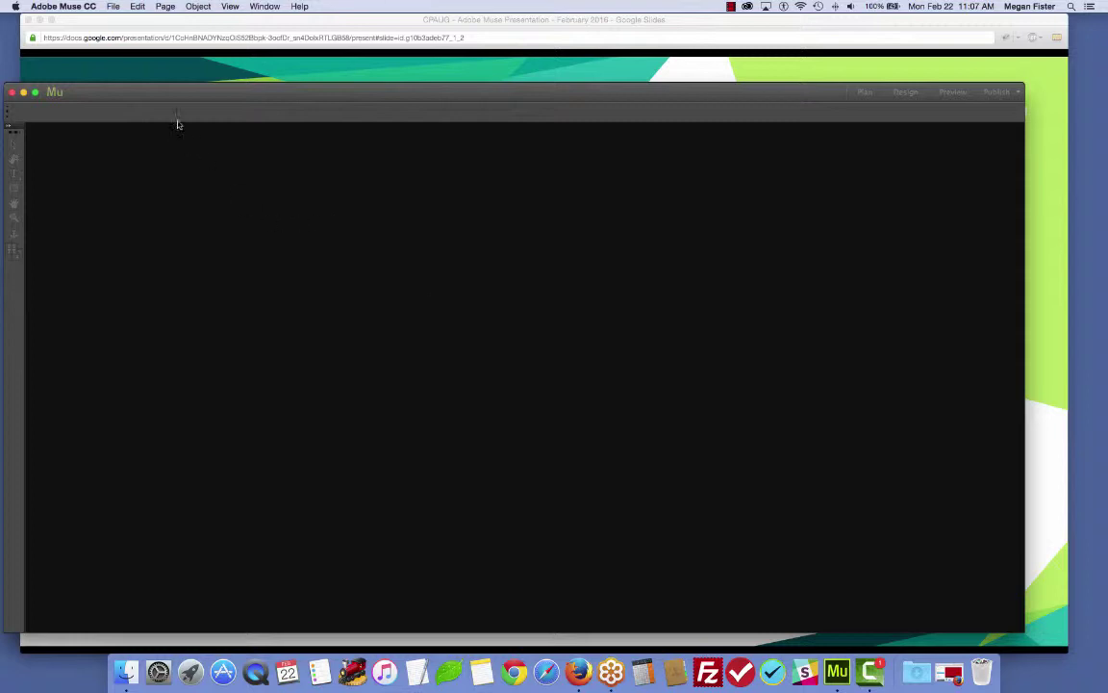
click(39, 19)
drag(174, 97, 185, 46)
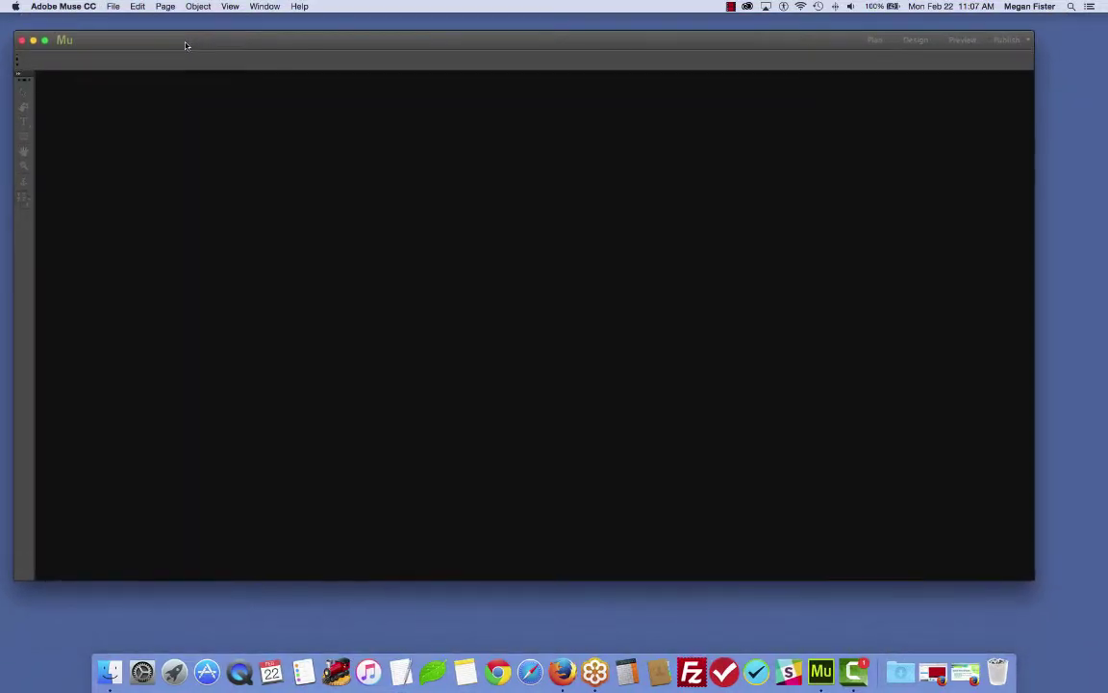
Start a new site, keep the Fluid Width layout and expand the advanced settings.
click(113, 6)
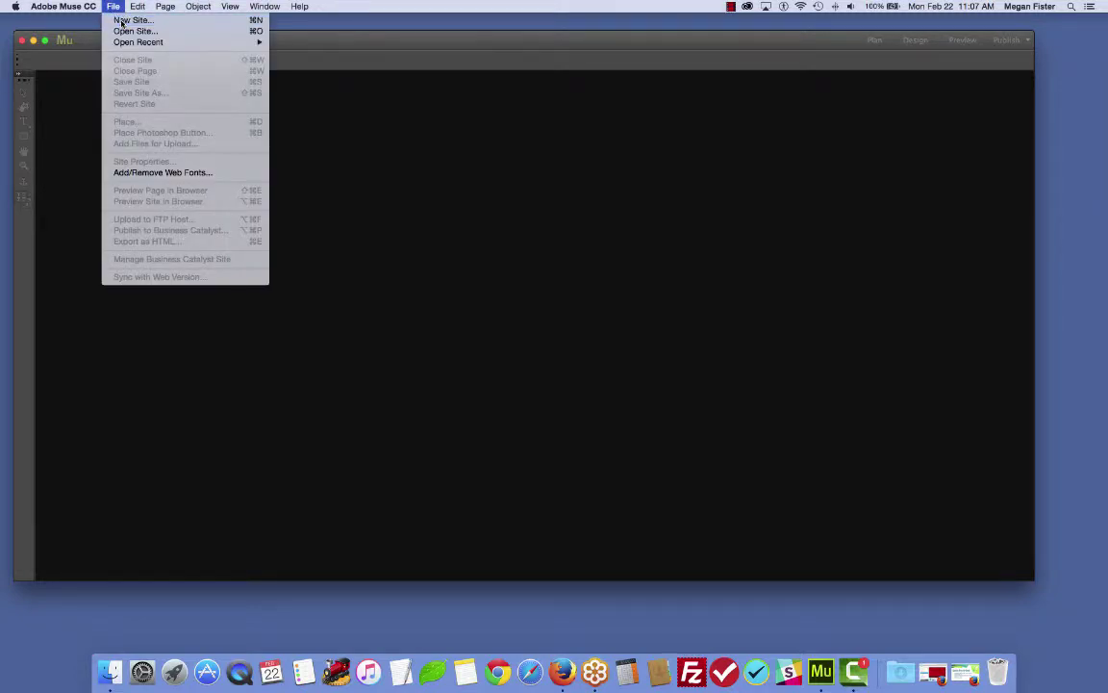
click(121, 21)
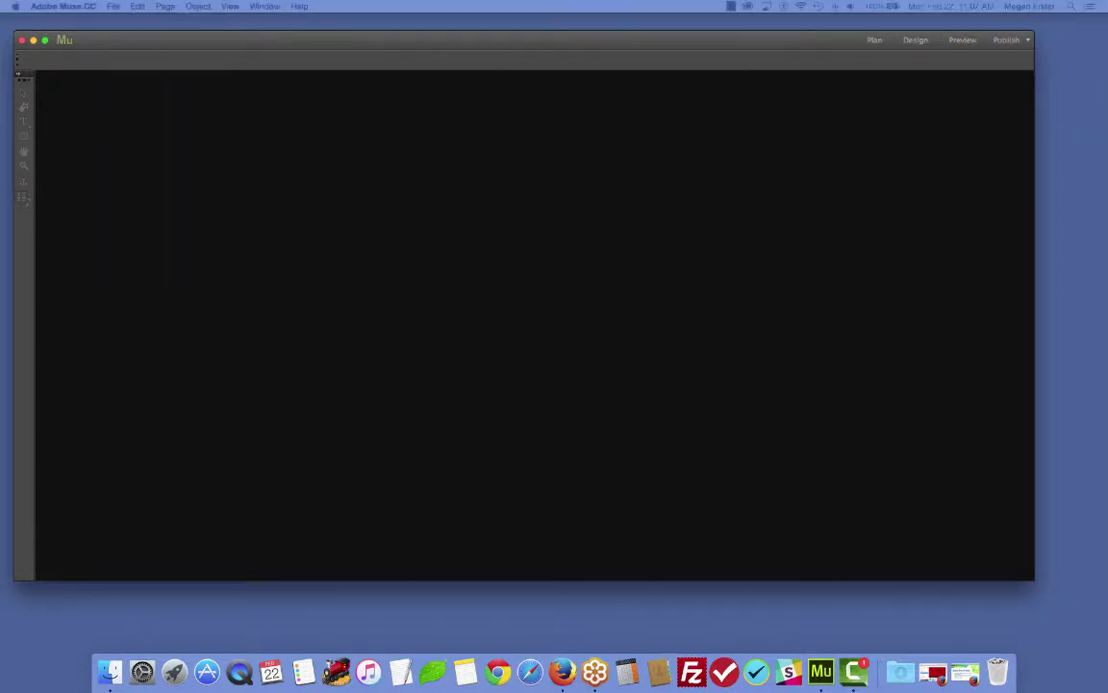
drag(636, 255, 519, 208)
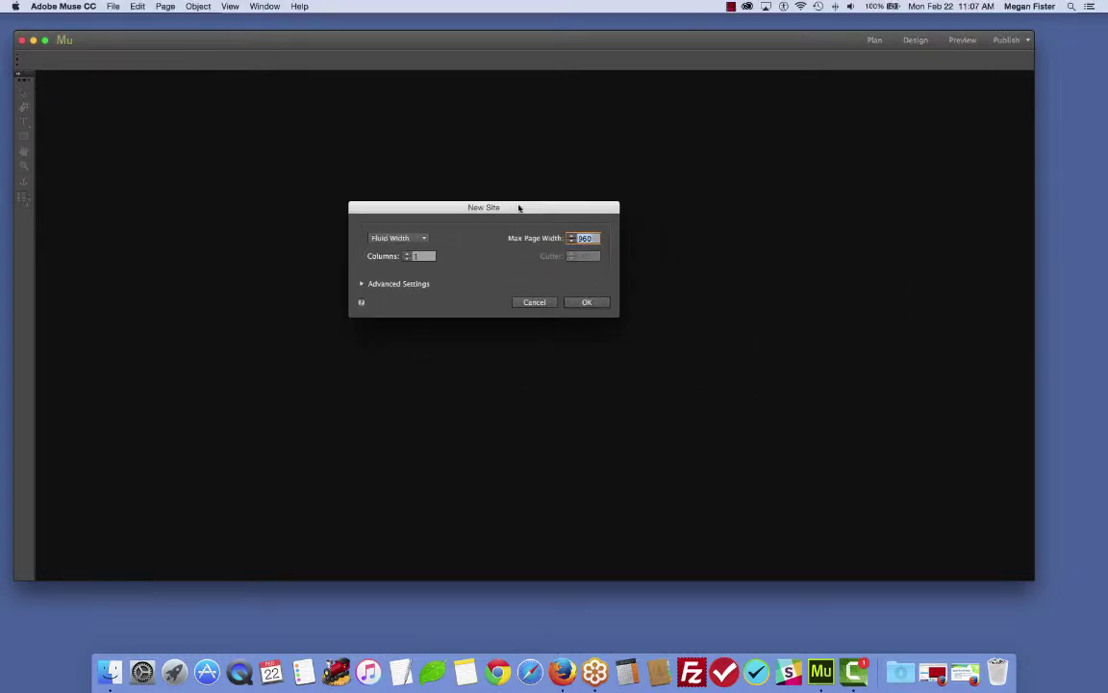
click(424, 238)
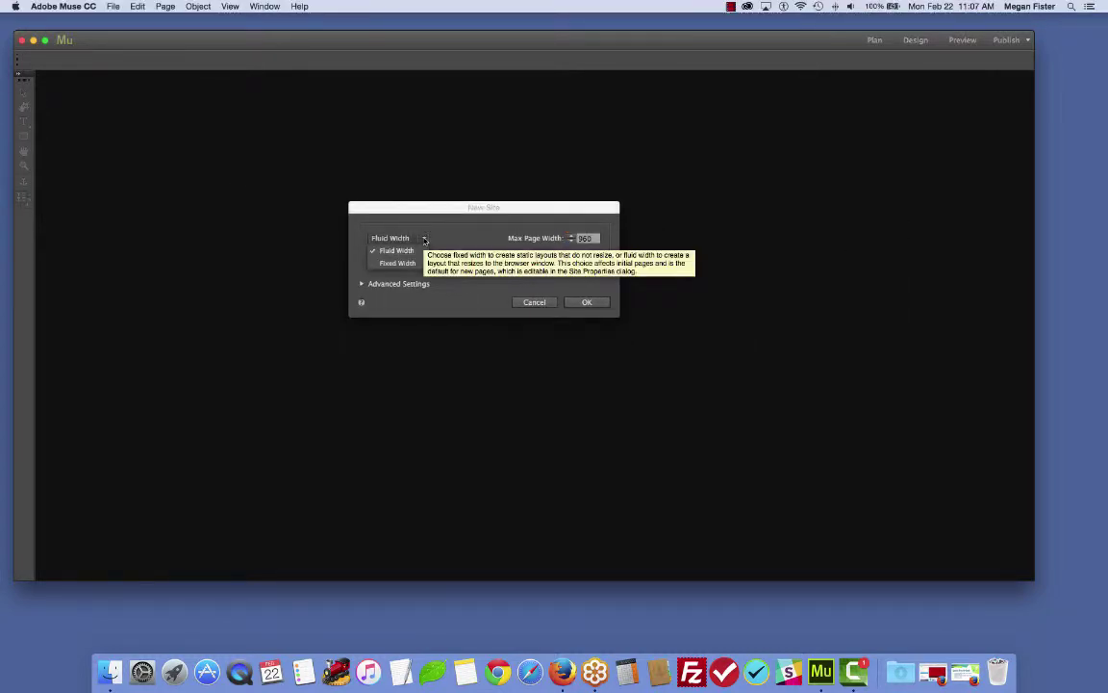
click(424, 238)
click(362, 283)
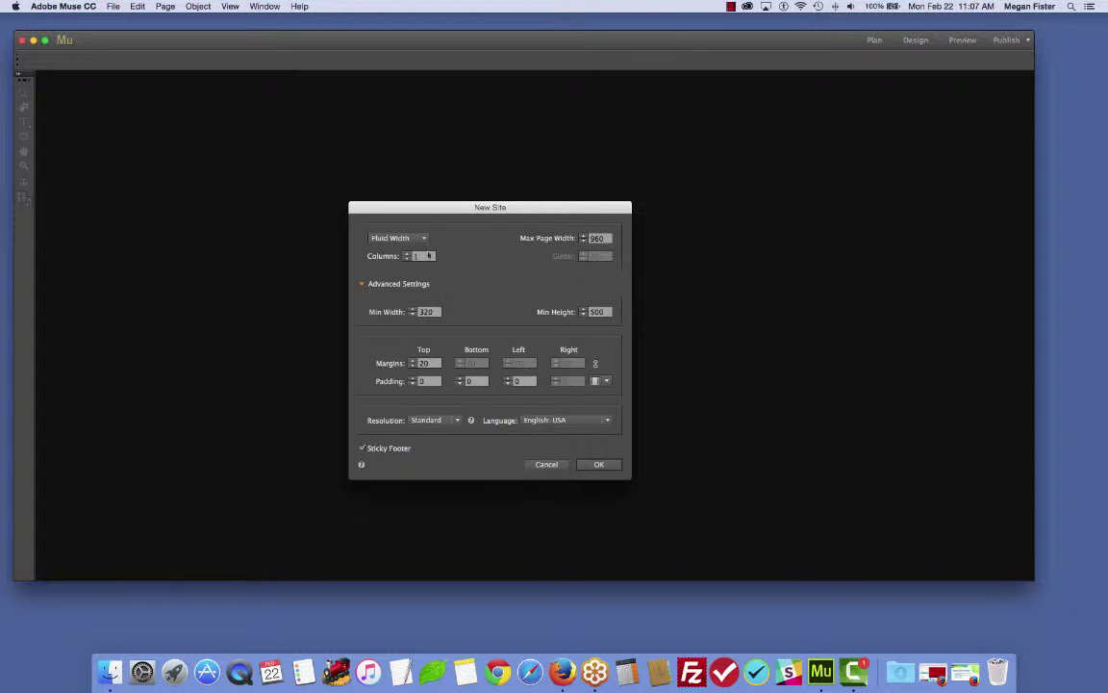
Set the new site's layout to Fixed Width.
click(424, 237)
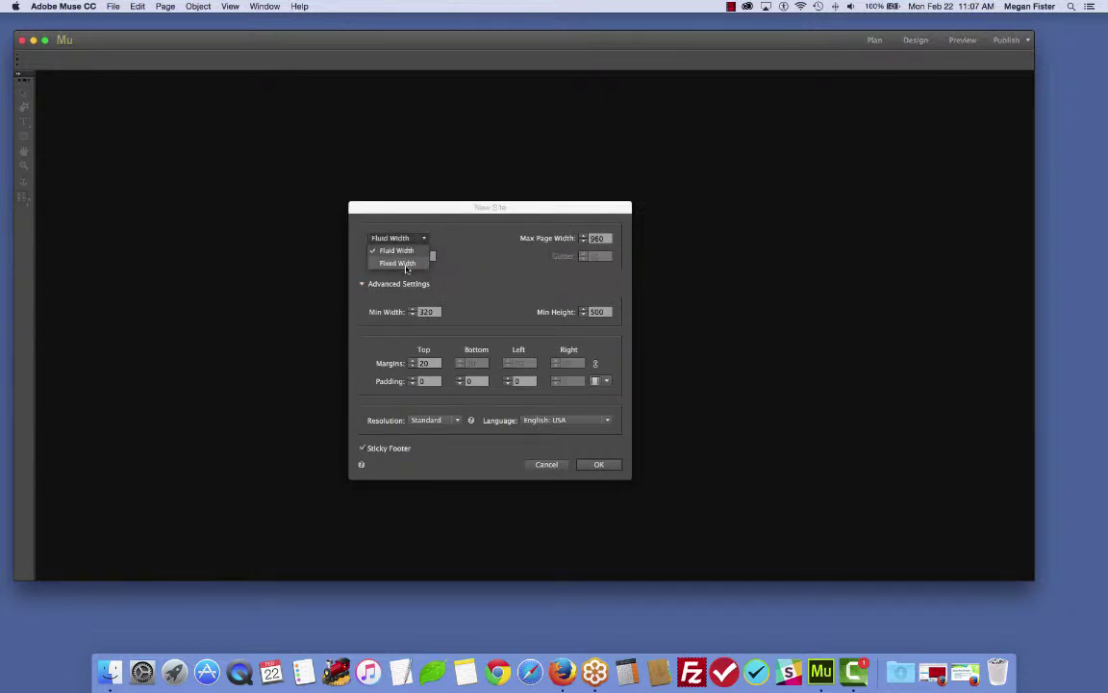
click(402, 262)
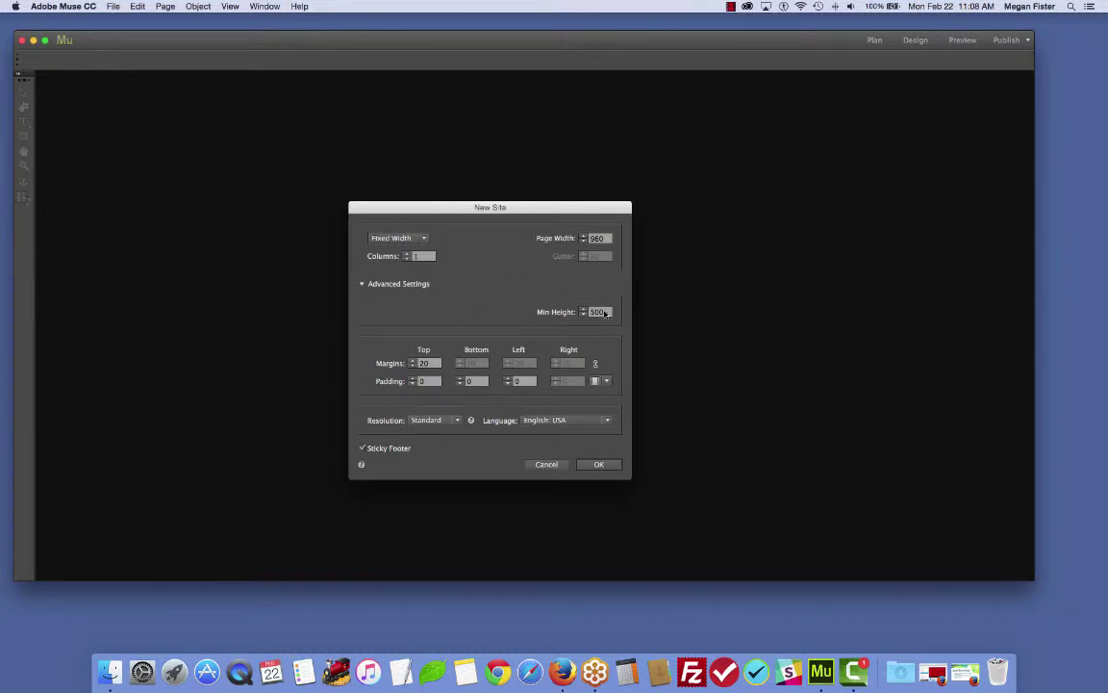
mouse_move(607, 318)
Try the HiDPI (2x) resolution for the new site and fall back to Standard.
click(457, 420)
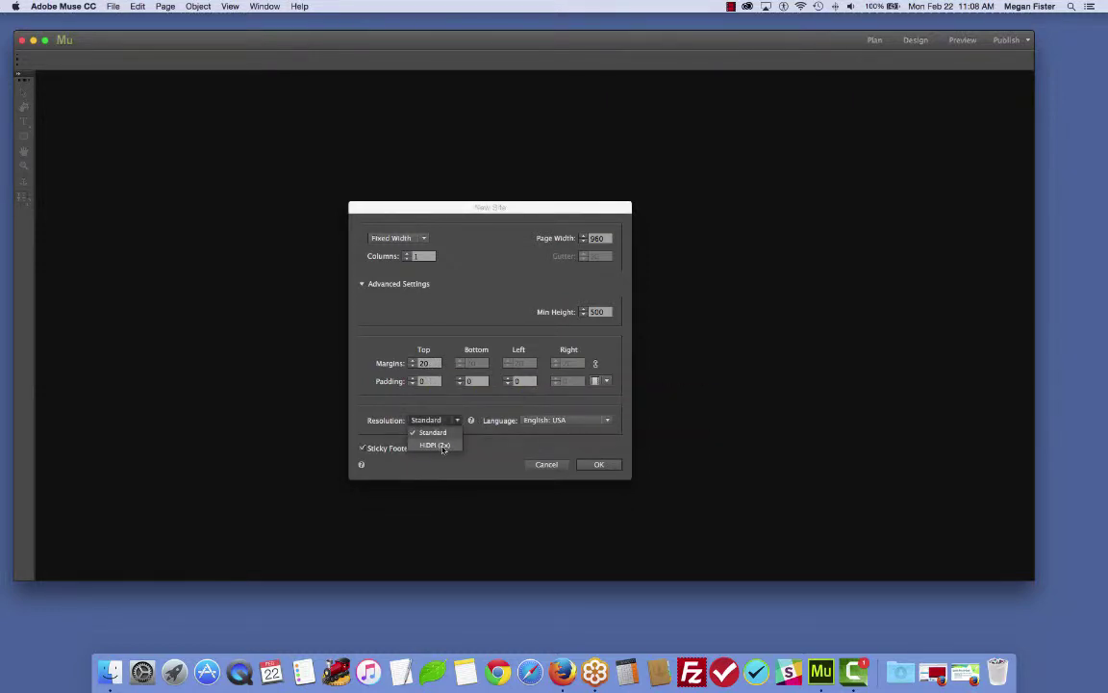
click(445, 434)
click(438, 420)
click(444, 446)
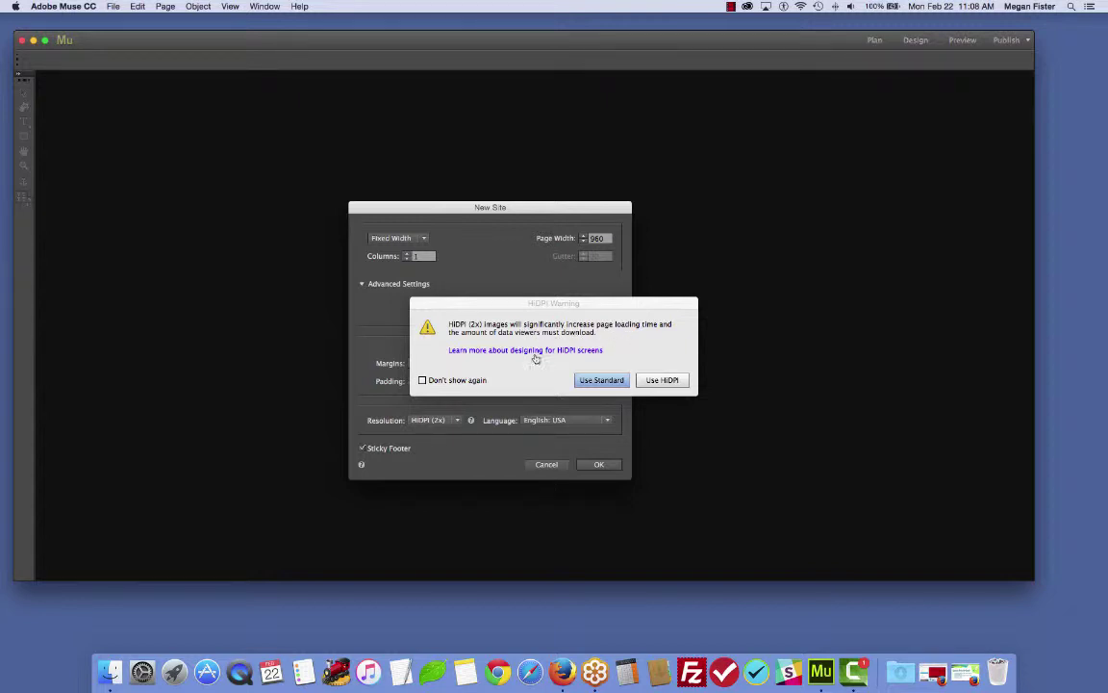
click(601, 380)
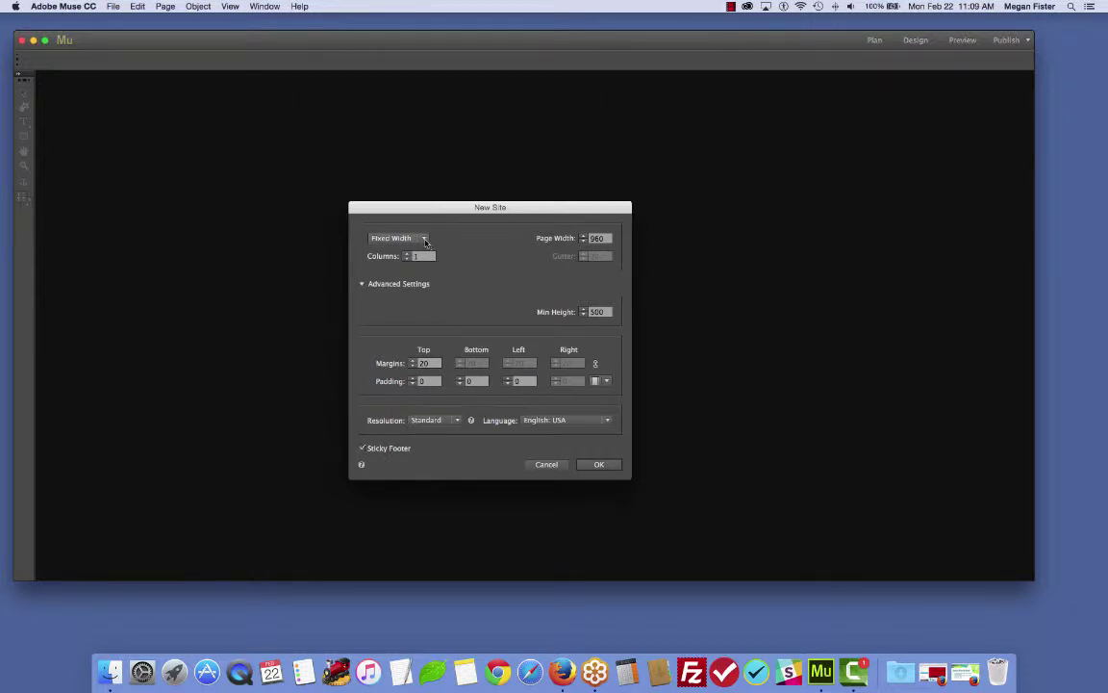
Set the new site's layout to Fluid Width, keeping the advanced settings expanded.
click(424, 238)
click(396, 250)
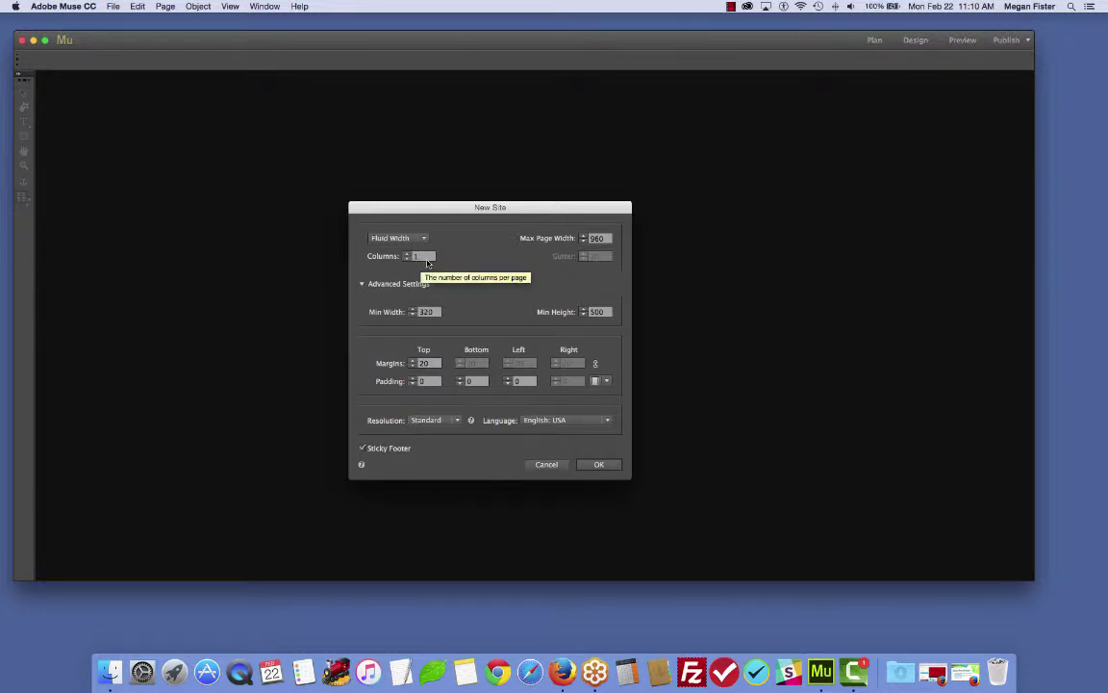
click(362, 284)
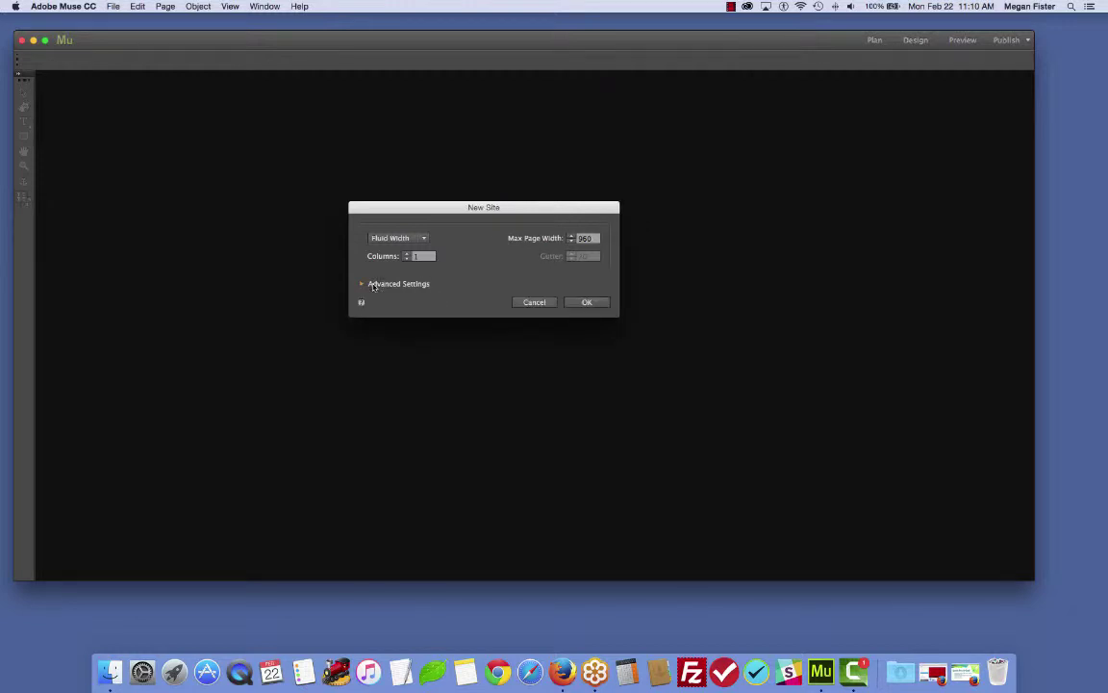
click(363, 284)
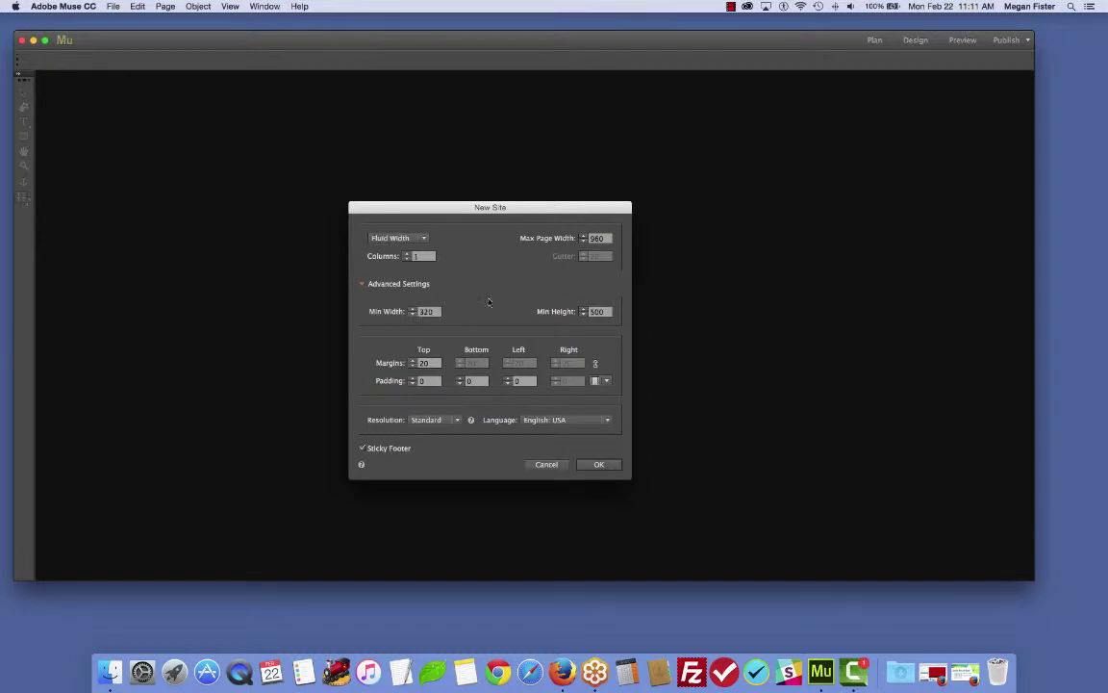
Review the minimum size, padding, resolution and sticky footer settings and create the site with the default values.
click(602, 313)
mouse_move(376, 453)
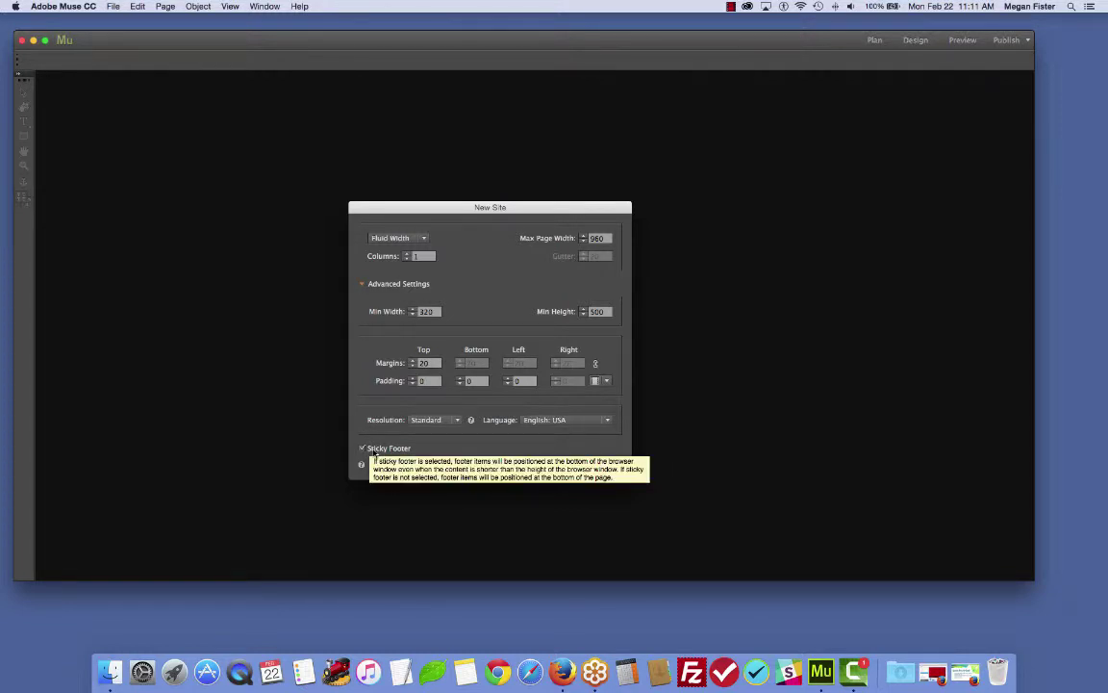
mouse_move(386, 423)
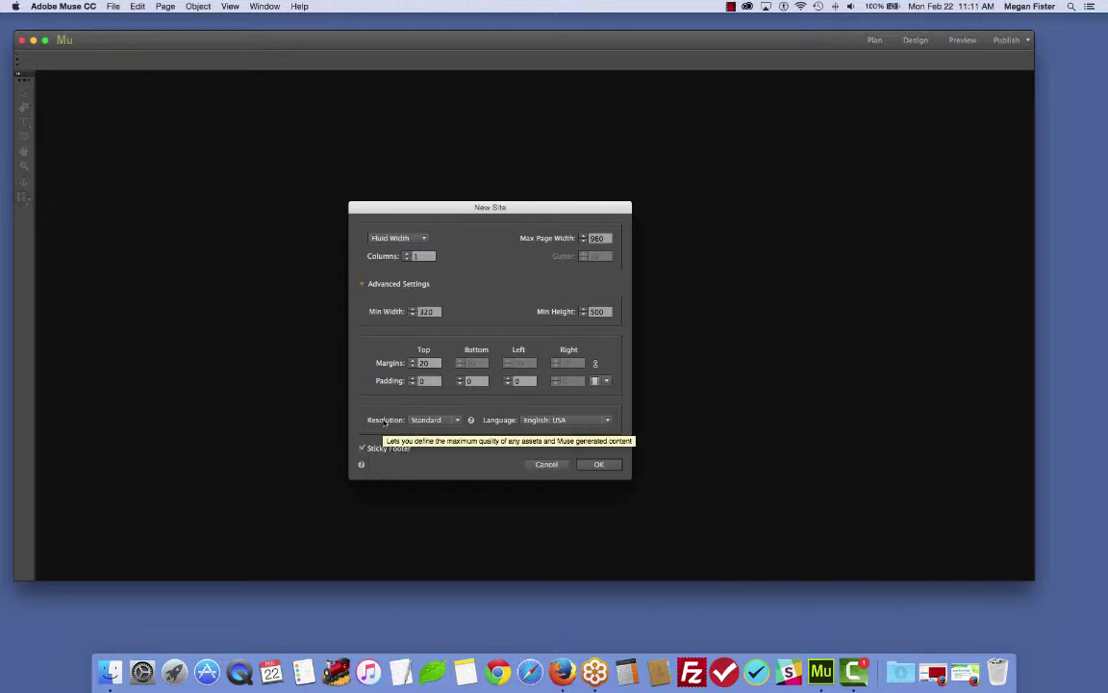
mouse_move(391, 383)
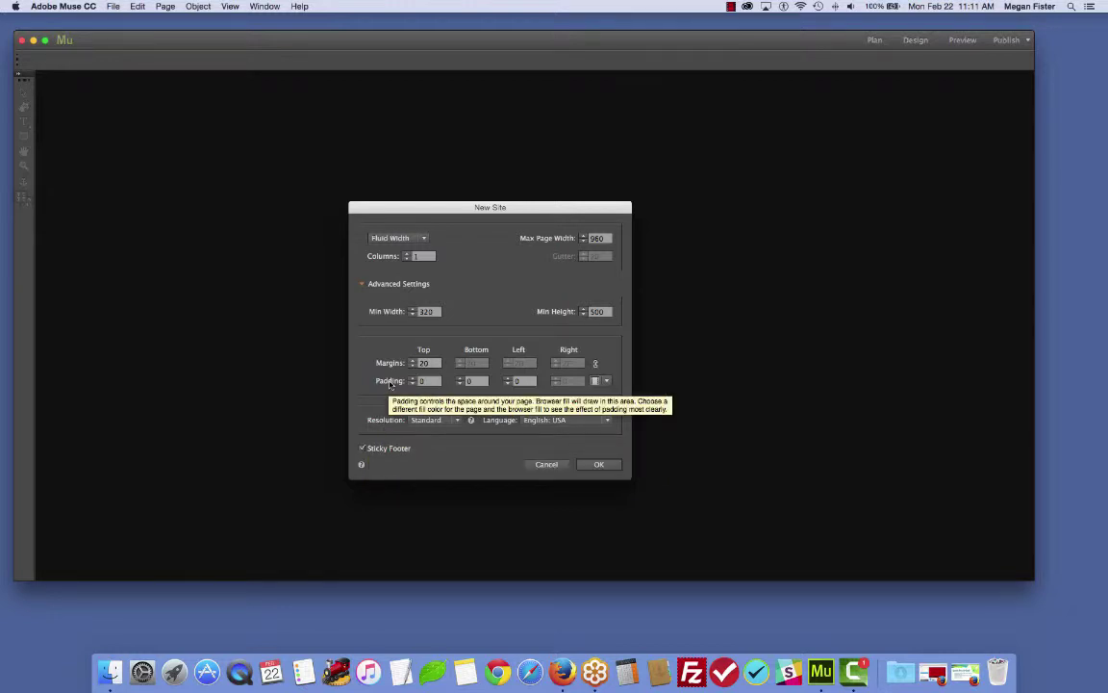
mouse_move(389, 315)
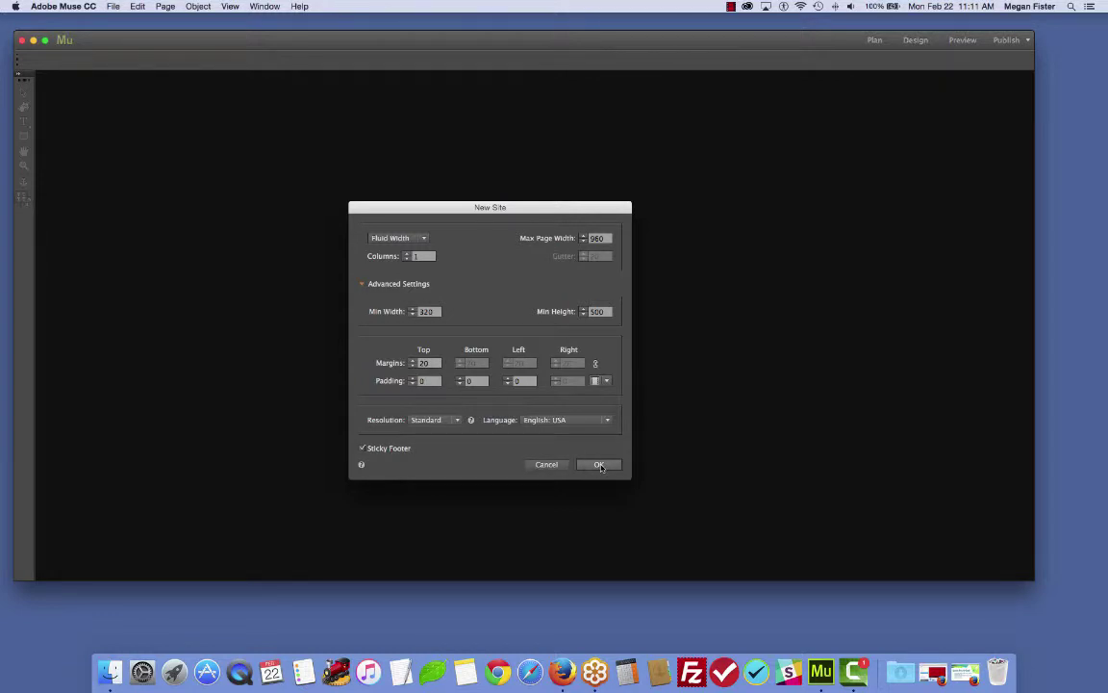
click(597, 465)
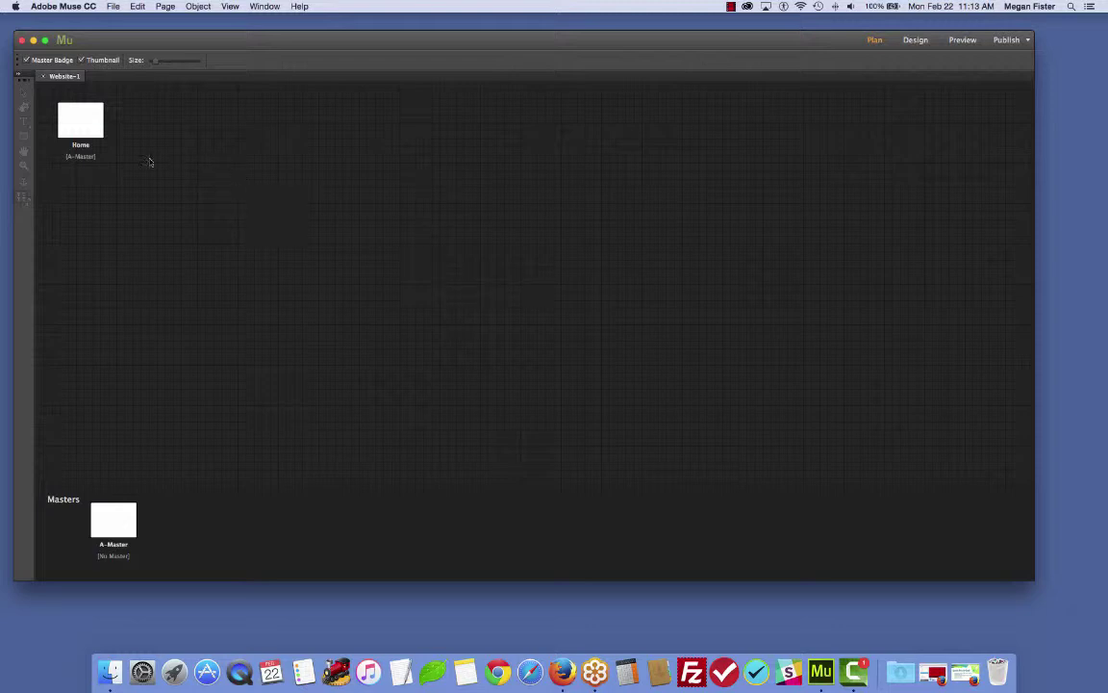
Insert a new page directly after Home in the site plan and name it About.
mouse_move(104, 113)
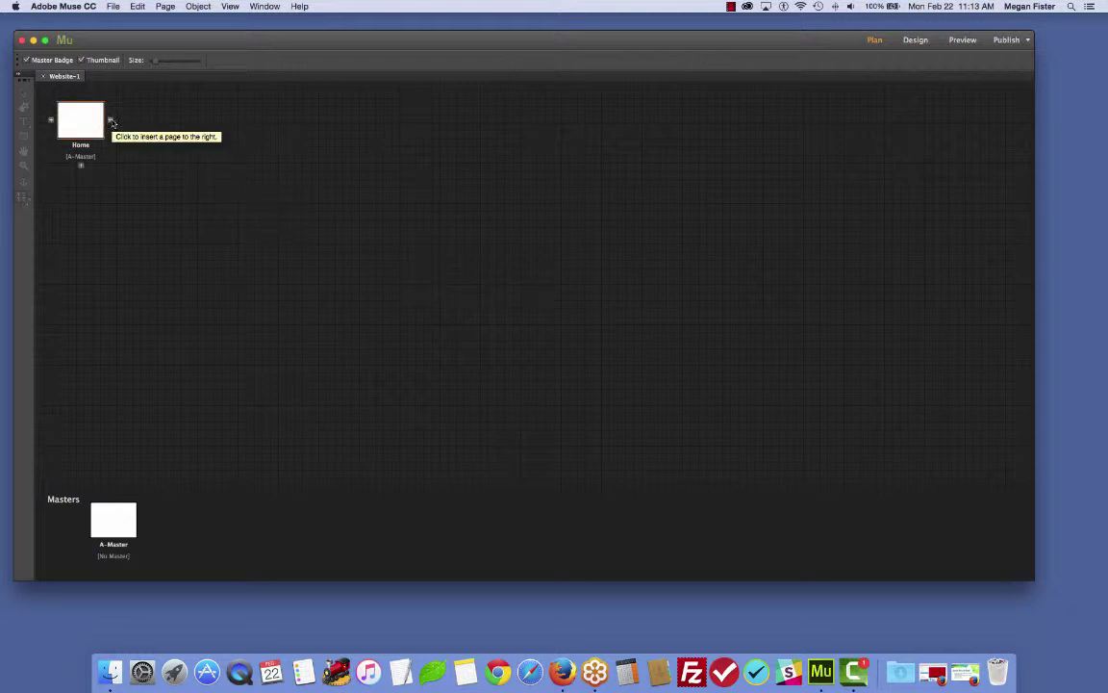
click(111, 121)
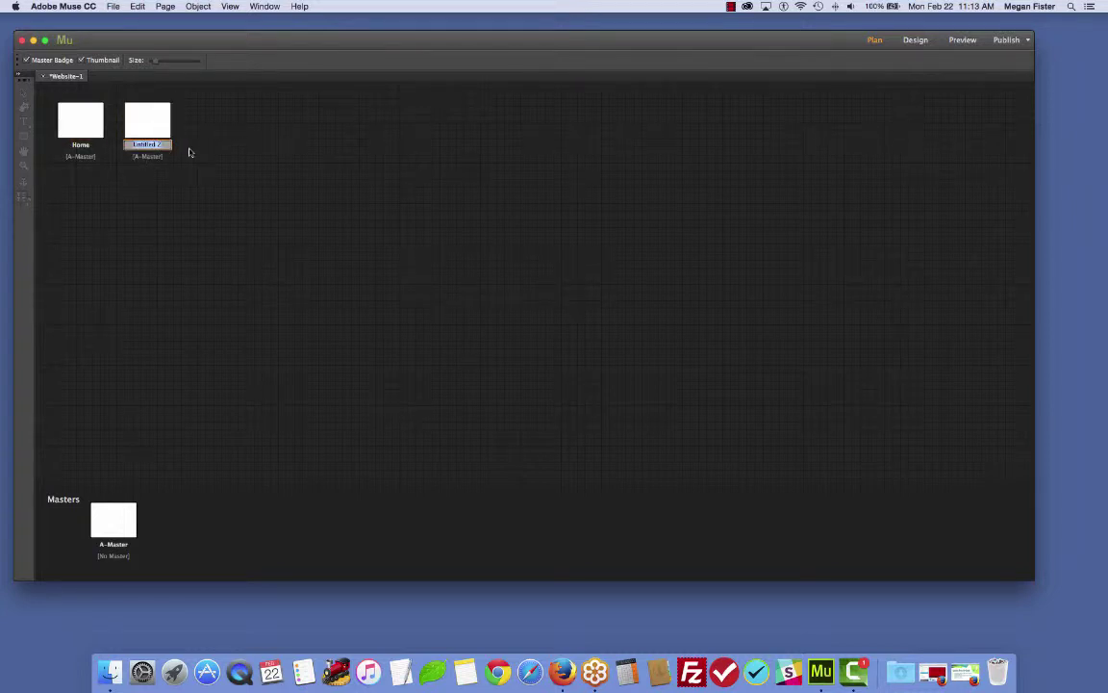
text(About)
key(Return)
Add a new top-level page to the site plan and name it Contact.
click(114, 6)
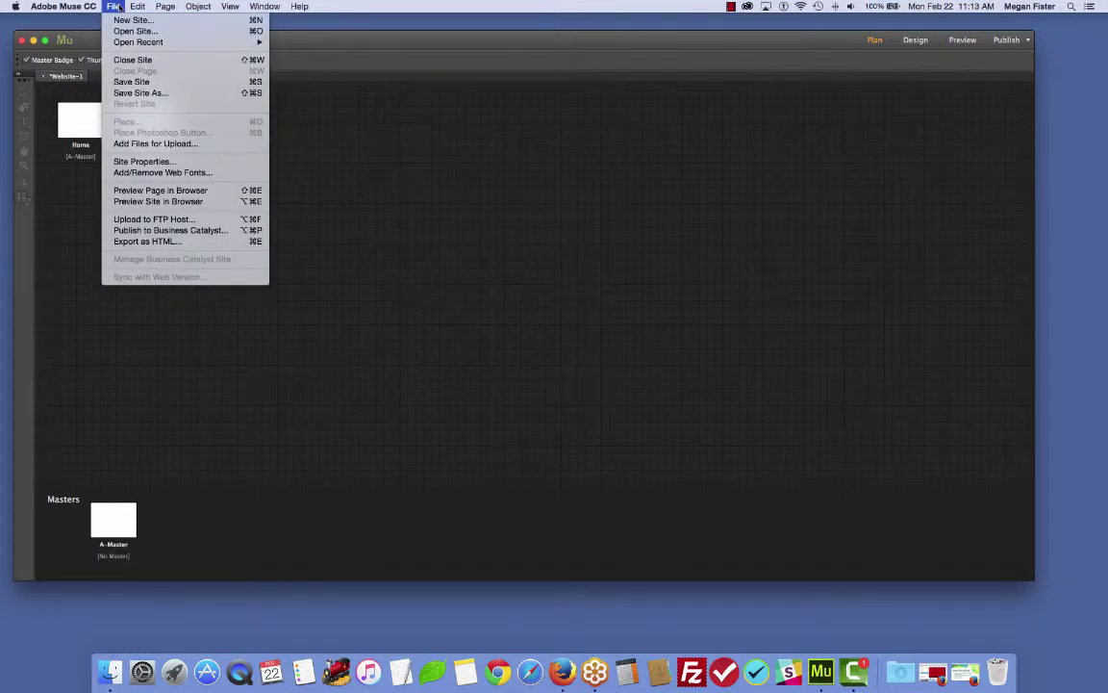
mouse_move(158, 7)
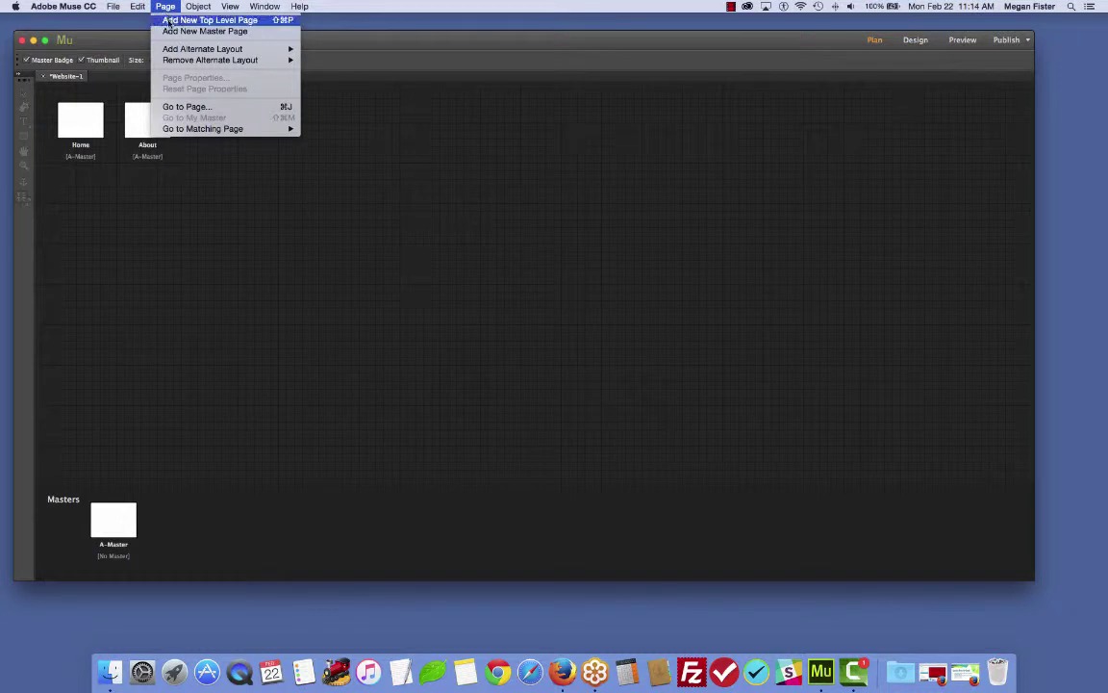
click(193, 23)
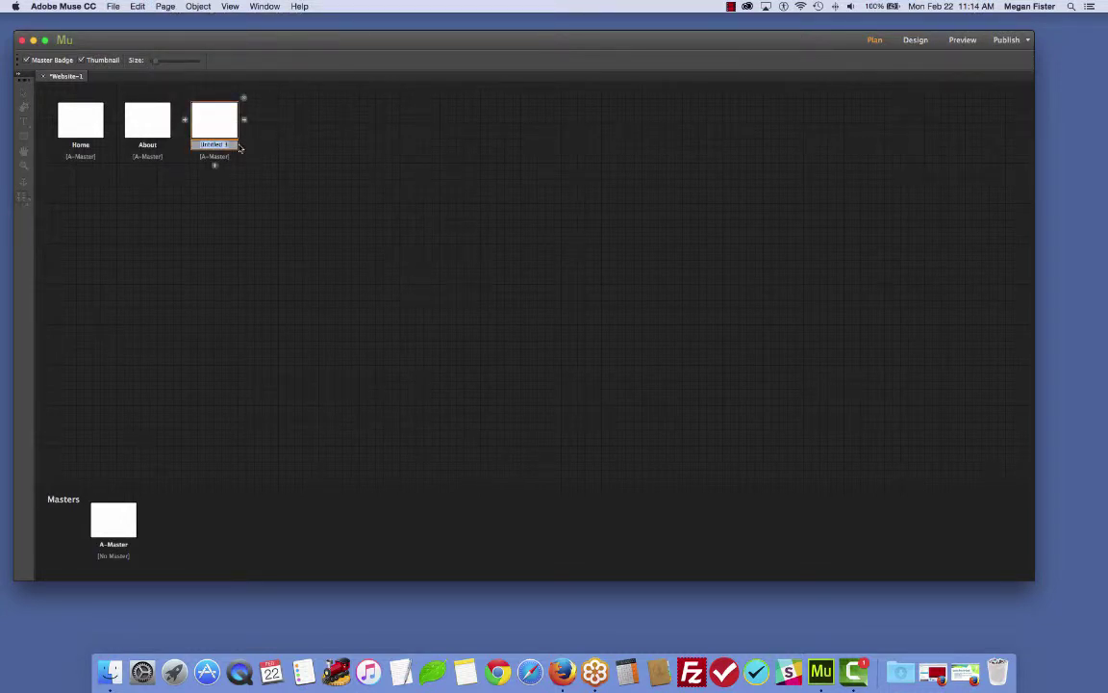
text(Contact)
key(Return)
Insert a page after Contact in the site plan and name it Portfolio.
click(243, 119)
text(Po)
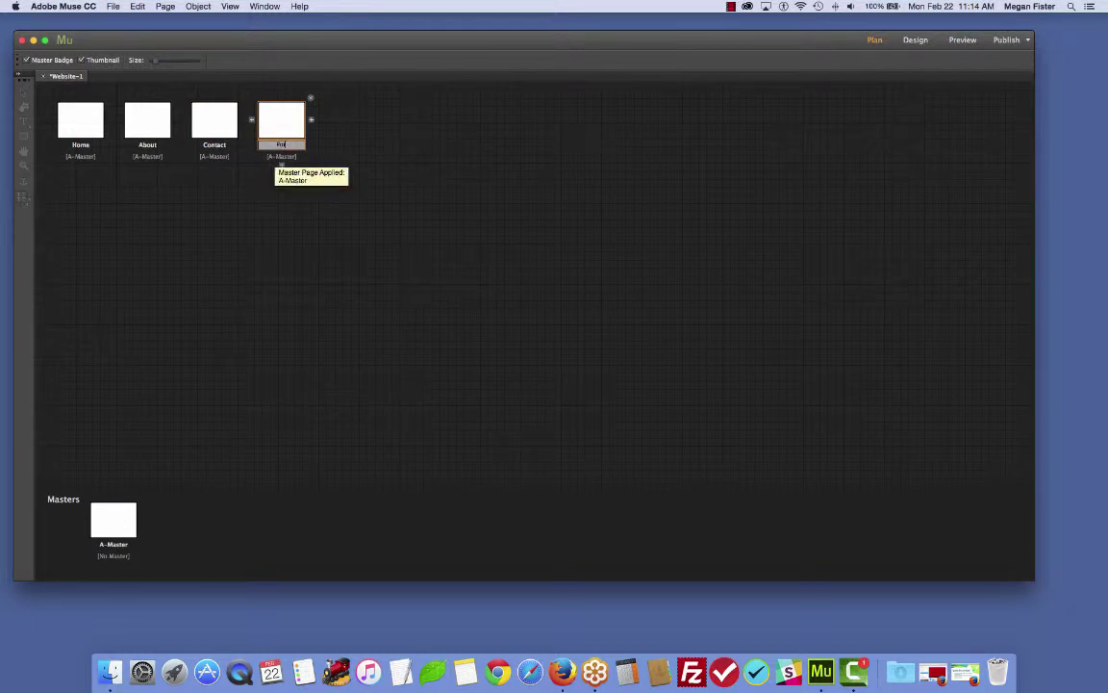
text(rtfolio)
key(Return)
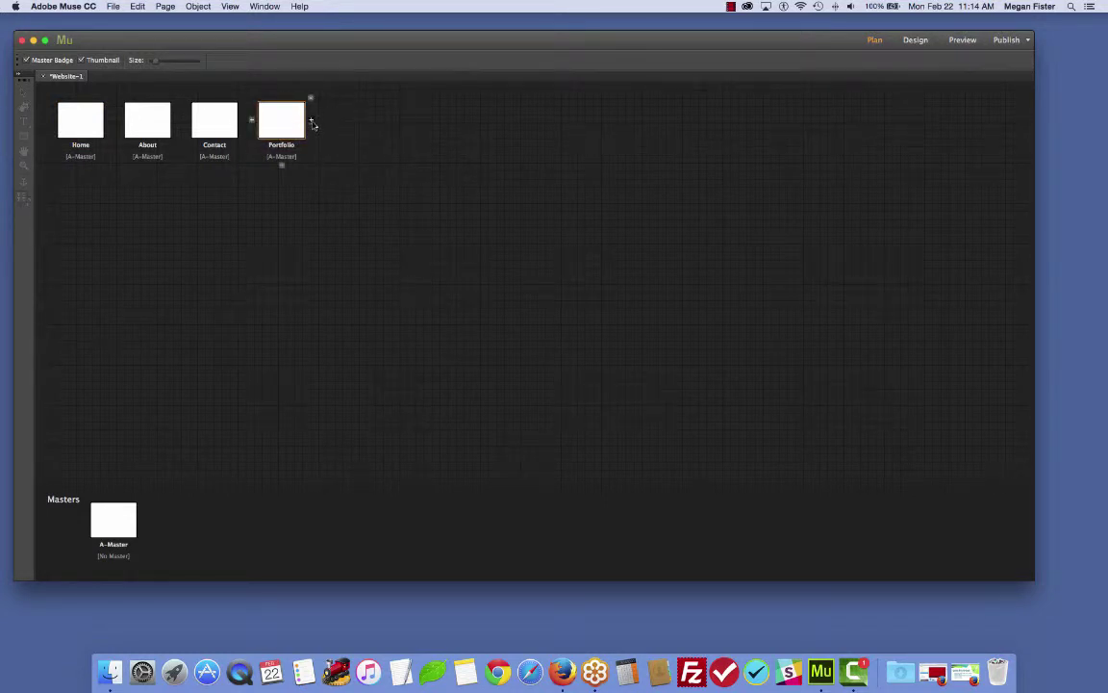
Insert a page named Dog after Portfolio and delete it from the site plan.
click(311, 119)
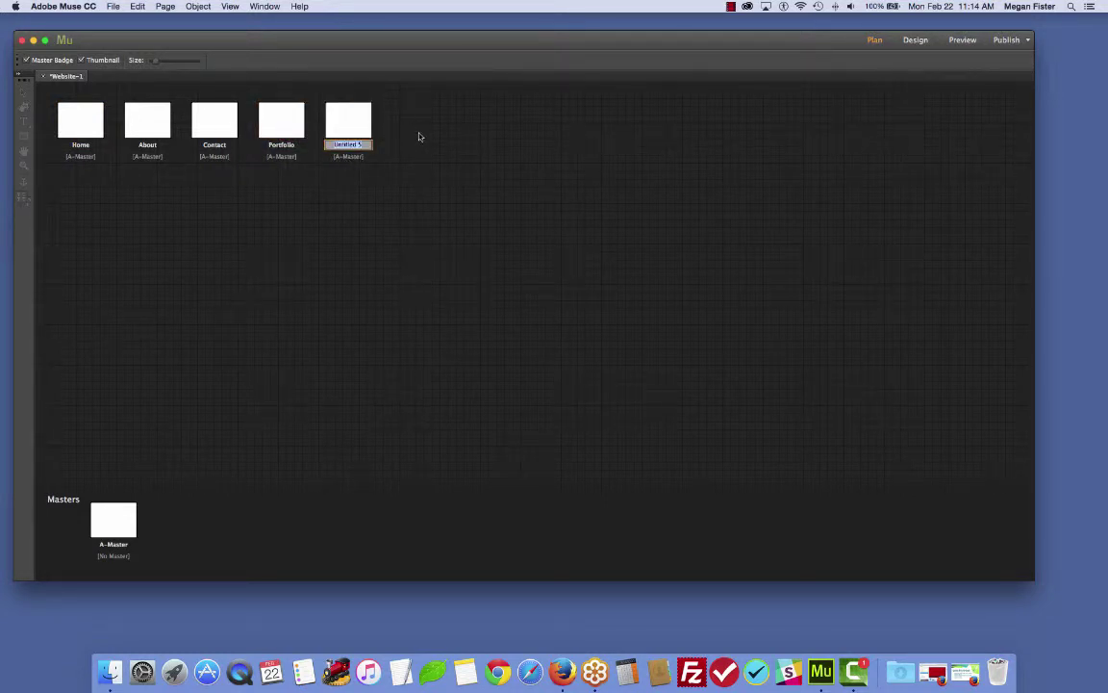
text(Dog)
key(Return)
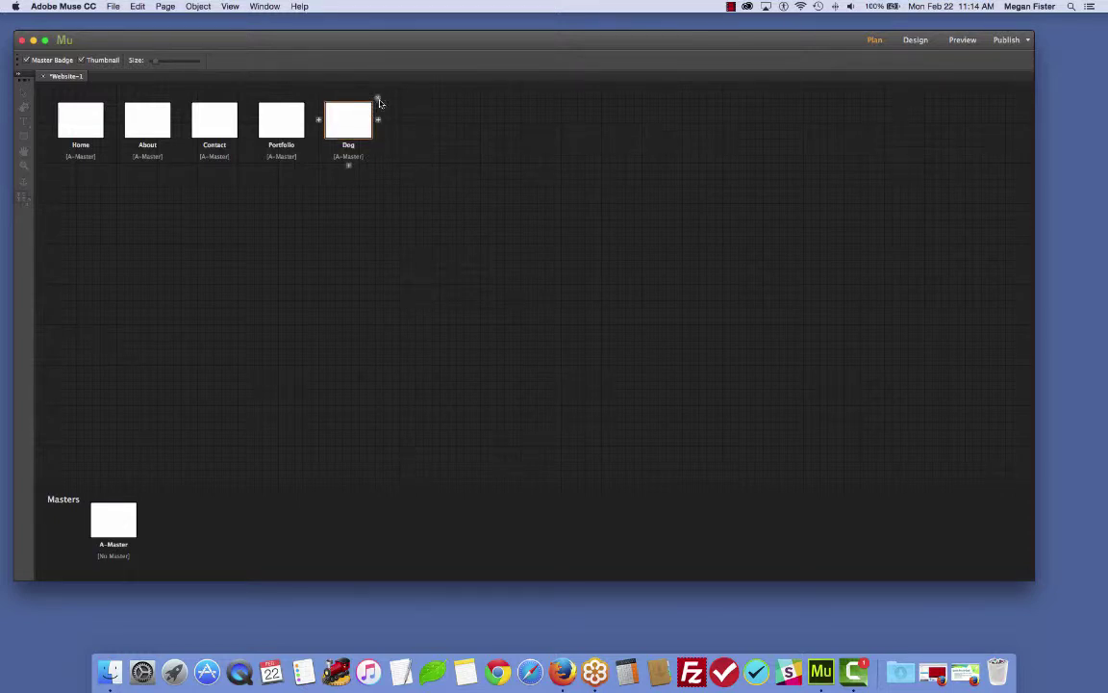
click(379, 101)
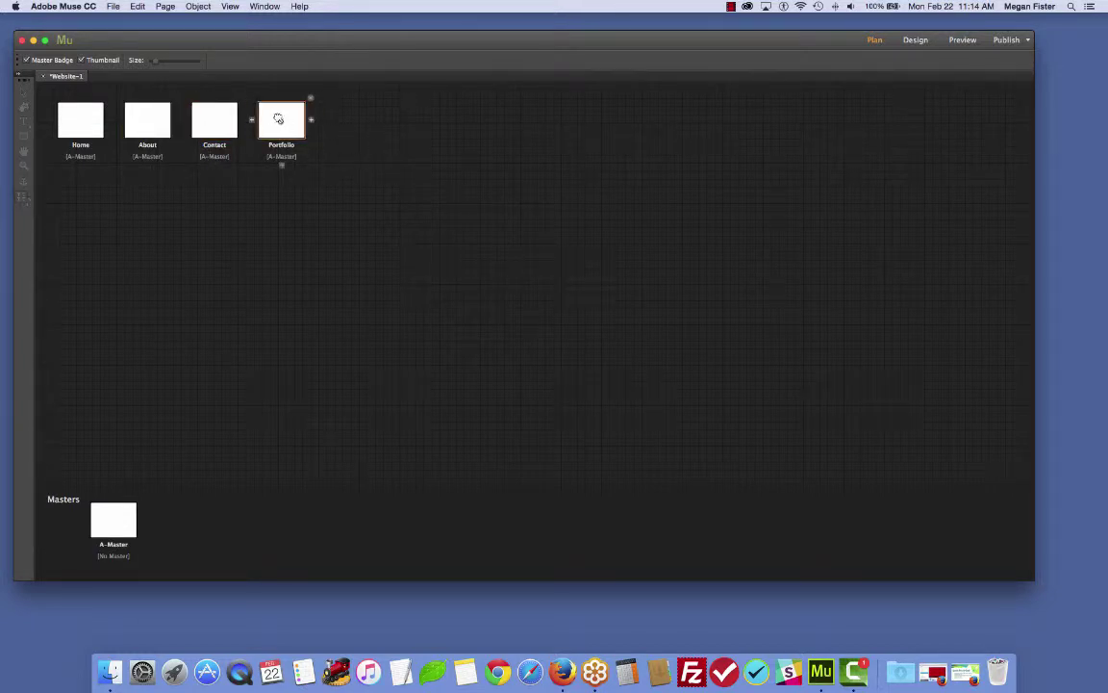
Try rearranging the top-level pages in the site plan and restore the order Home, About, Contact, Portfolio.
mouse_move(280, 117)
mouse_down()
mouse_move(175, 119)
mouse_move(329, 118)
mouse_move(108, 114)
mouse_move(131, 116)
mouse_up()
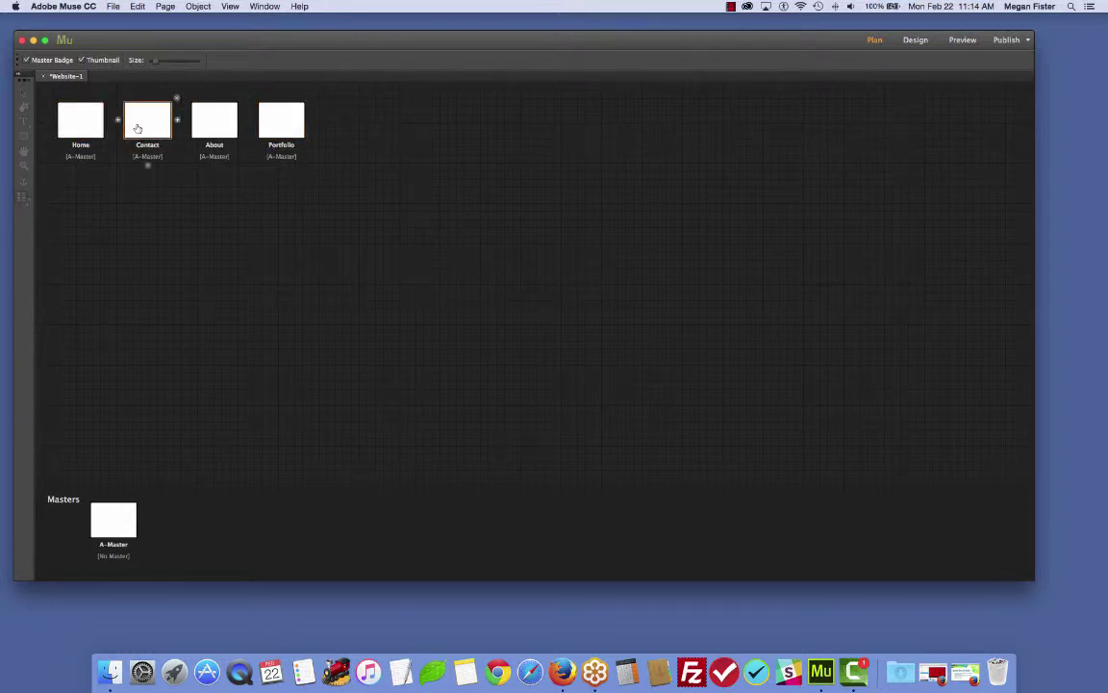
drag(279, 123, 321, 124)
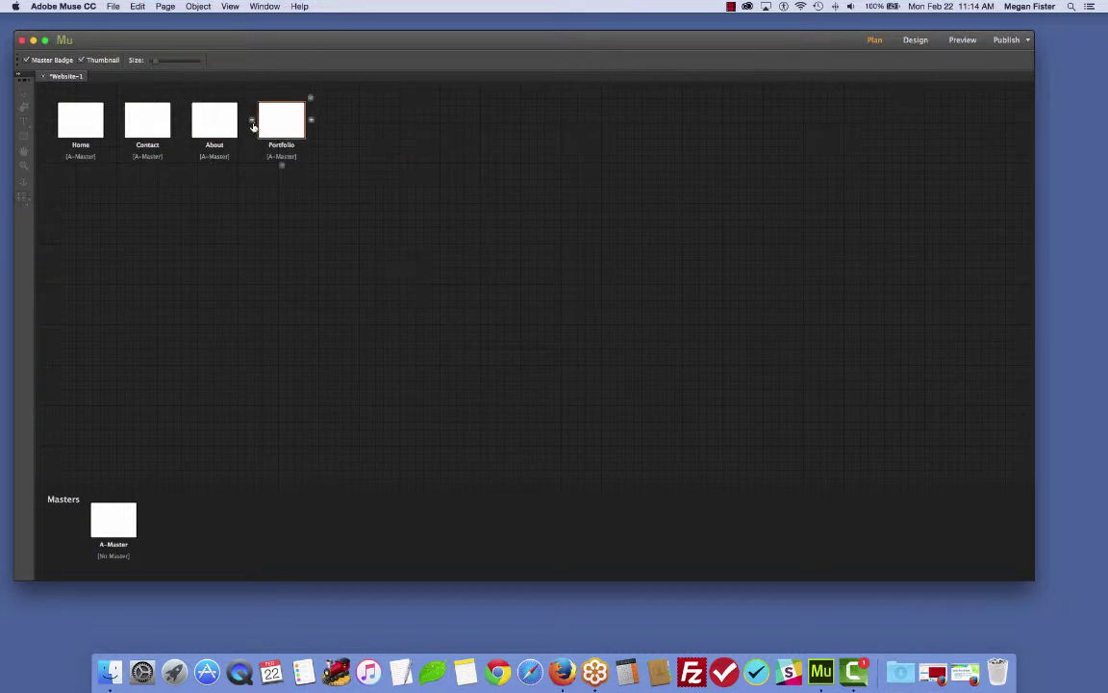
drag(202, 126, 98, 114)
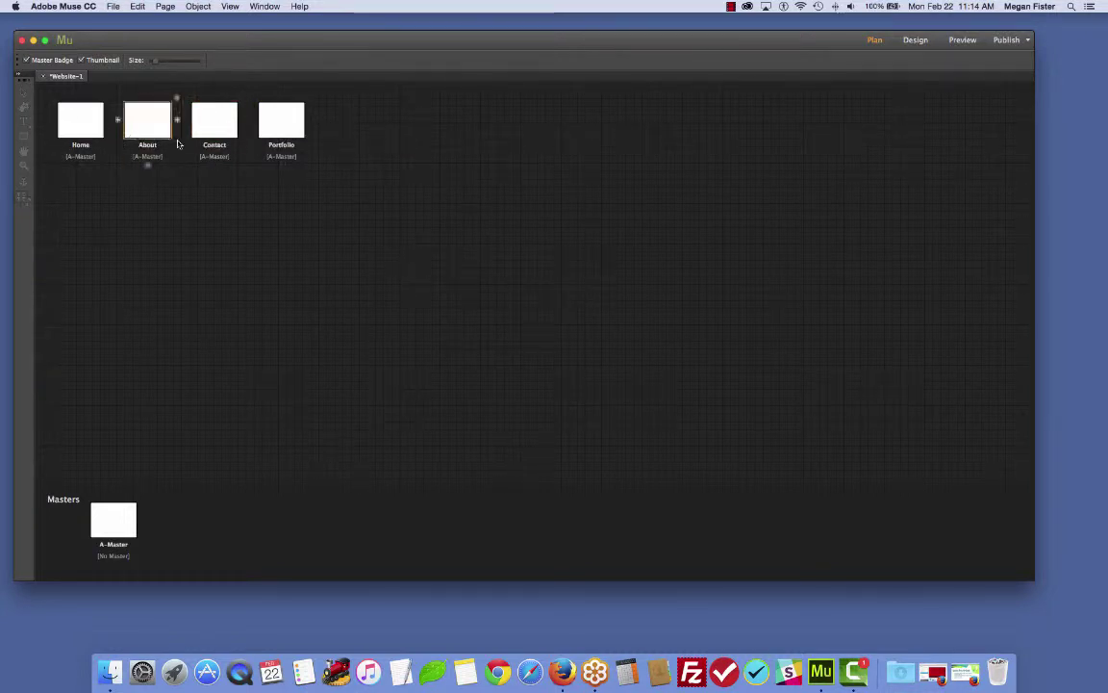
drag(217, 117, 322, 154)
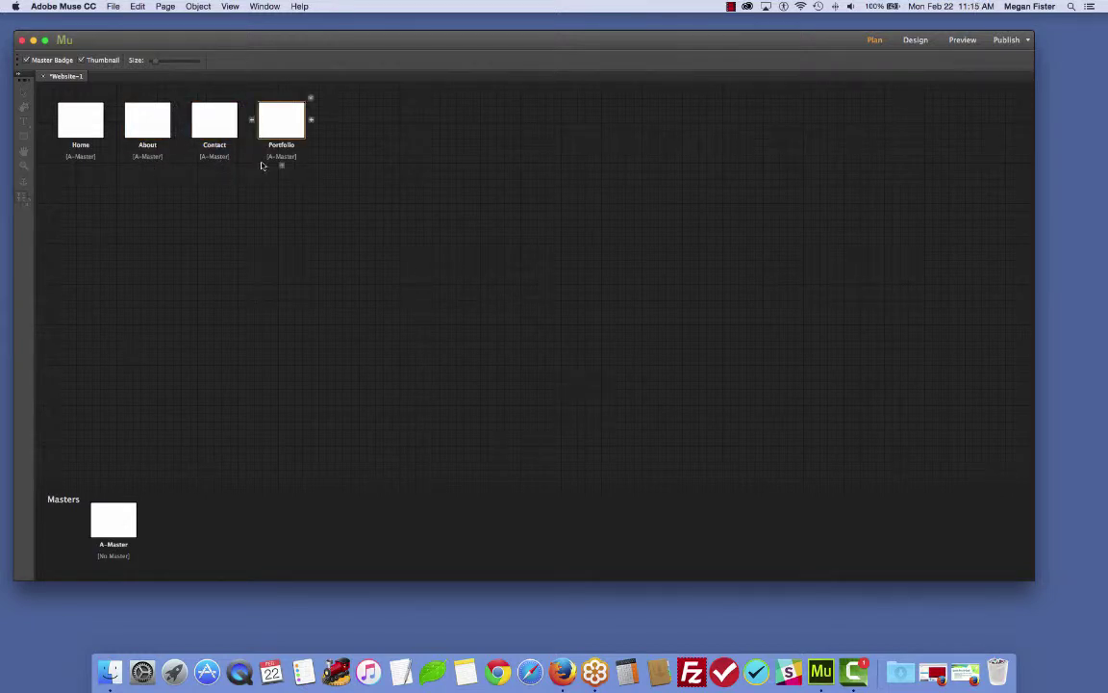
Add a child page under Contact in the site plan and name it Driving Directions.
click(213, 165)
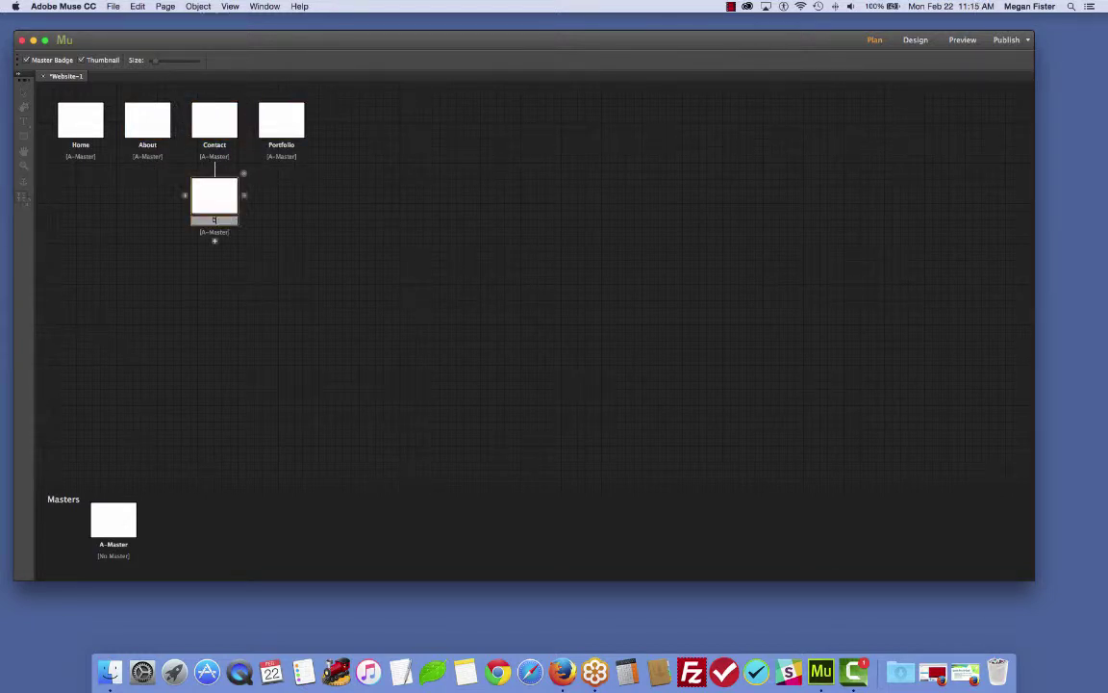
text(Driving Directions)
key(Return)
Add three child pages under Portfolio and name them Logos, Websites and Brochures.
click(282, 167)
text(Logos)
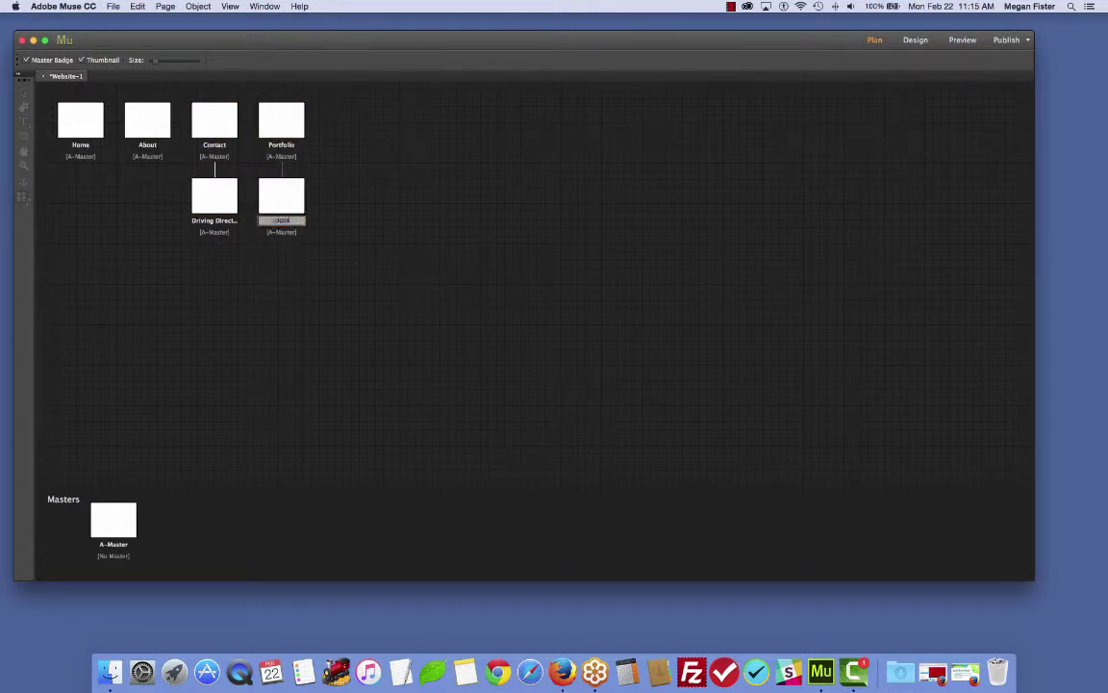
key(Return)
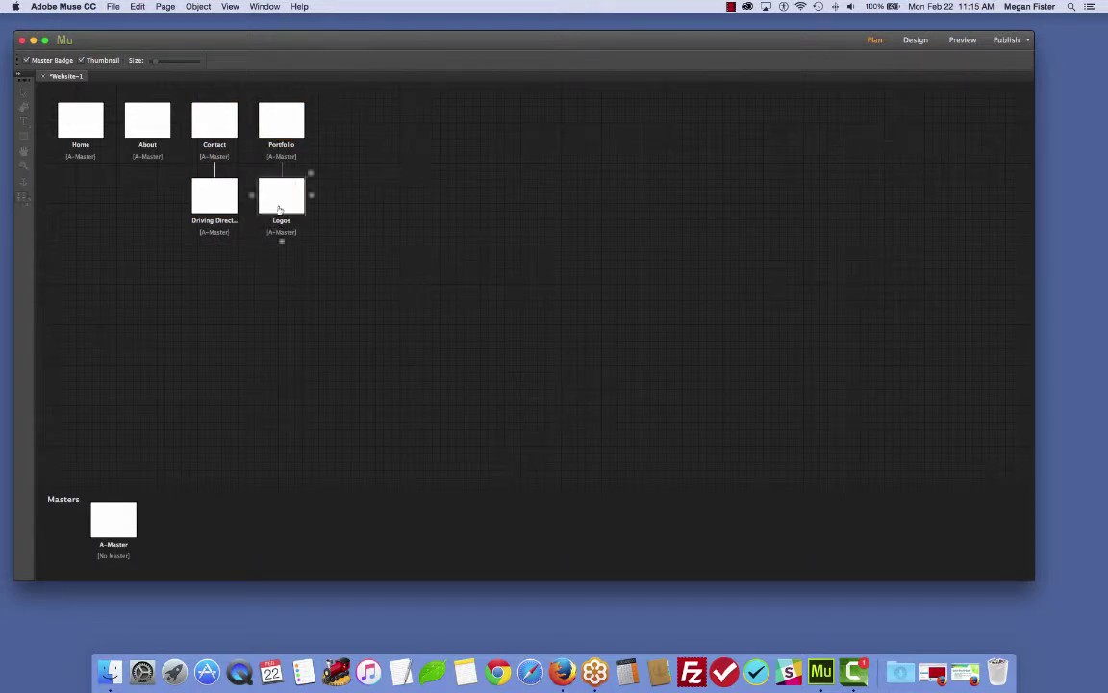
click(311, 195)
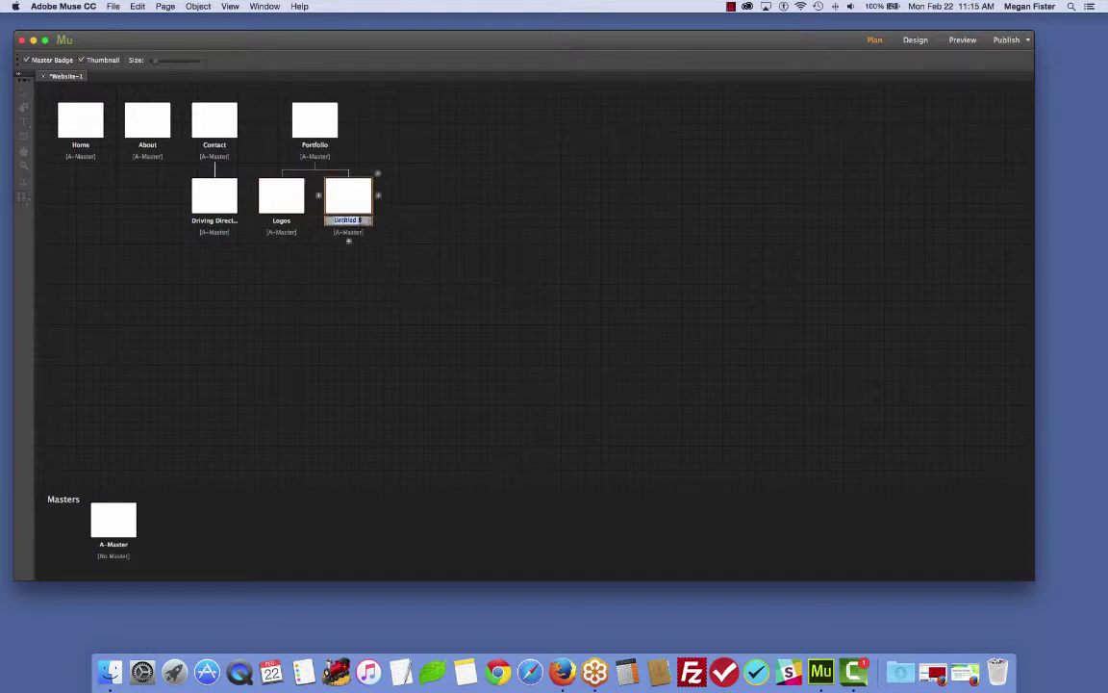
text(Websites)
key(Return)
click(378, 198)
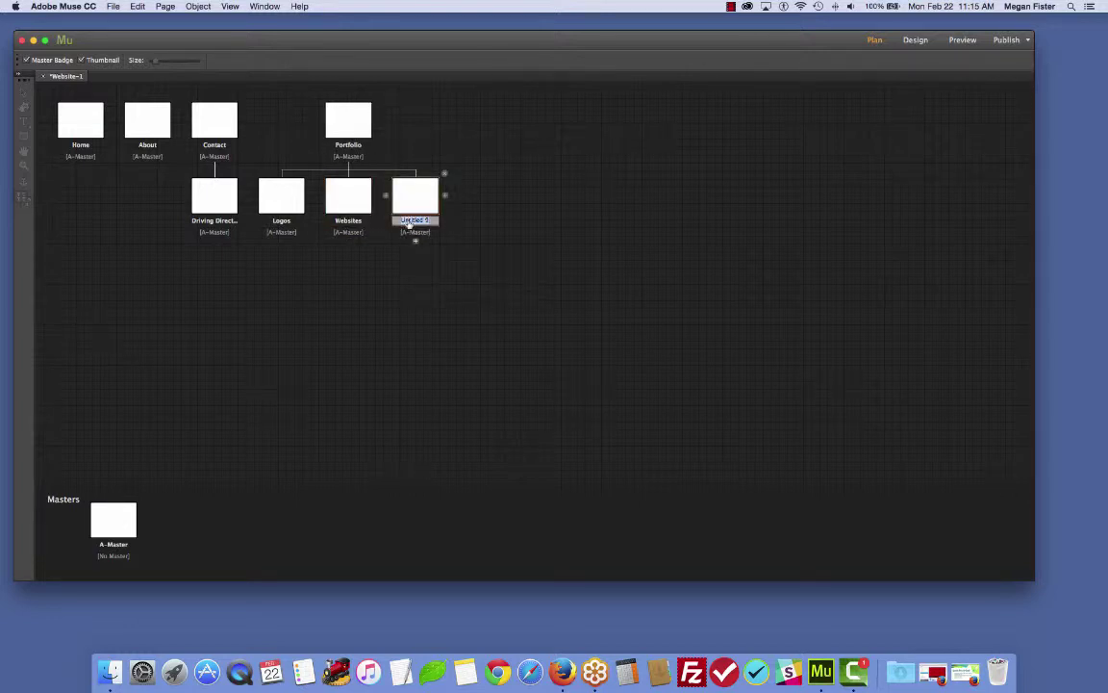
text(Brochures)
key(Return)
Add a child page under Brochures and name it Nonprofit Brochures.
click(415, 240)
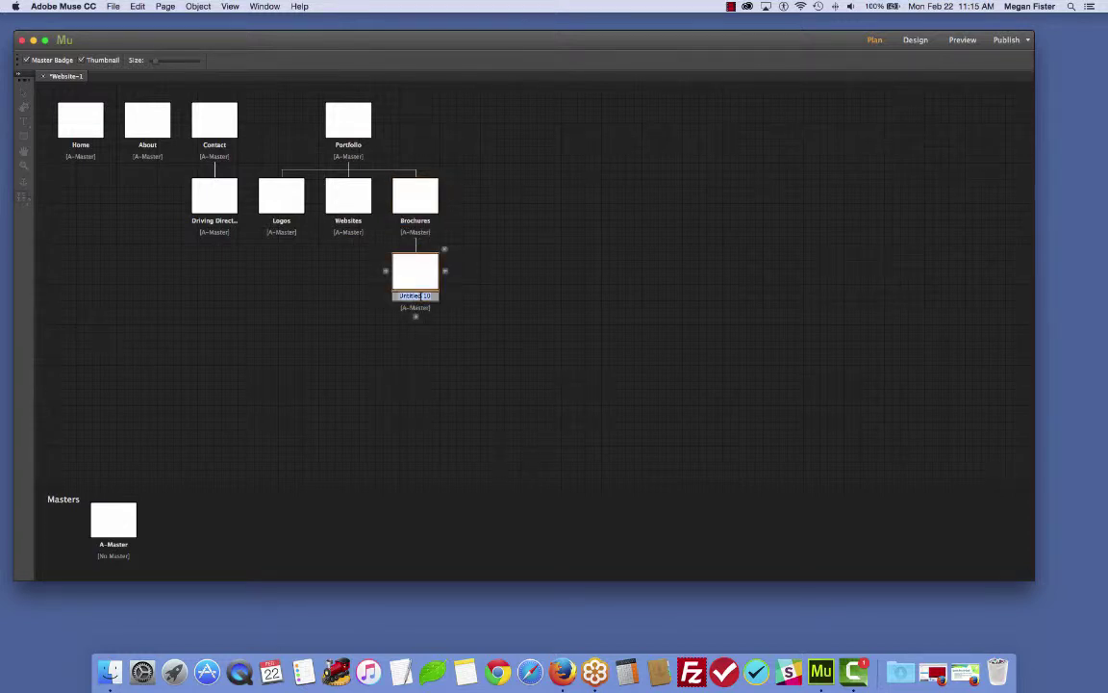
text(Lonprofit Brochu)
text(re)
key(Return)
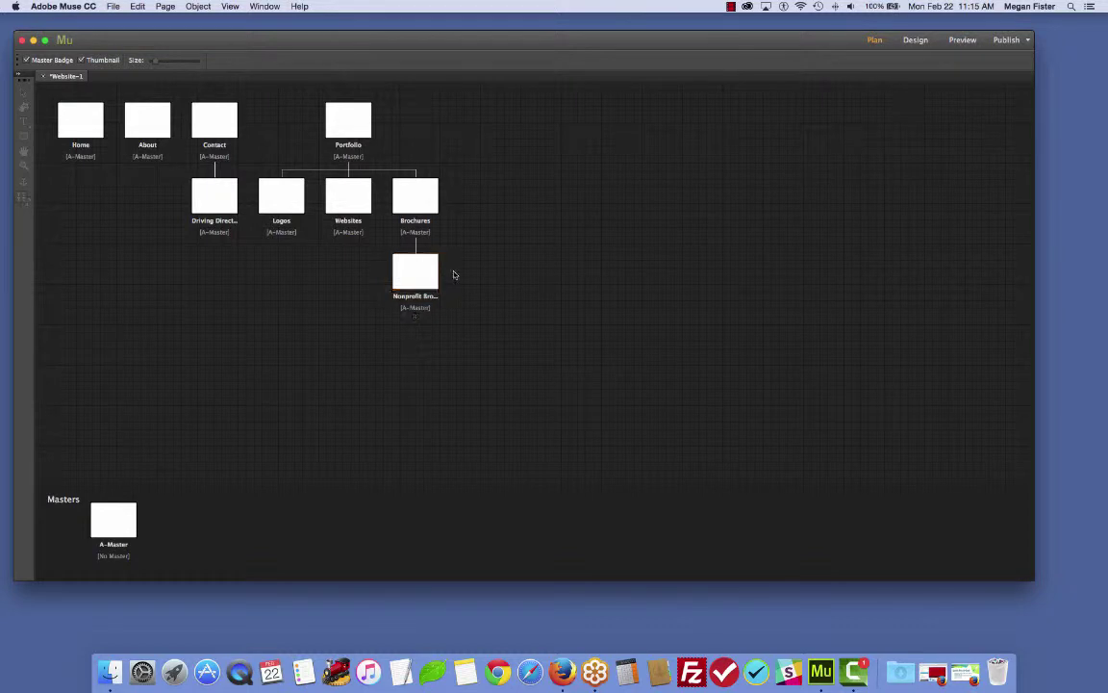
Add a sibling page after Nonprofit Brochures and name it IT Brochures.
click(445, 271)
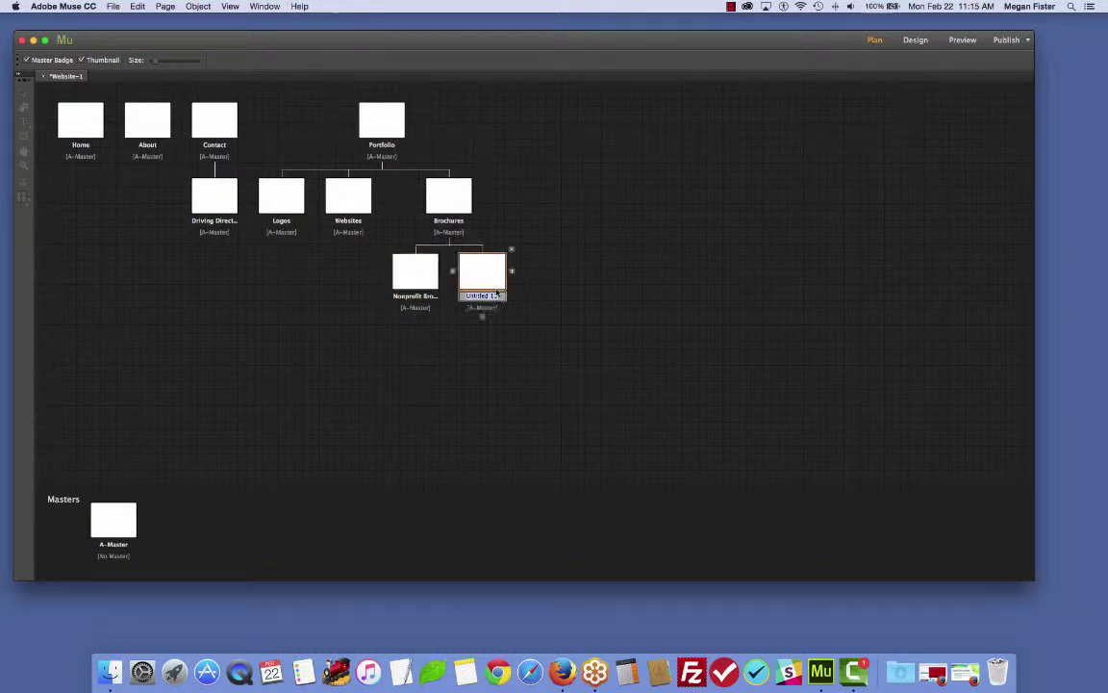
text(IT Prochures)
key(BackSpace)
key(BackSpace)
key(BackSpace)
text(hures)
key(Return)
click(632, 306)
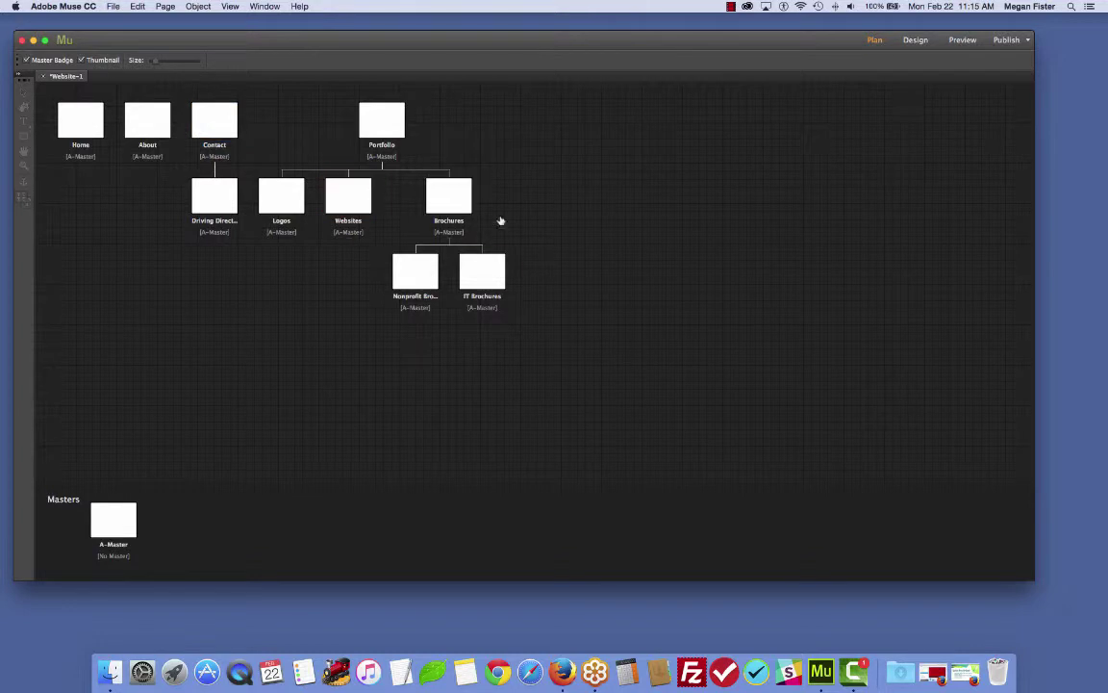
Enlarge the site plan's page thumbnails until the full page names fit beneath them.
mouse_move(141, 126)
mouse_move(156, 65)
mouse_down()
mouse_move(169, 66)
mouse_move(151, 69)
mouse_up()
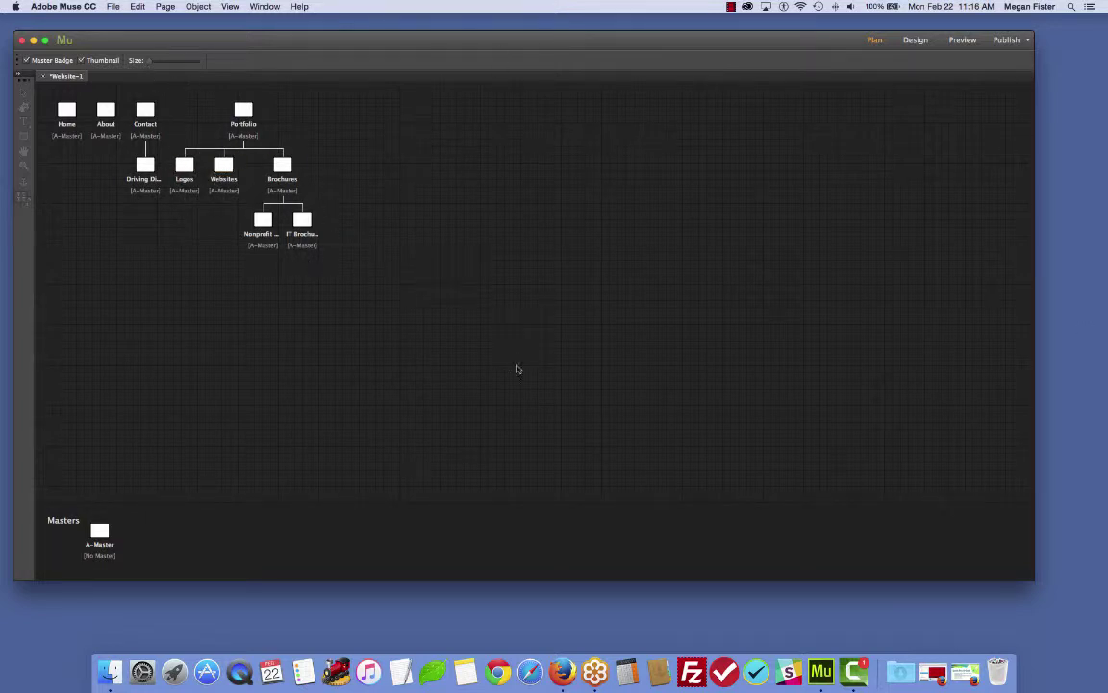
drag(151, 63, 167, 65)
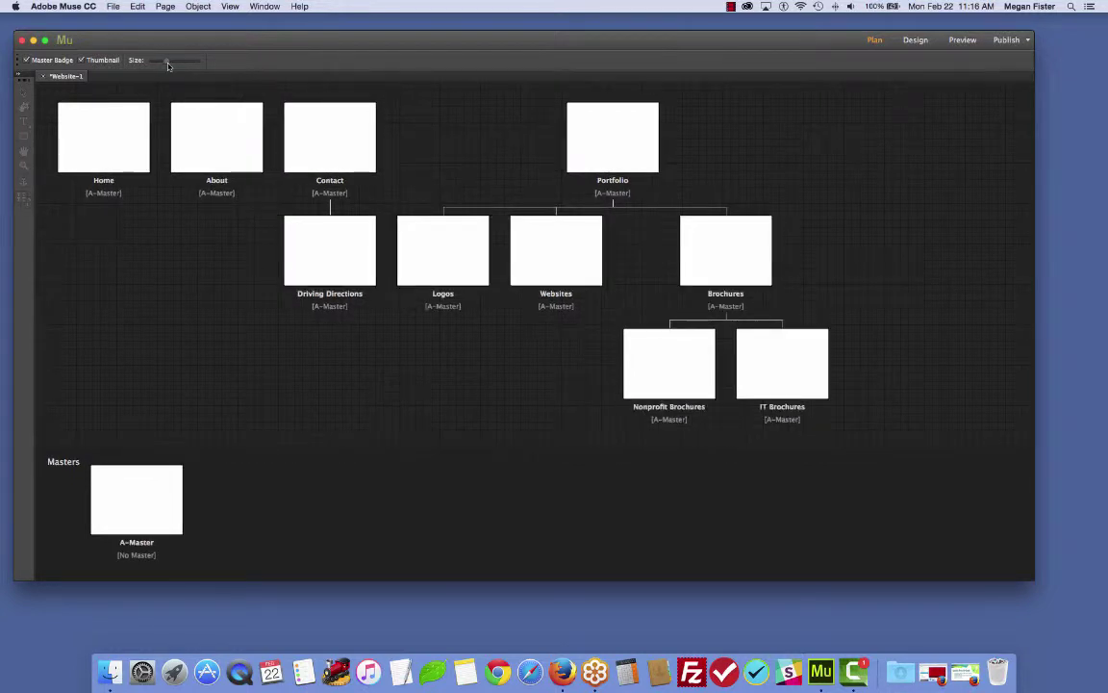
Rename the A-Master master page as Standard Layout.
mouse_move(472, 229)
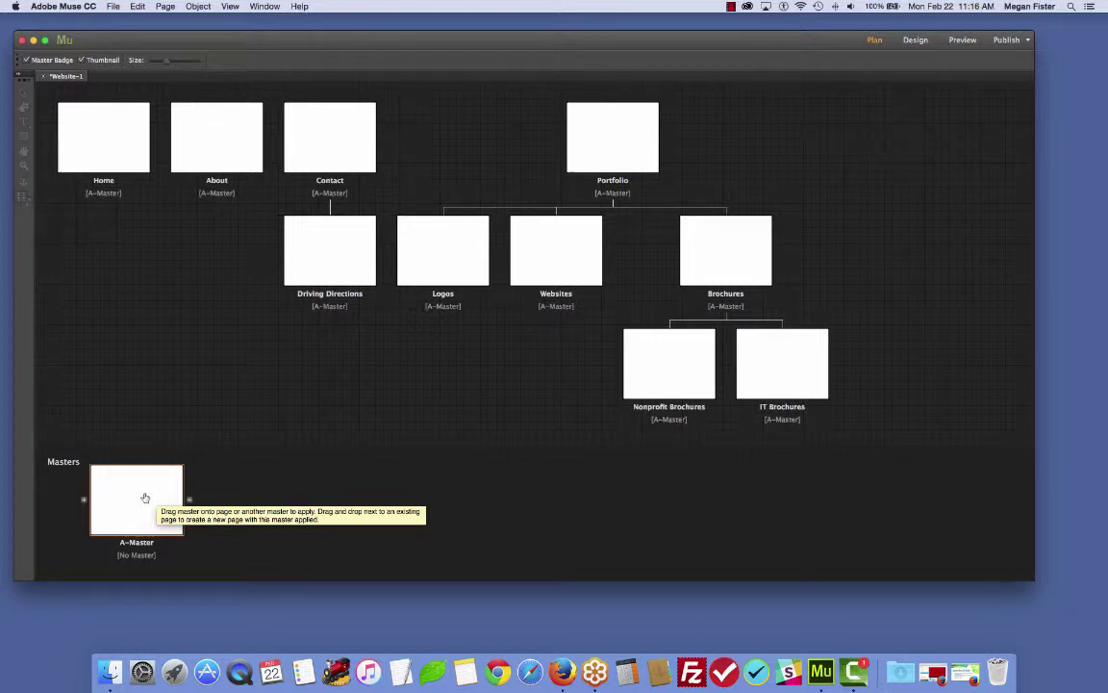
double_click(136, 544)
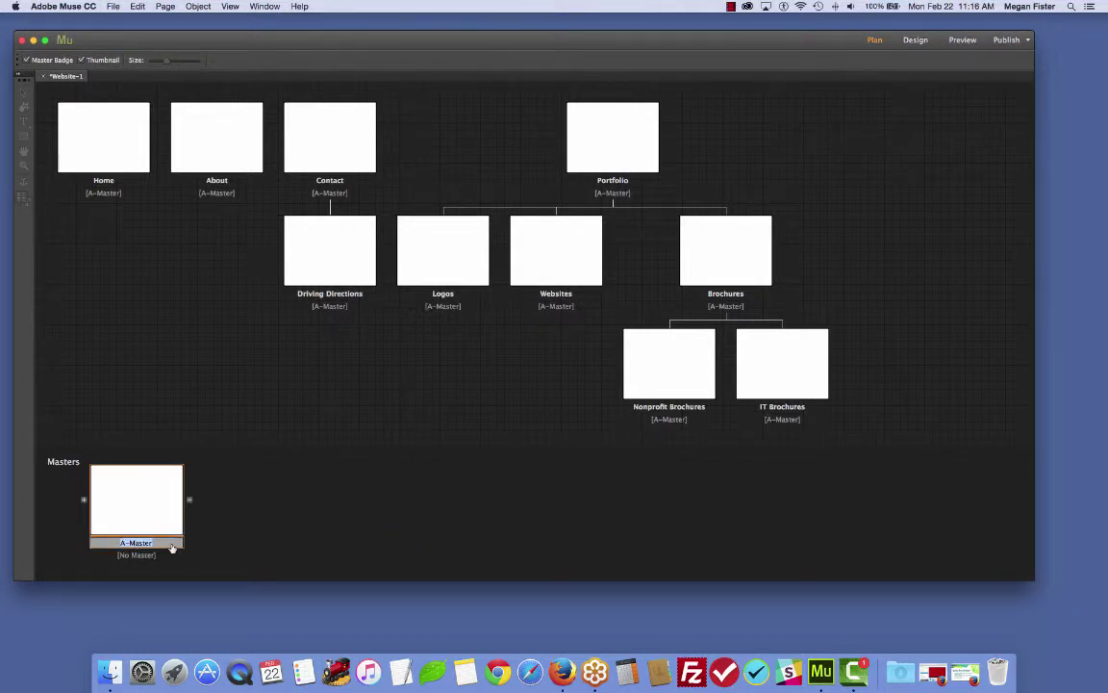
text(Standard Layout)
key(Return)
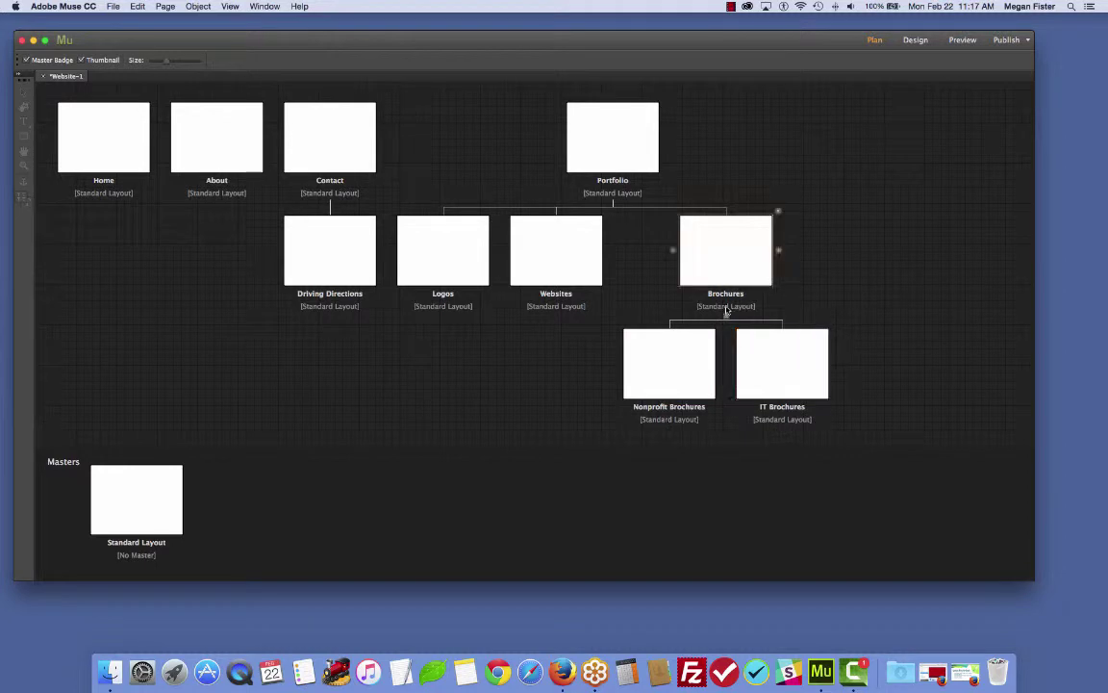
Draw a rectangle about 172 by 280 near the left margin of the Standard Layout master and fill it with green 22B573.
double_click(143, 505)
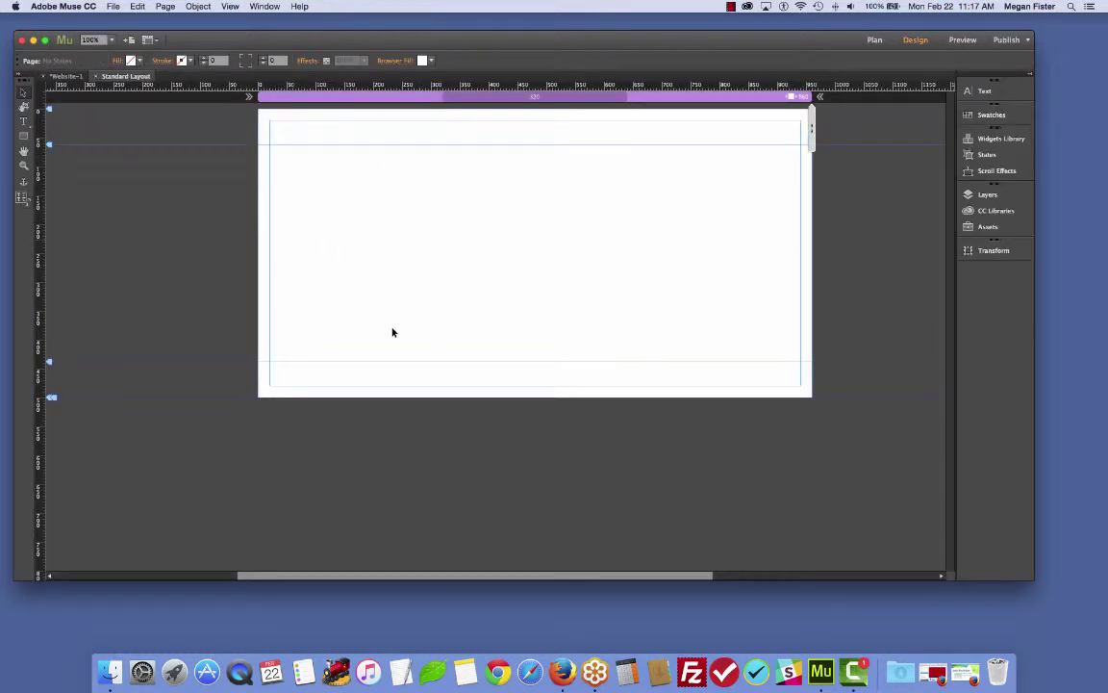
click(23, 135)
mouse_move(281, 151)
mouse_down()
mouse_move(341, 294)
mouse_move(381, 312)
mouse_up()
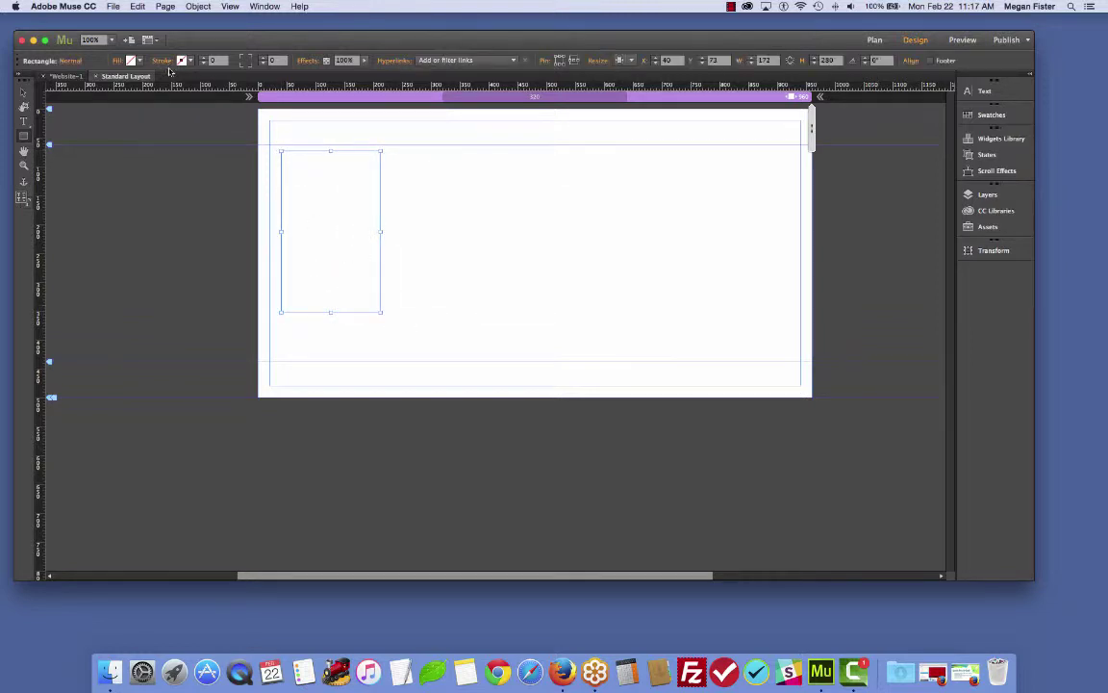
click(139, 62)
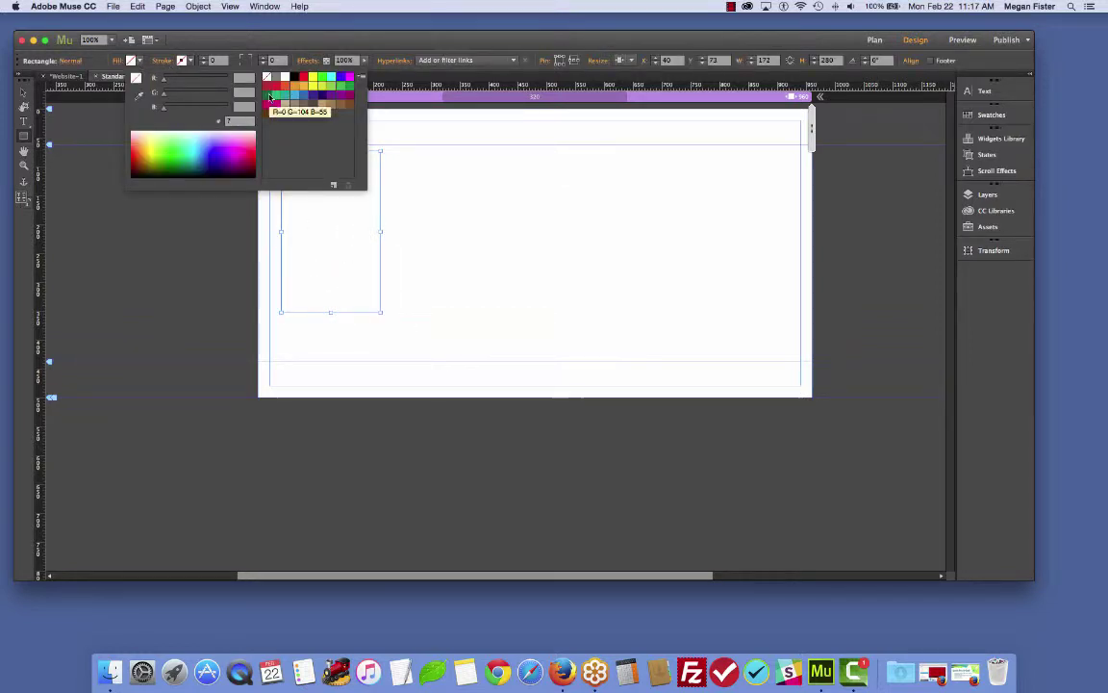
click(276, 94)
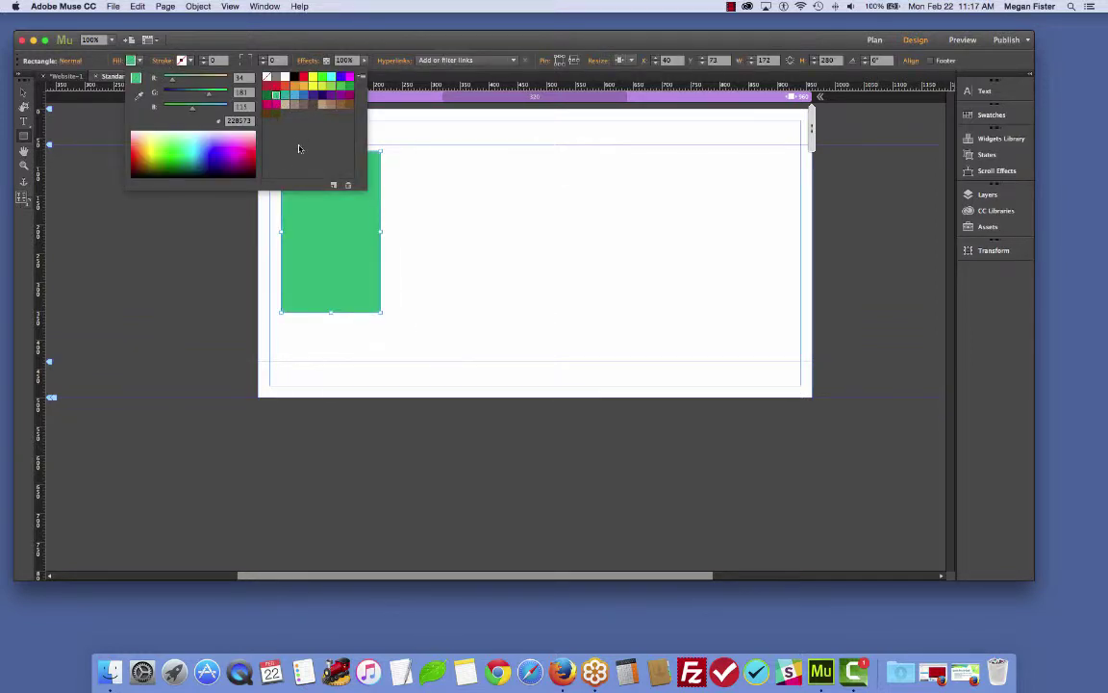
click(20, 81)
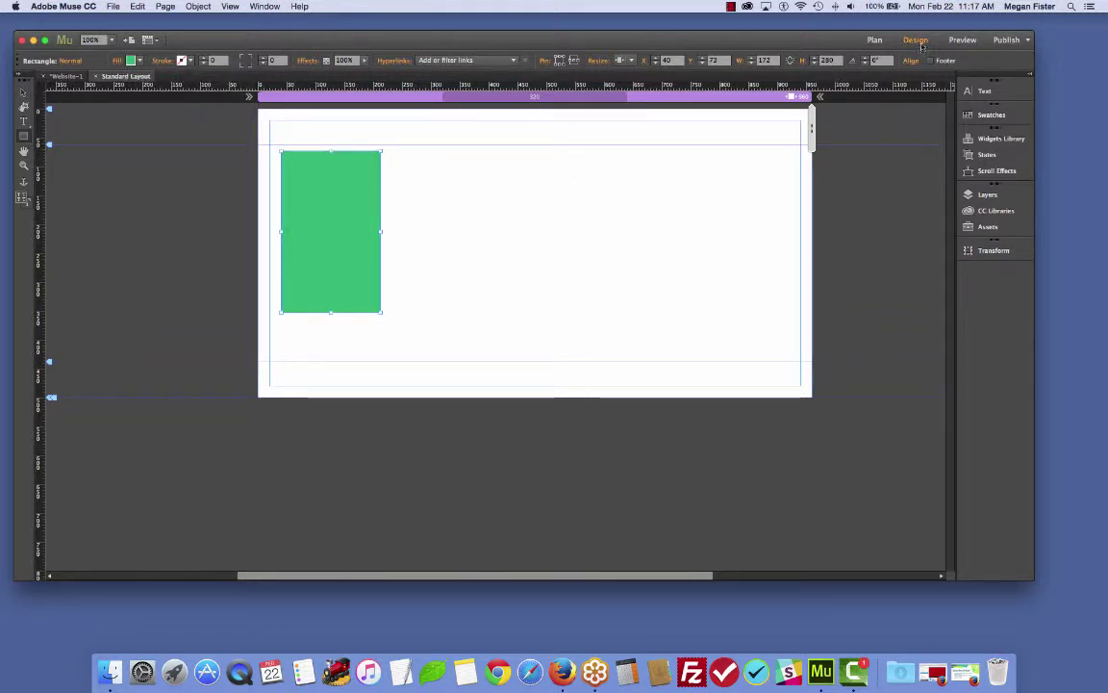
click(874, 39)
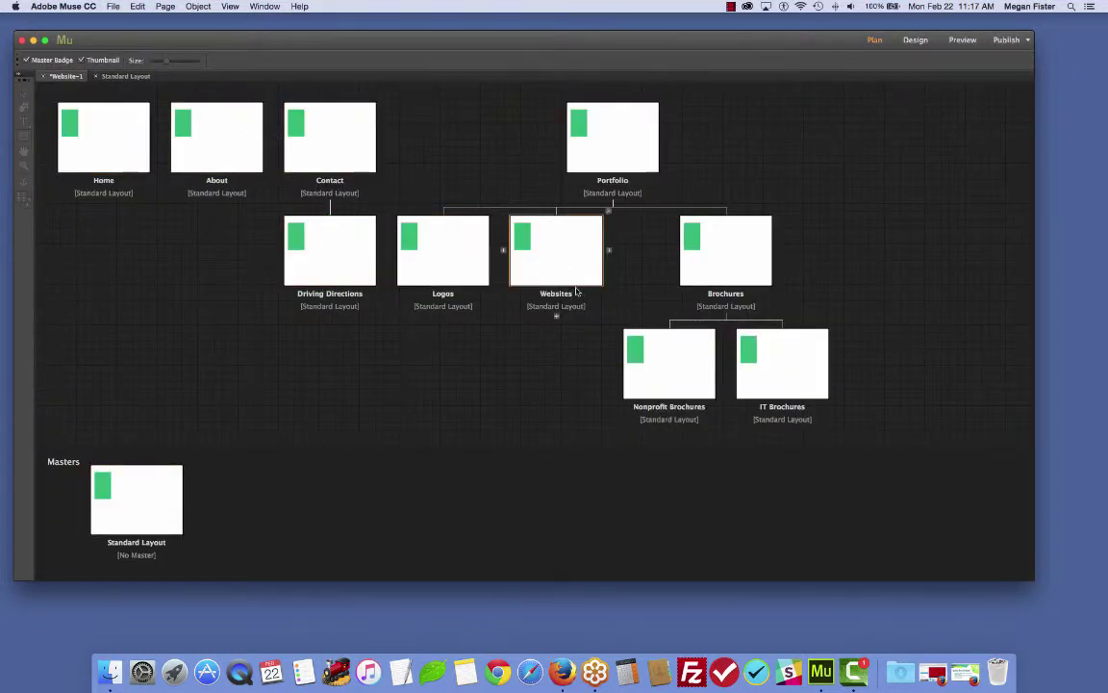
double_click(141, 512)
drag(309, 268, 585, 269)
key(super+z)
key(super+z)
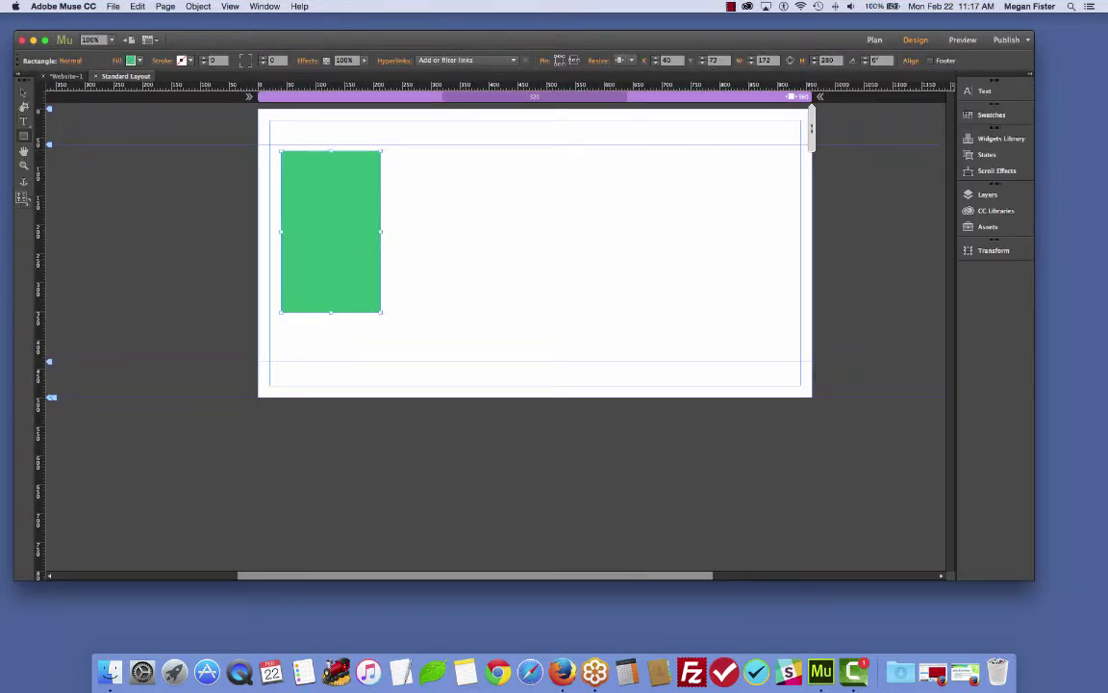
Move the green rectangle to the horizontal middle of the Standard Layout master and return to the site plan.
click(21, 95)
drag(325, 237, 520, 243)
click(874, 39)
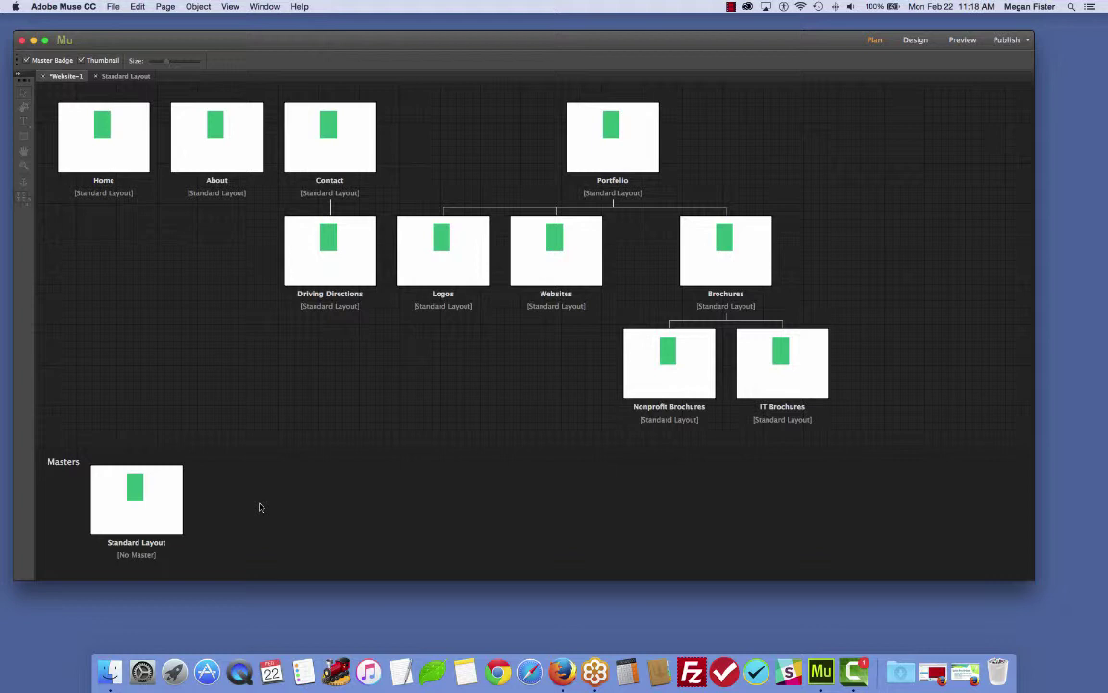
Add a new master page beside Standard Layout and name it Sidebar Layout.
click(192, 499)
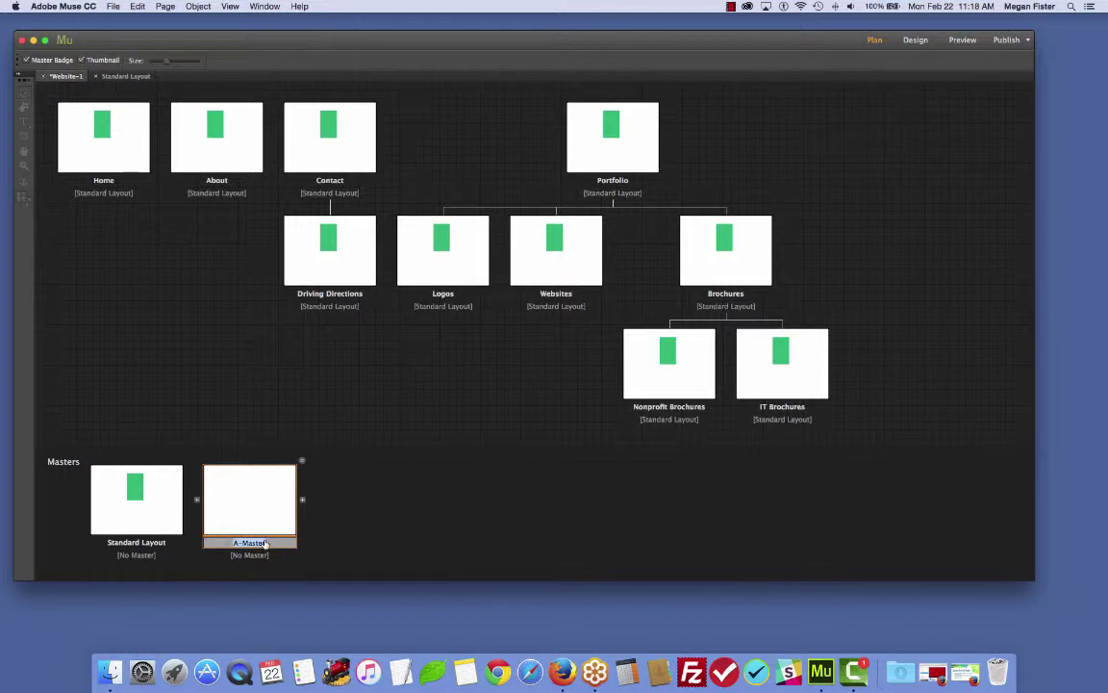
text(Sidebar Layout)
key(Return)
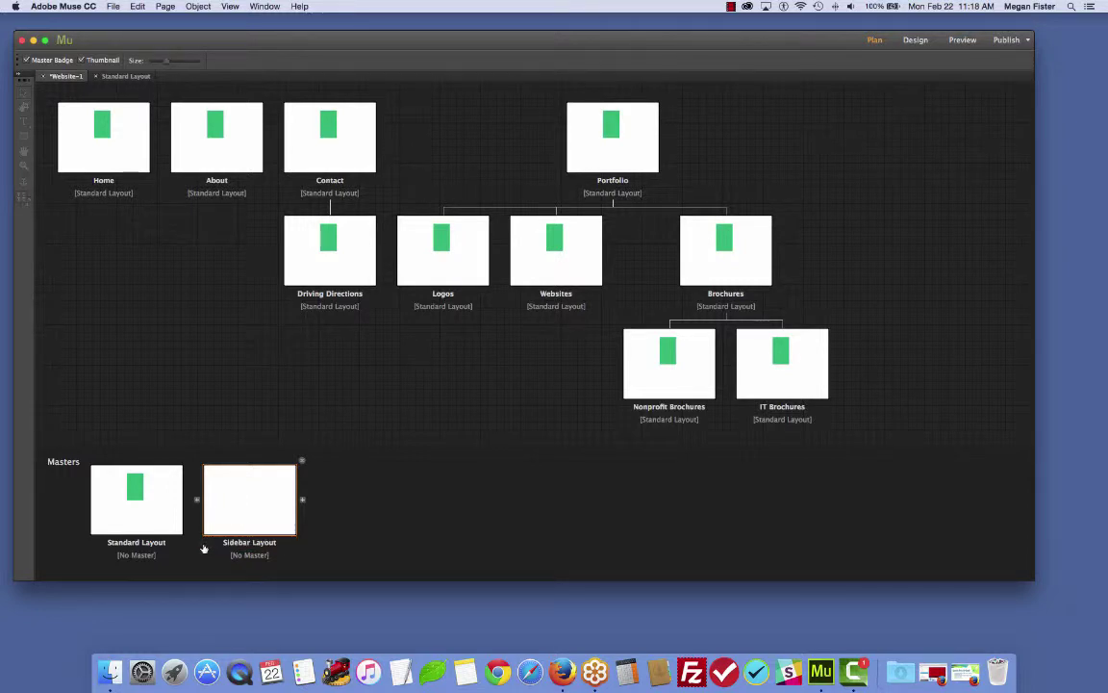
Draw a full-height magenta rectangle about 229 by 500 along the Sidebar Layout master's right edge and return to the site plan.
double_click(257, 502)
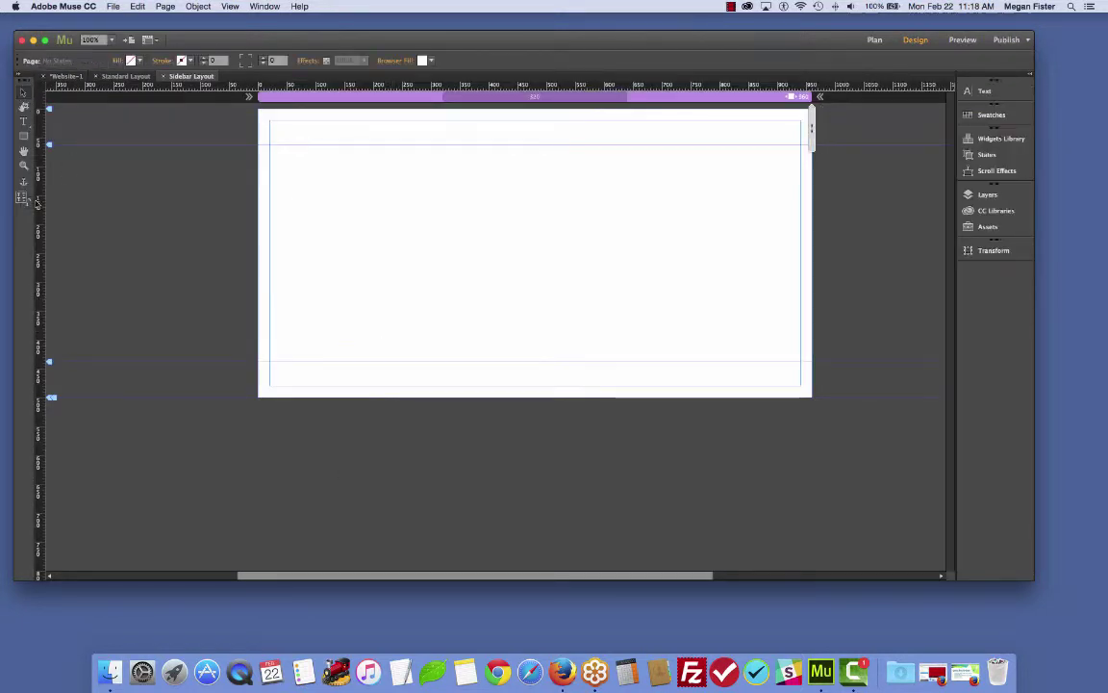
click(23, 136)
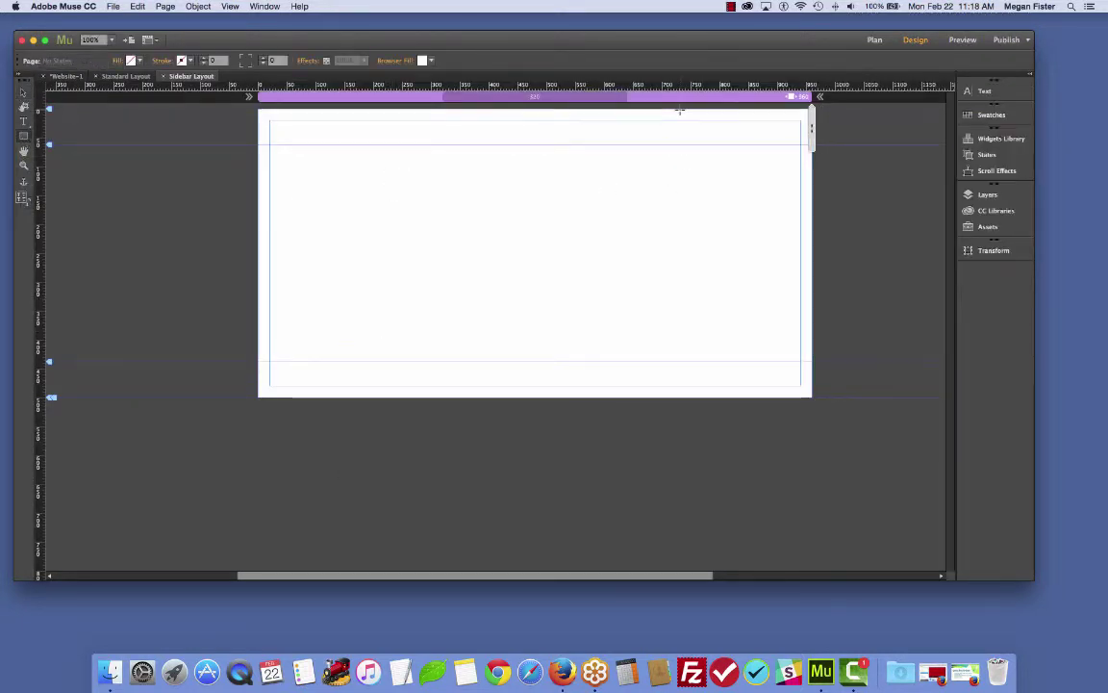
mouse_move(679, 110)
mouse_down()
mouse_move(759, 346)
mouse_move(816, 398)
mouse_up()
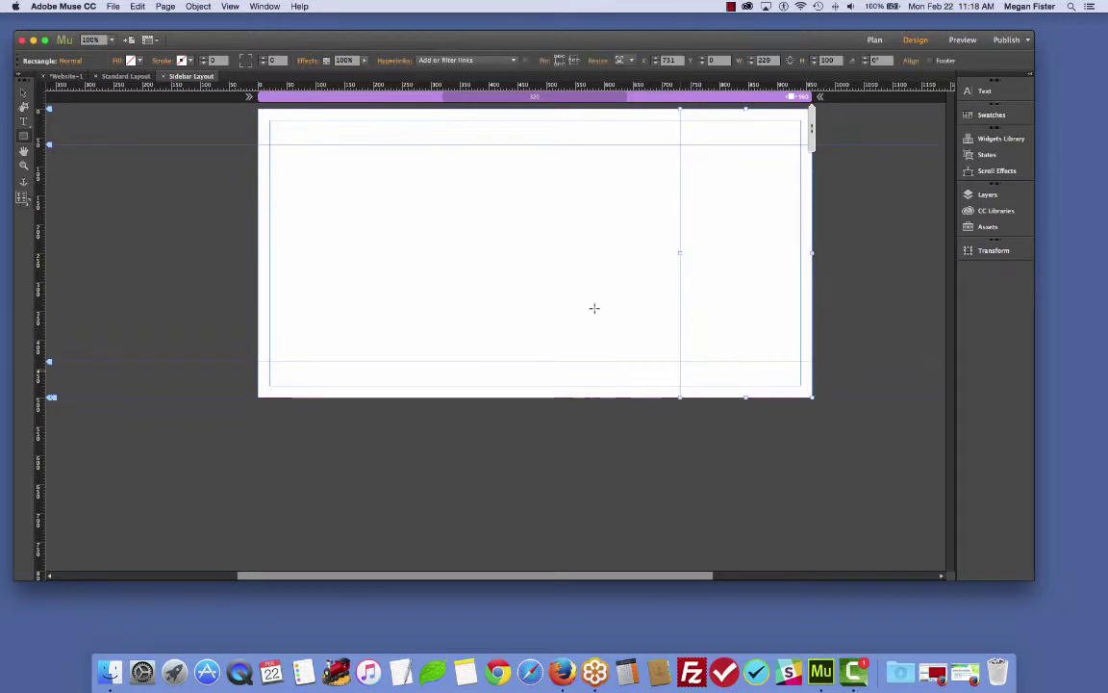
click(132, 59)
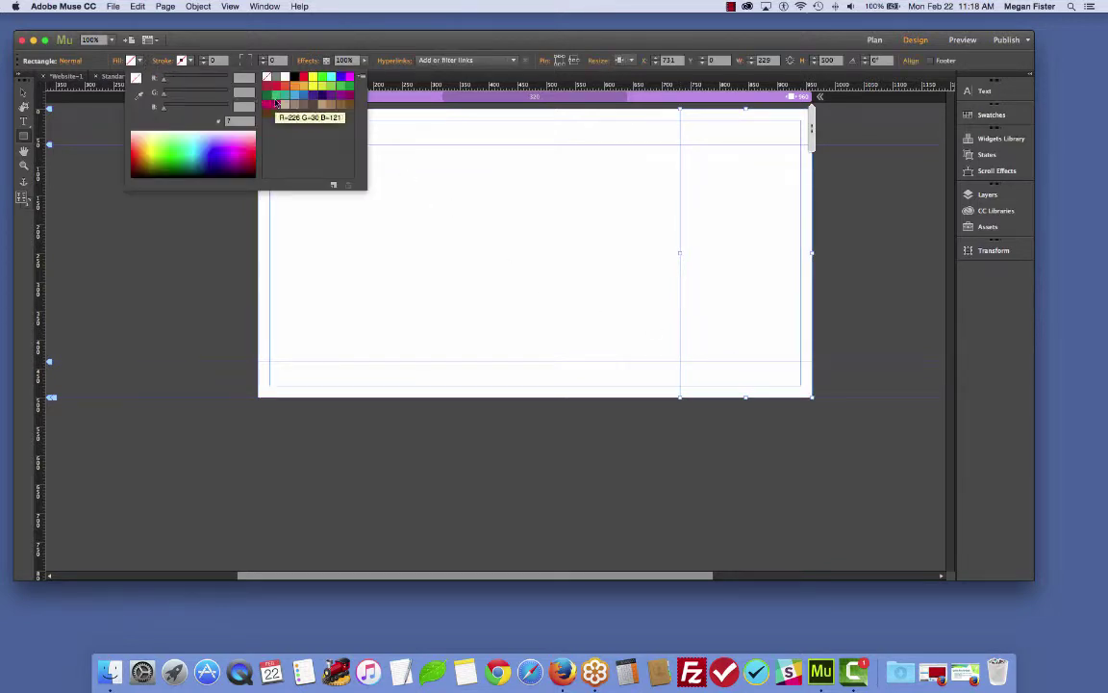
click(274, 108)
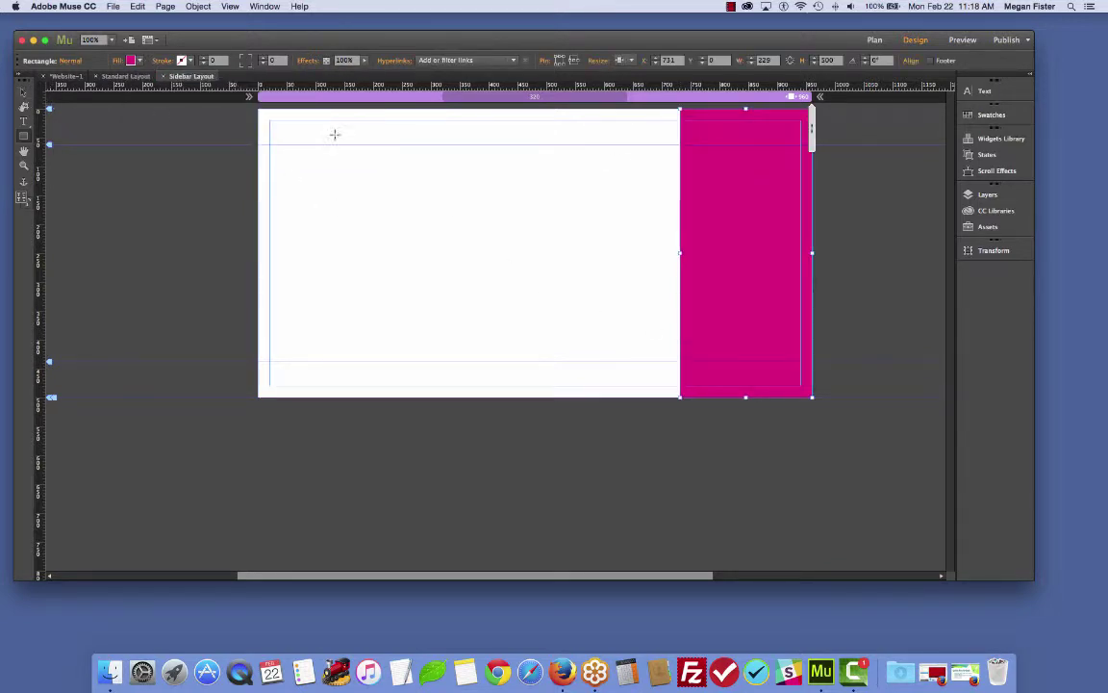
click(874, 41)
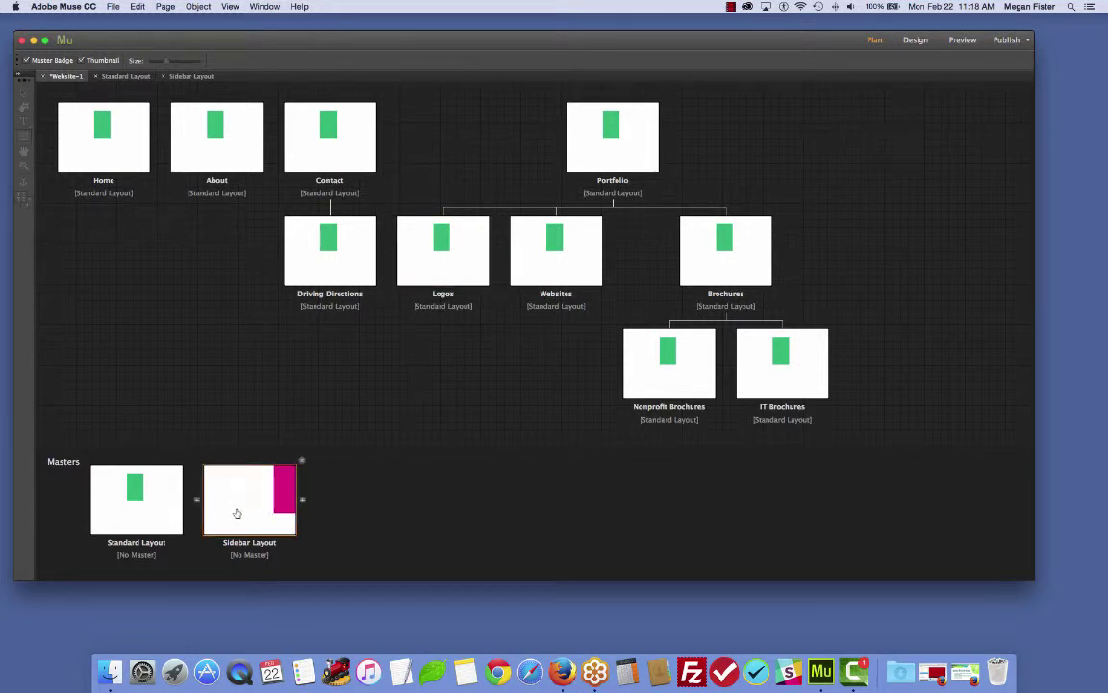
Apply the Sidebar Layout master to the Portfolio, Brochures, Nonprofit Brochures and IT Brochures pages.
drag(226, 502, 605, 141)
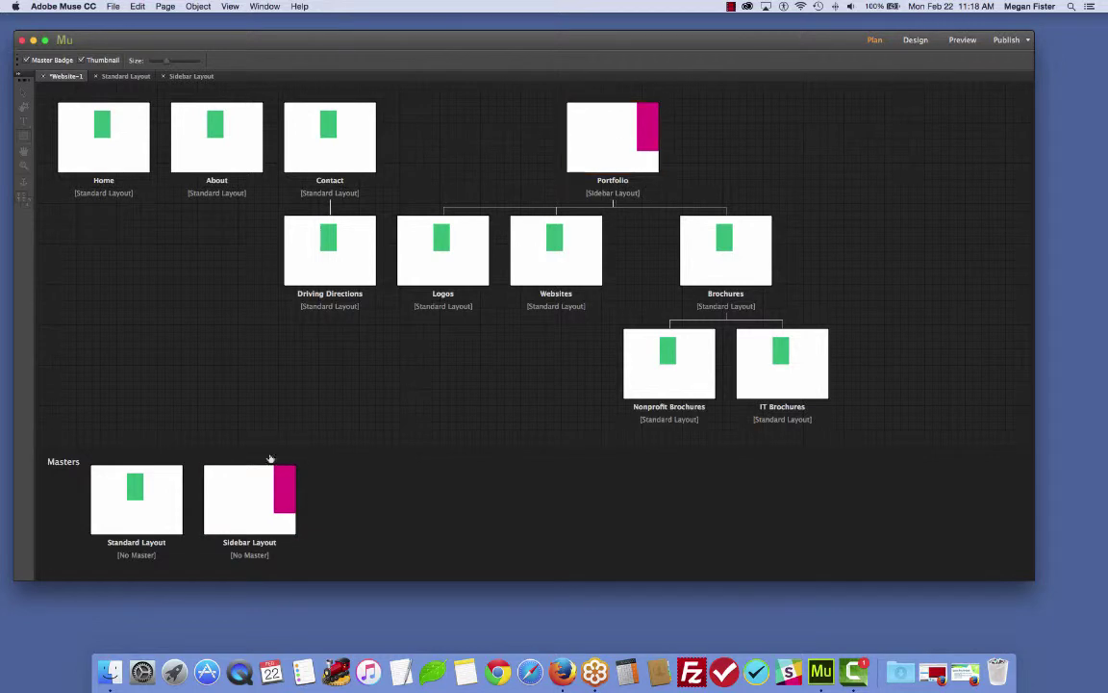
drag(238, 507, 766, 381)
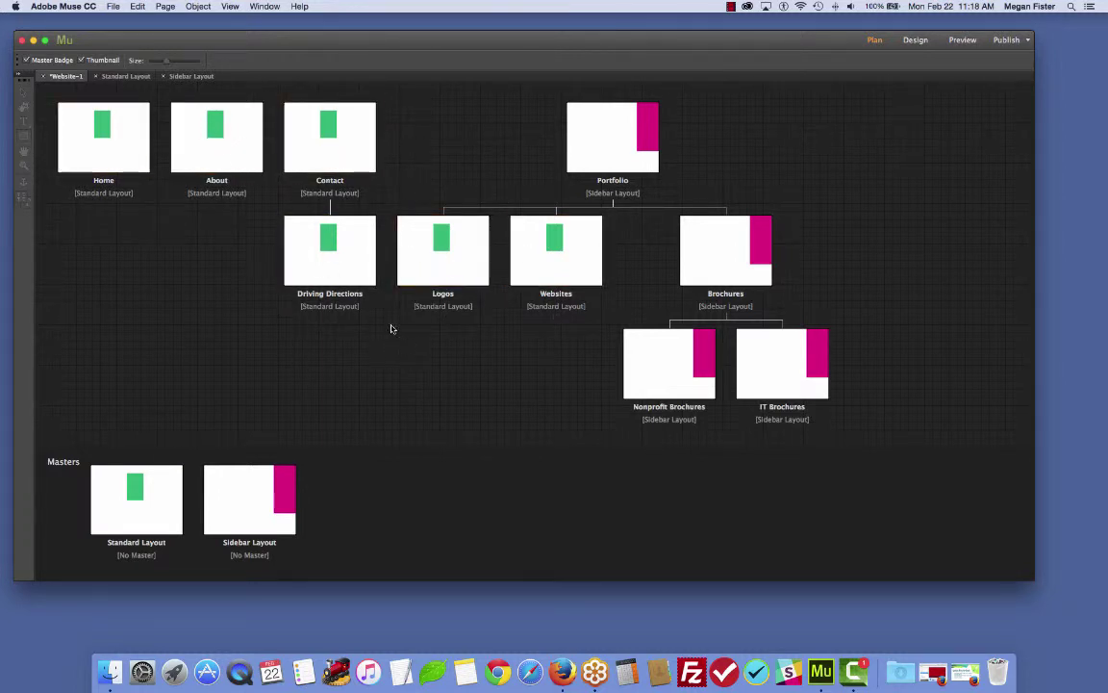
Widen the magenta rectangle on the Sidebar Layout master leftward to about 373 and return to the site plan.
double_click(243, 492)
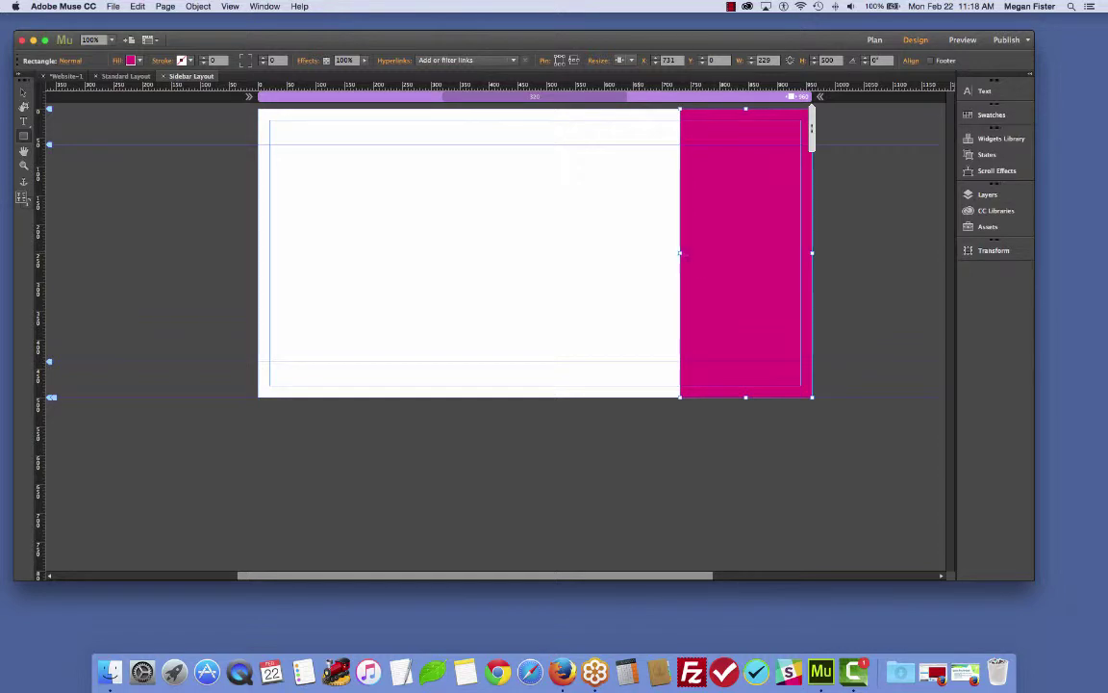
drag(678, 253, 602, 255)
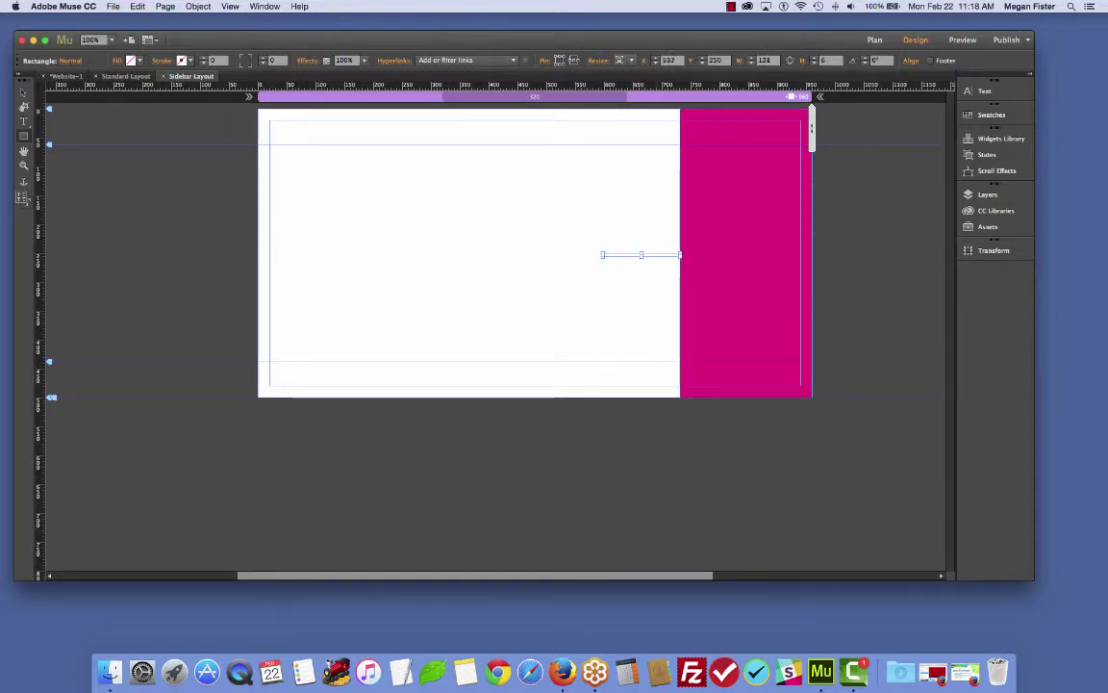
key(super+z)
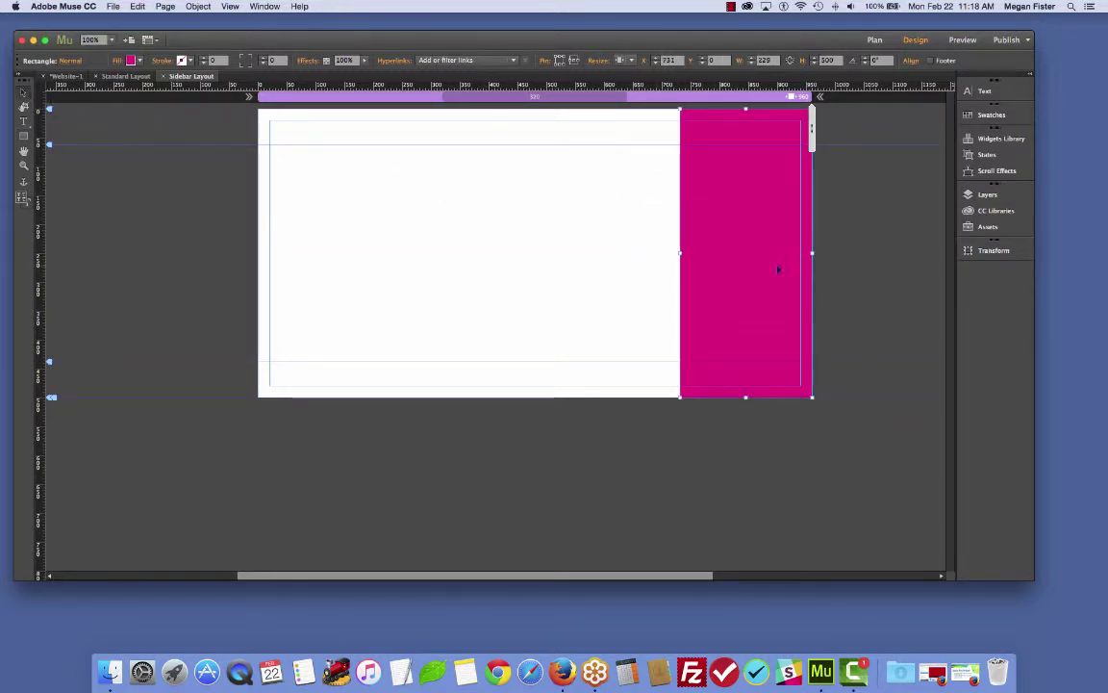
drag(680, 253, 597, 261)
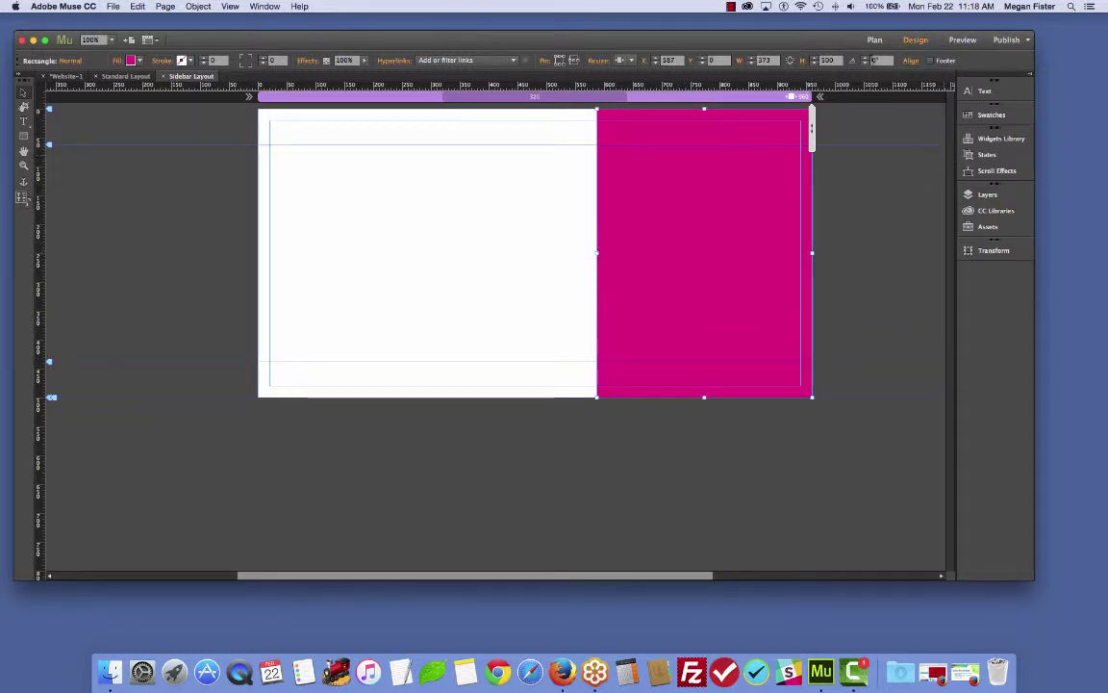
click(874, 40)
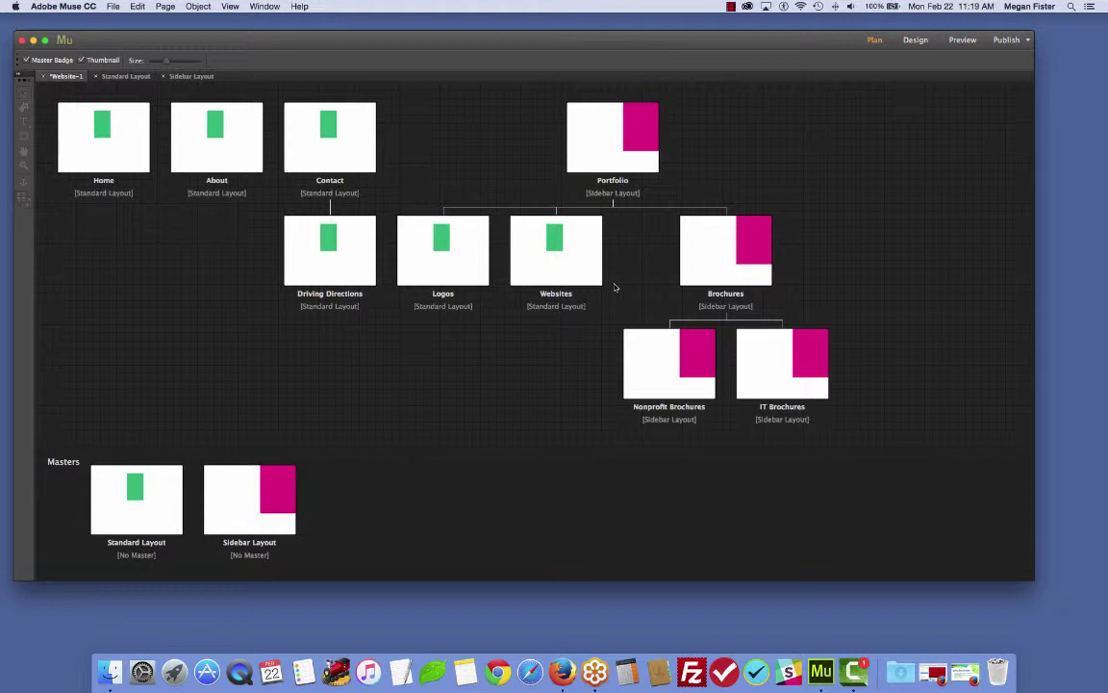
Open the Portfolio page to examine the sidebar inherited from its master, and return to the site plan.
double_click(601, 153)
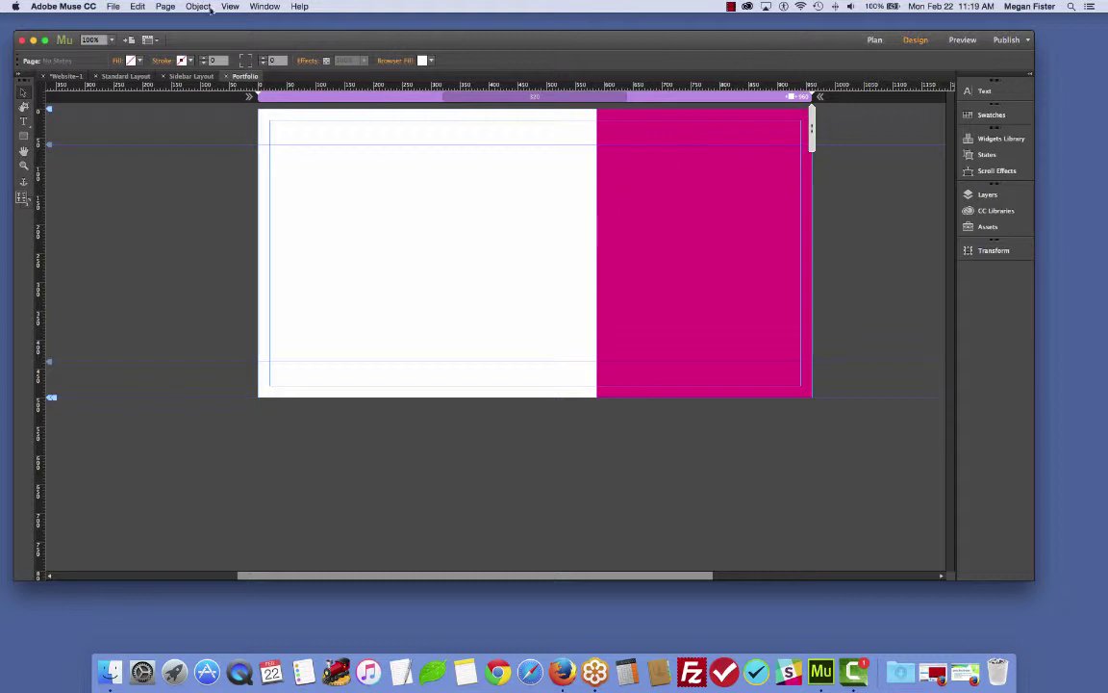
click(875, 40)
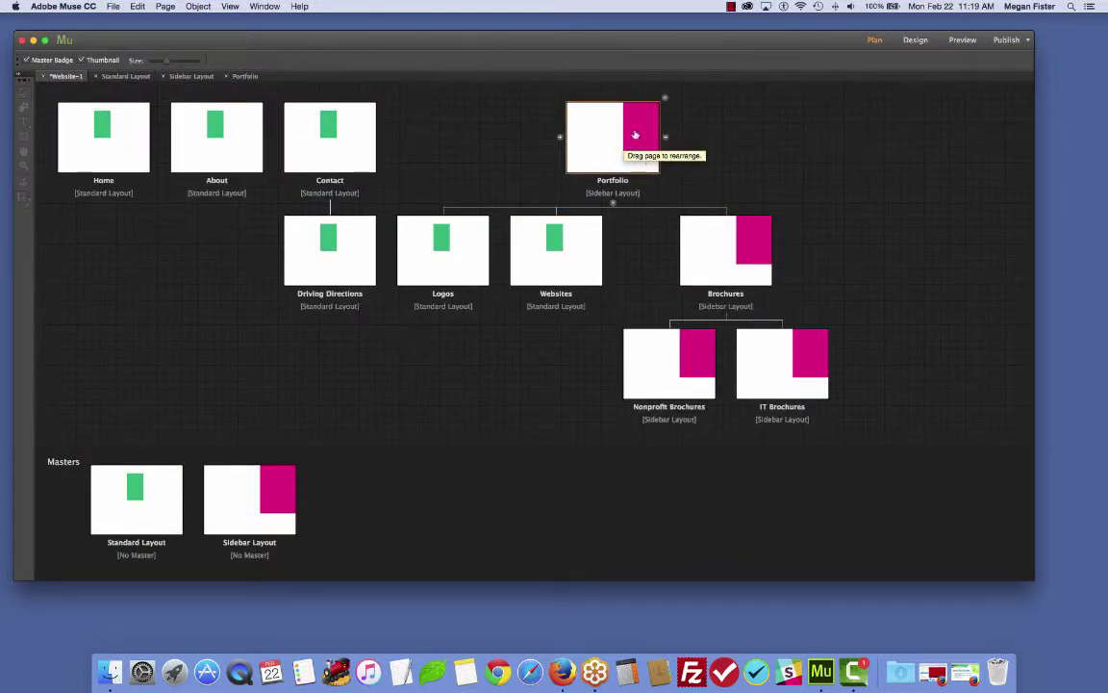
double_click(630, 137)
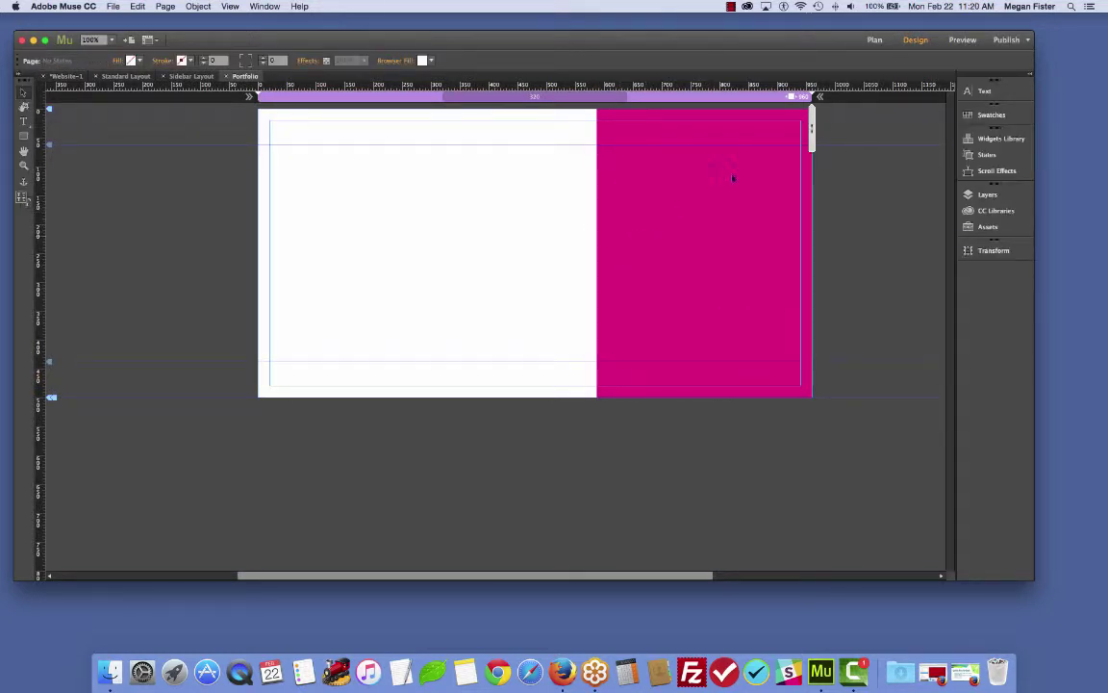
click(863, 41)
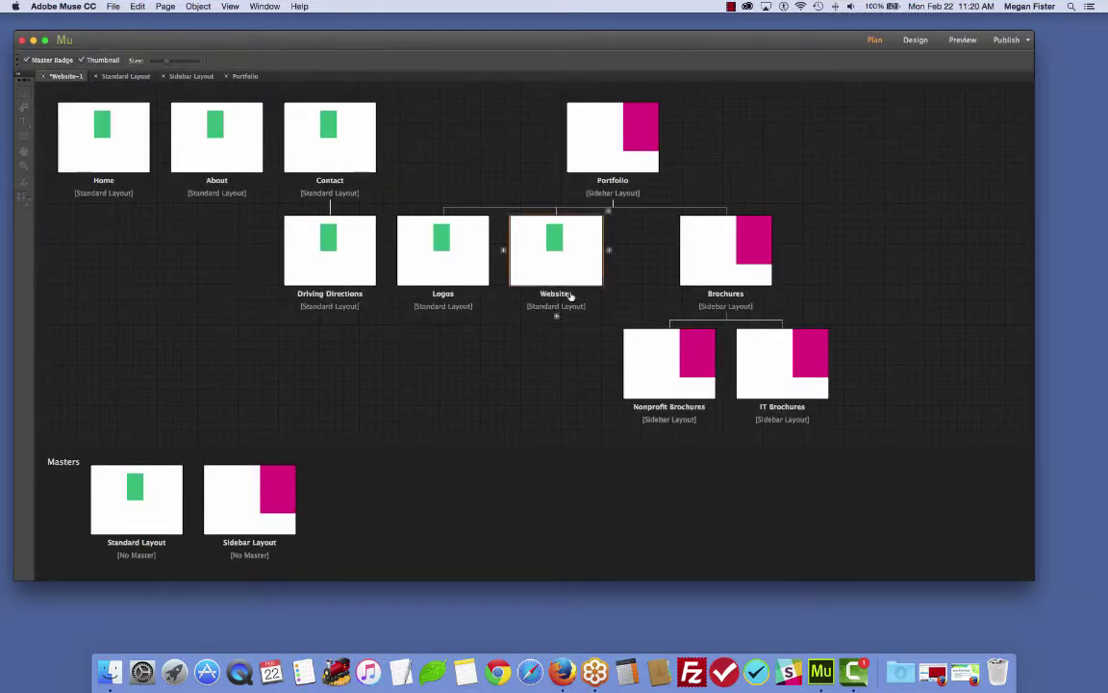
mouse_move(641, 144)
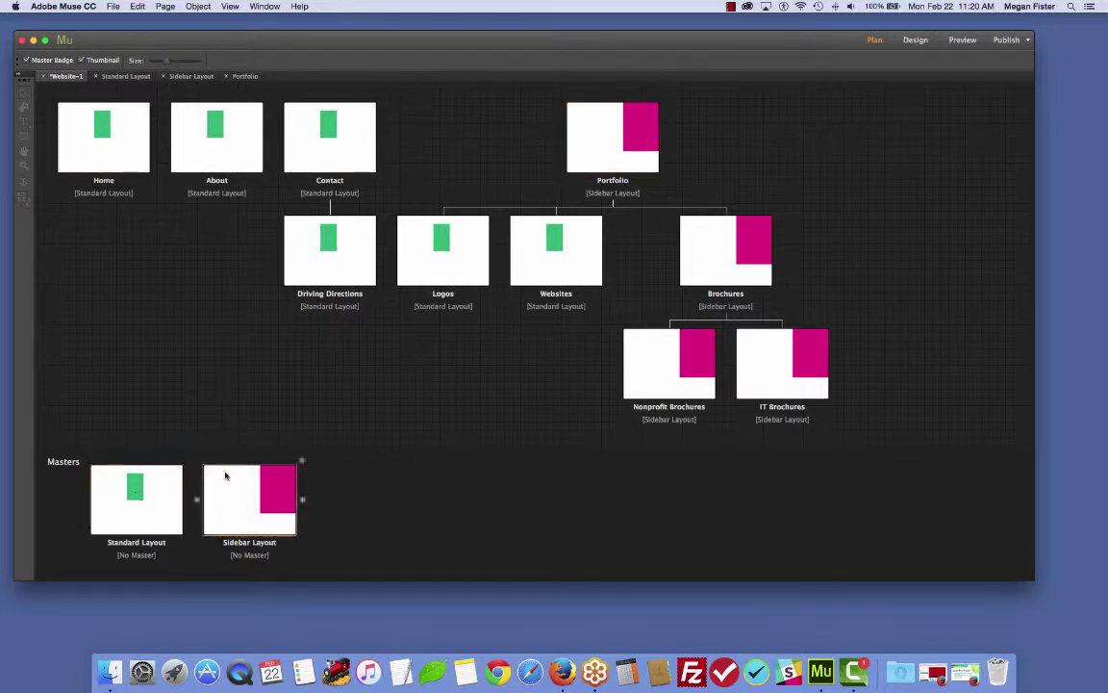
Move the green rectangle on the Standard Layout master to the left margin, at about Y 158, and return to the site plan.
double_click(137, 501)
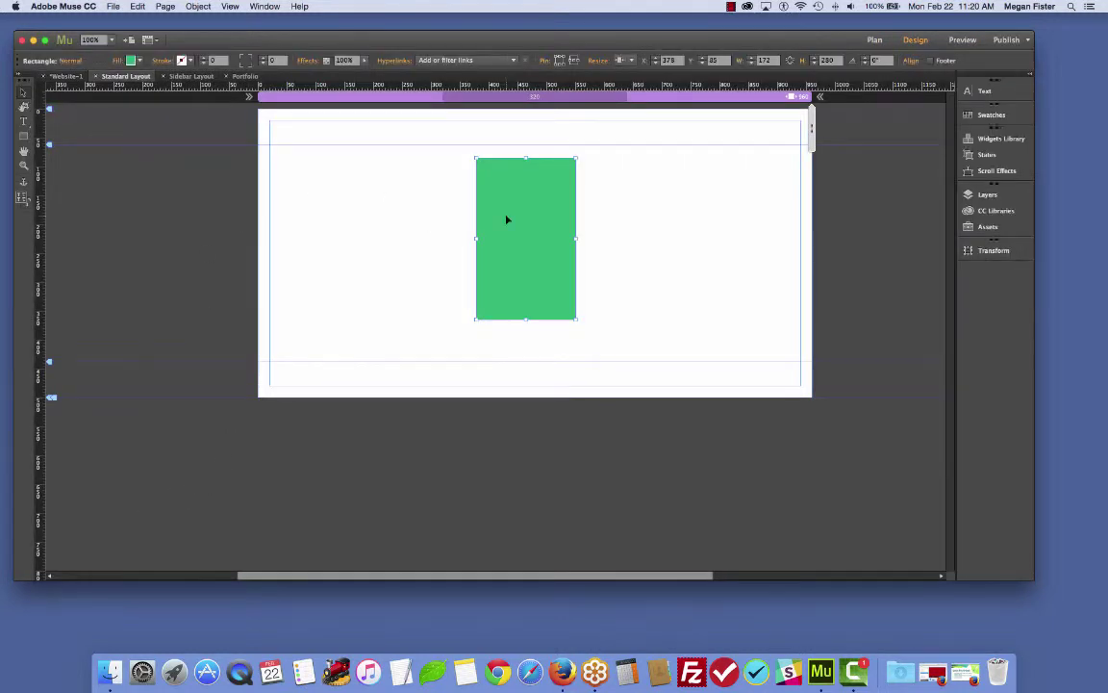
drag(507, 220, 303, 260)
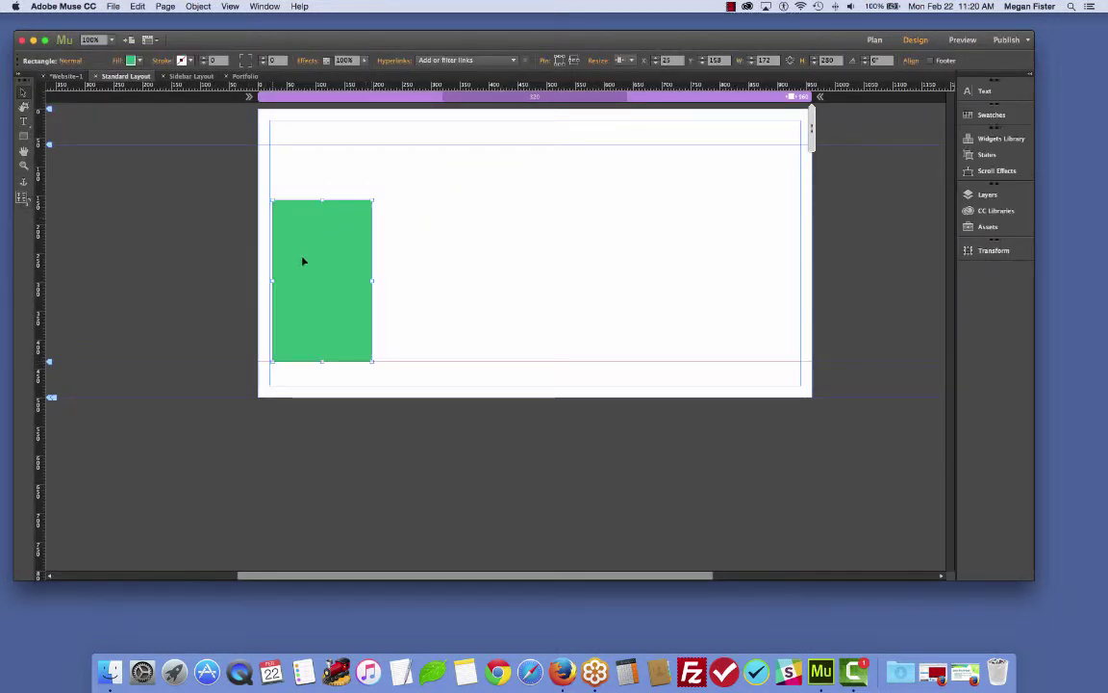
click(874, 40)
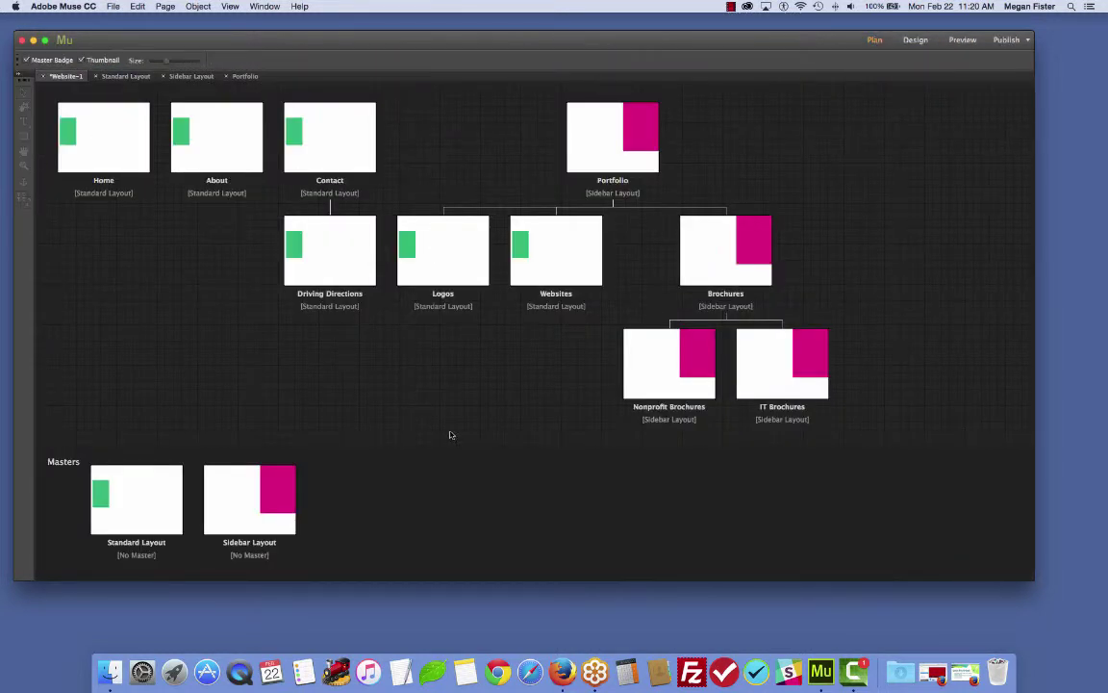
Draw a blue-filled rectangle about 406 by 288 beside the green one on the Home page and return to the site plan.
double_click(94, 135)
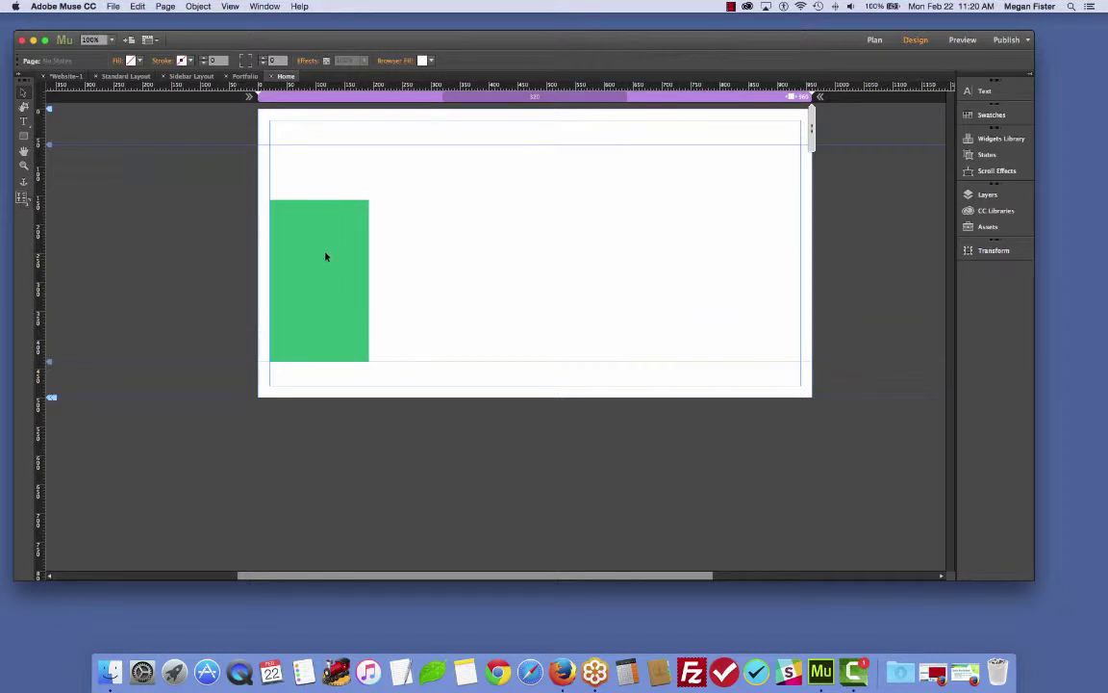
click(24, 137)
drag(405, 159, 642, 326)
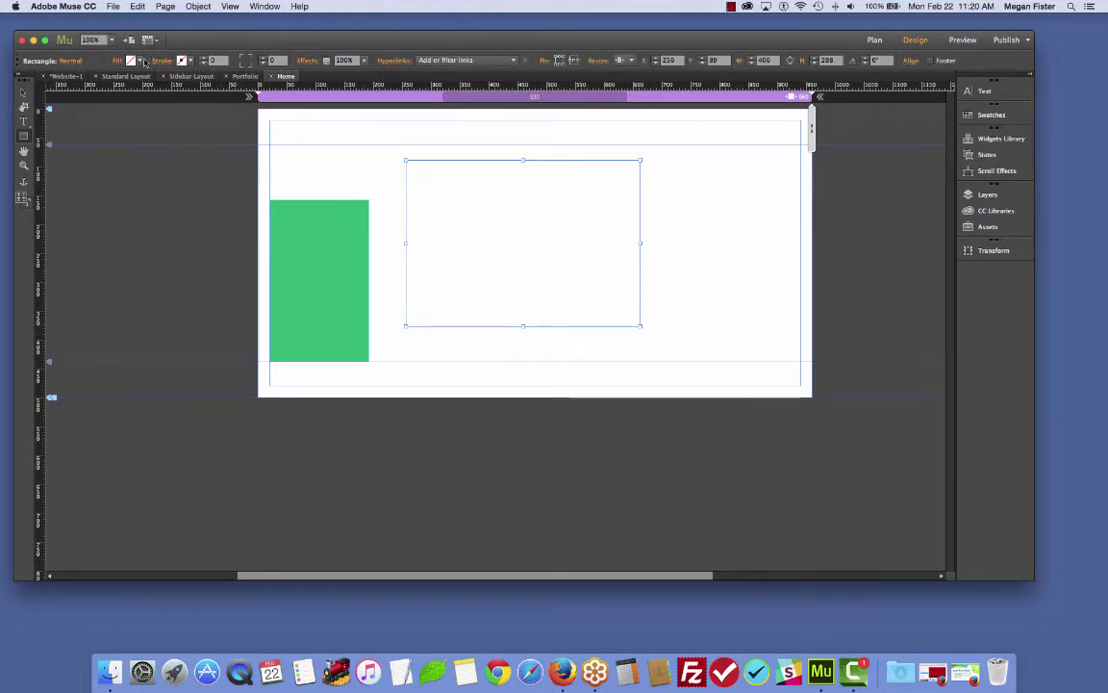
click(142, 62)
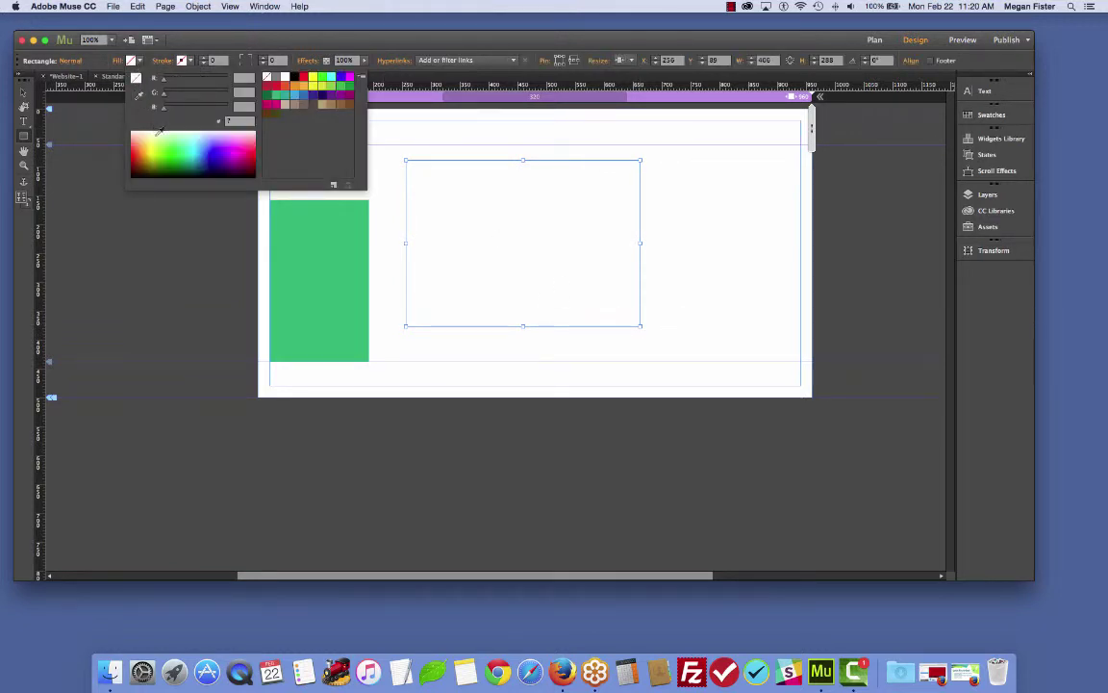
click(172, 143)
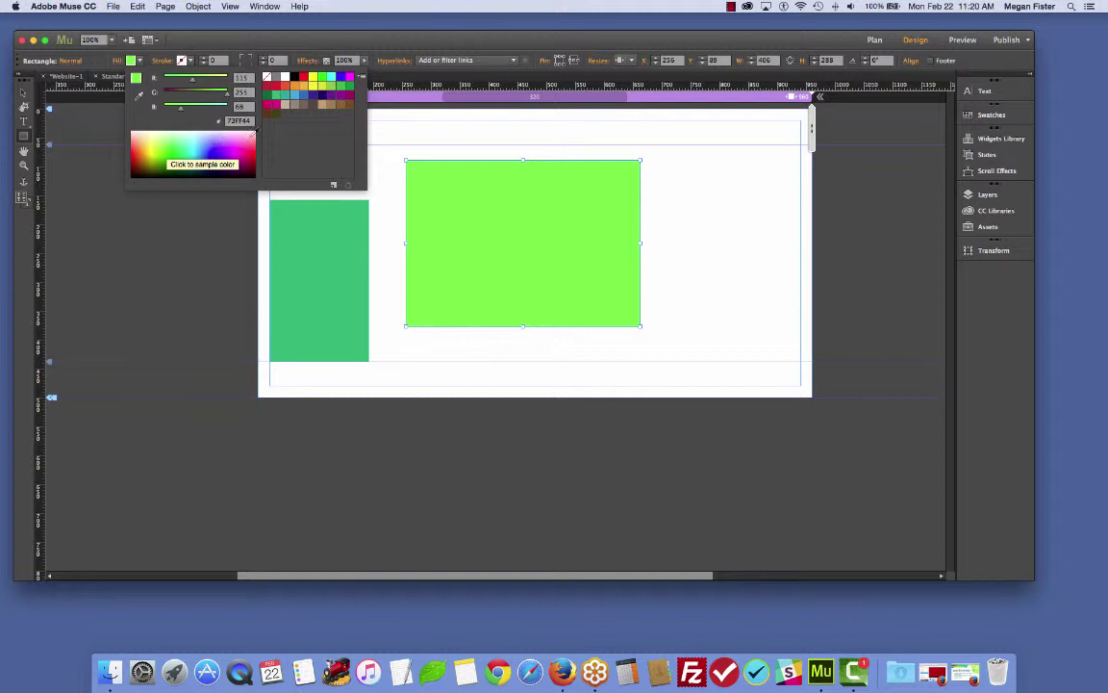
click(304, 94)
click(25, 97)
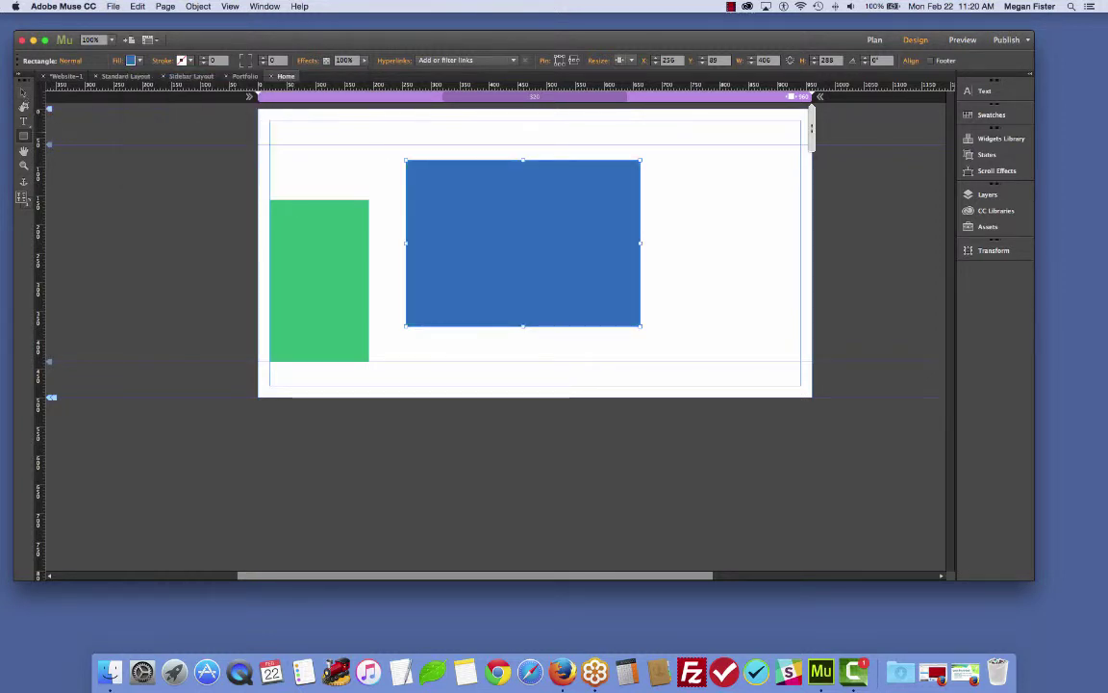
click(874, 39)
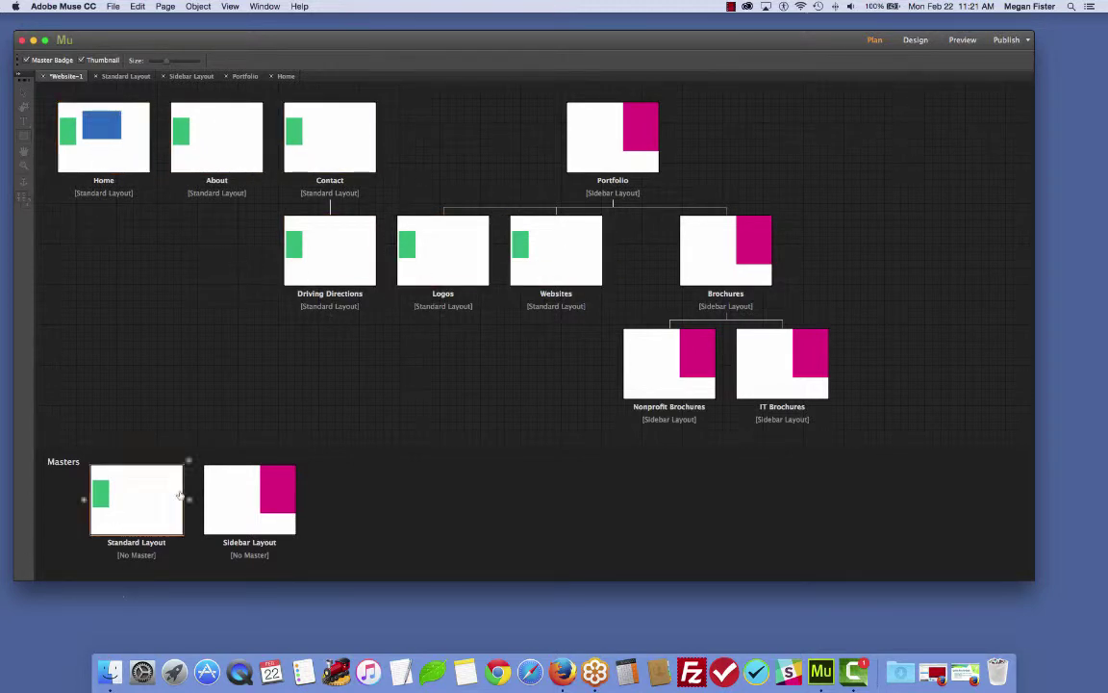
Reopen the Home page and set the page's fill to teal 00A99D.
double_click(116, 145)
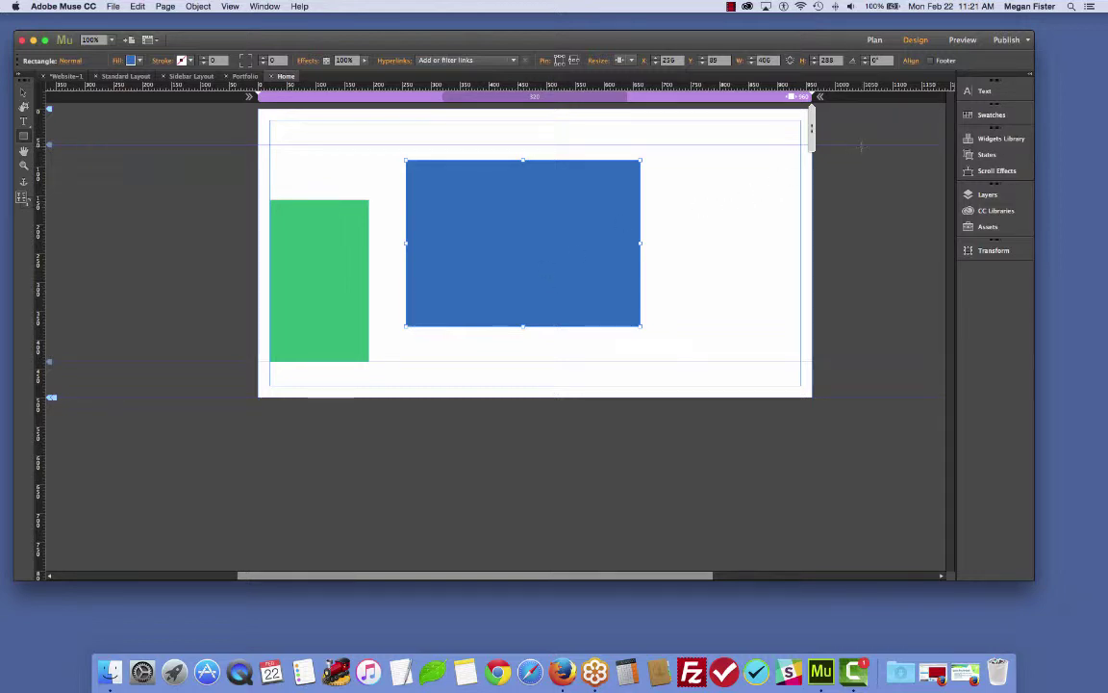
click(144, 191)
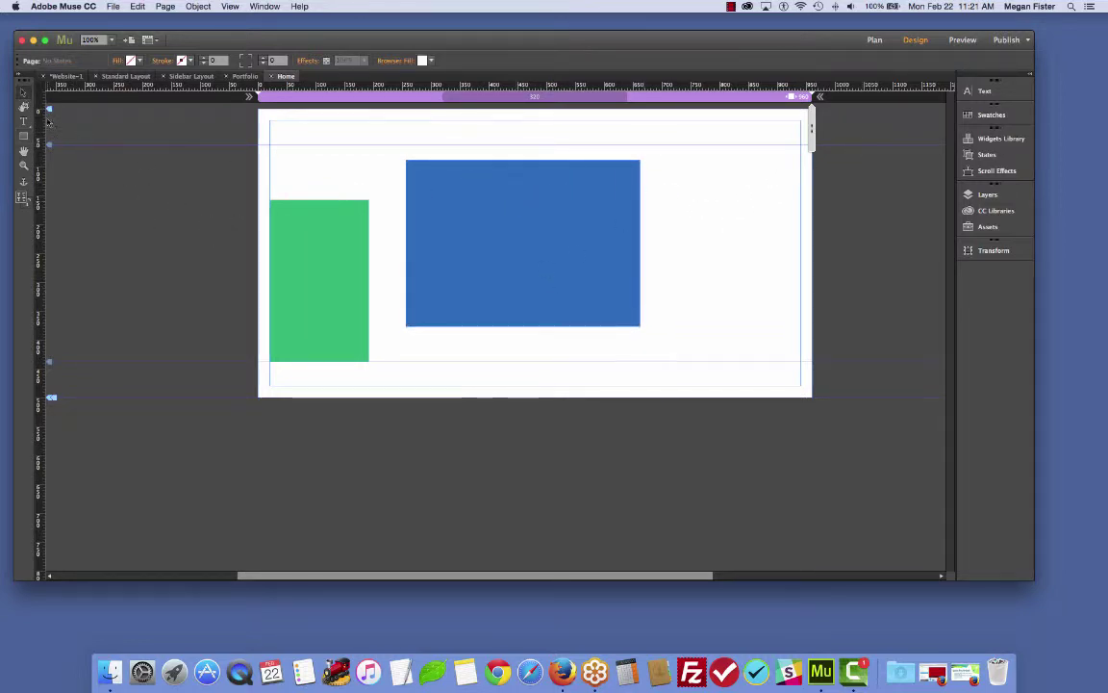
click(538, 214)
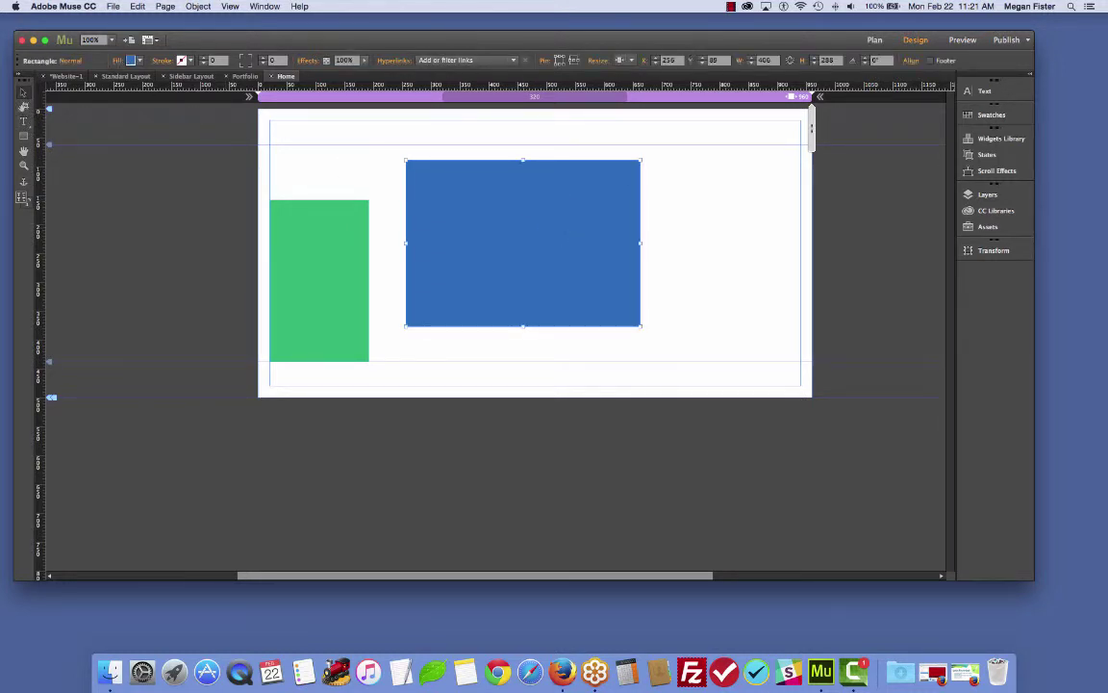
click(153, 206)
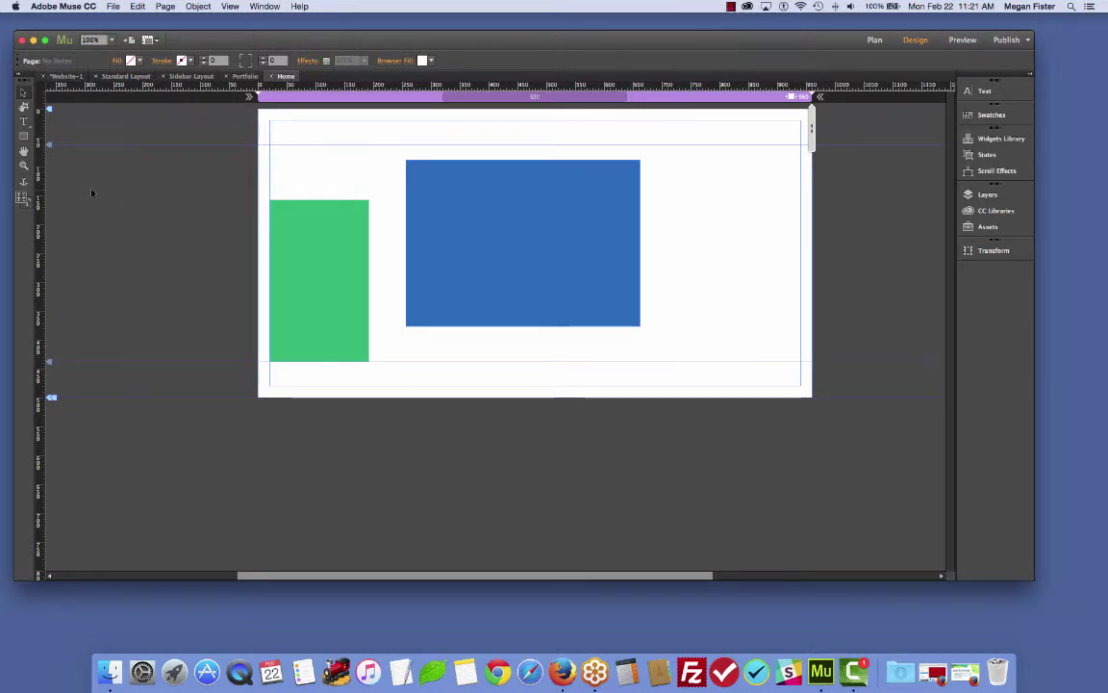
click(139, 61)
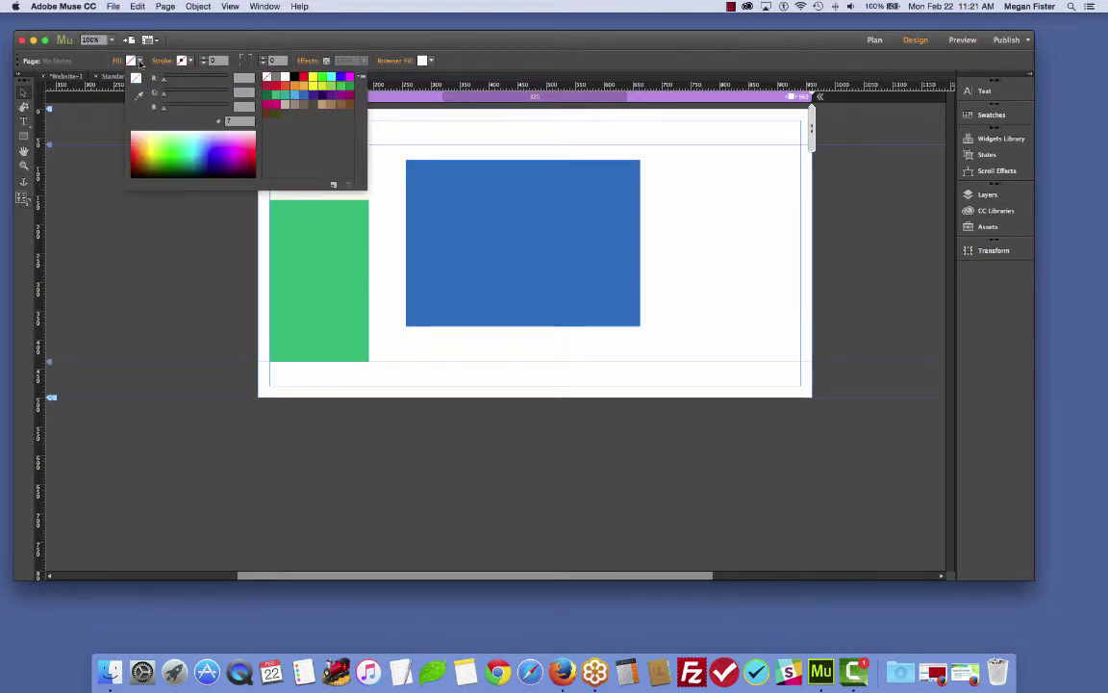
click(285, 98)
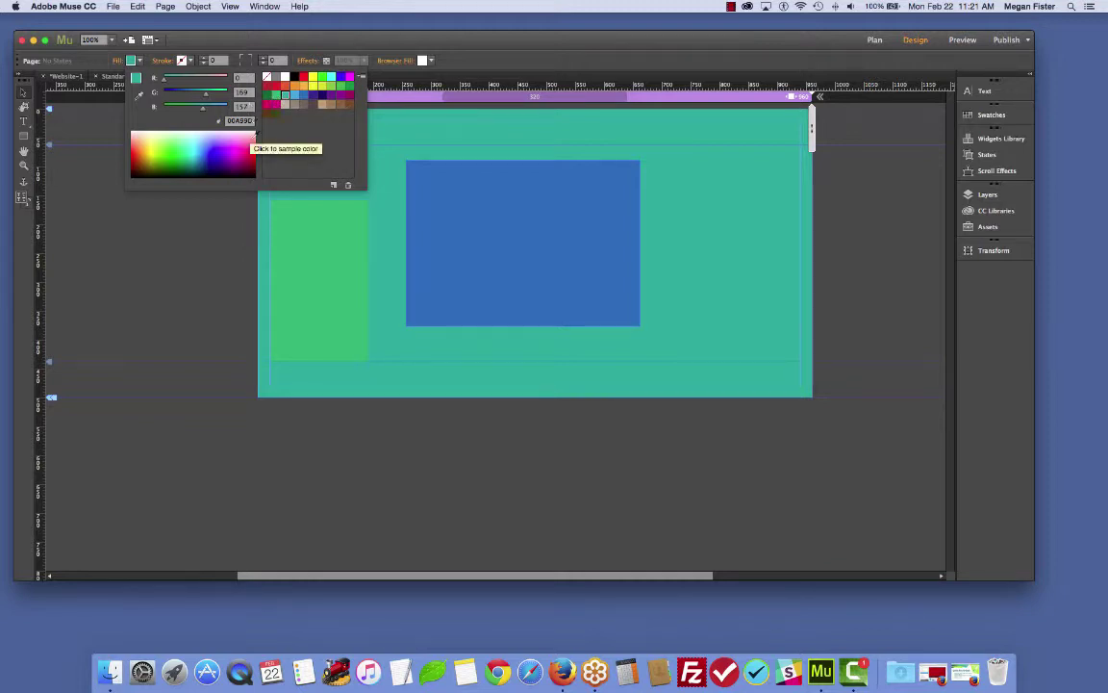
click(142, 233)
Give the Home page a magenta stroke with a weight of 7, then preview it and return to the design view.
click(181, 61)
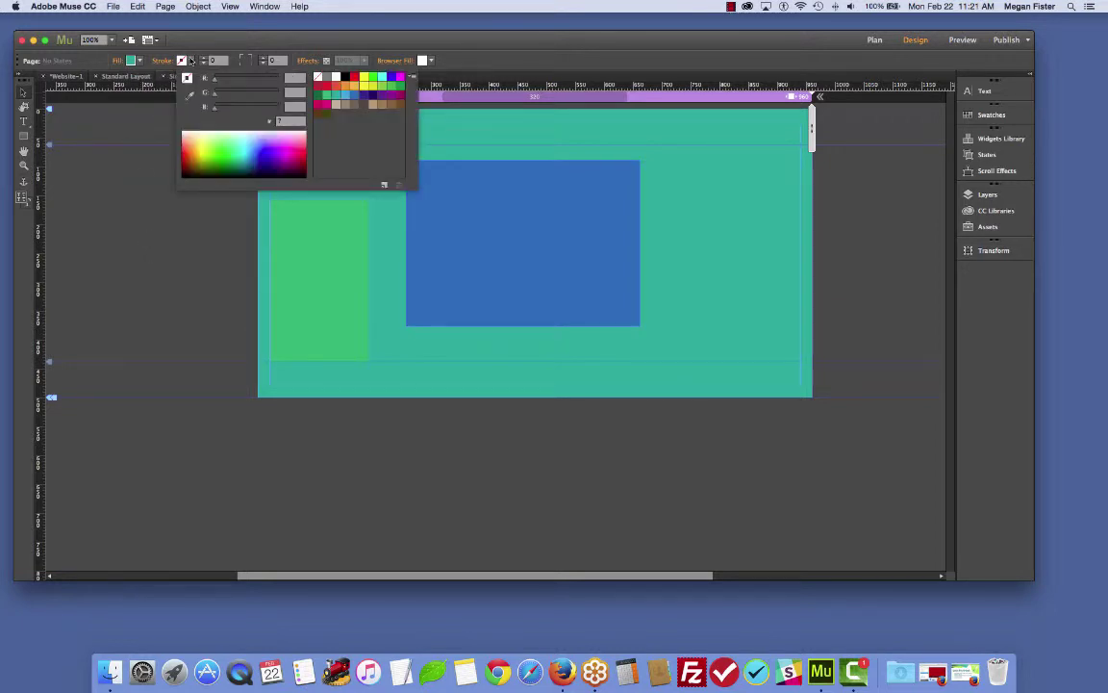
click(364, 103)
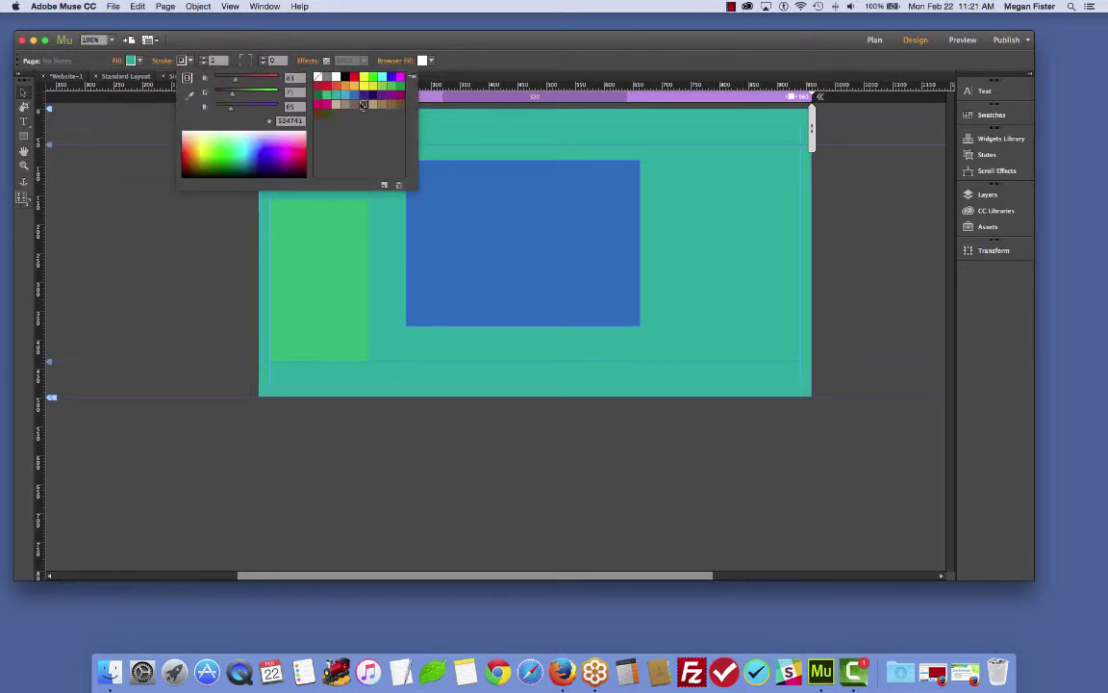
click(203, 57)
click(203, 58)
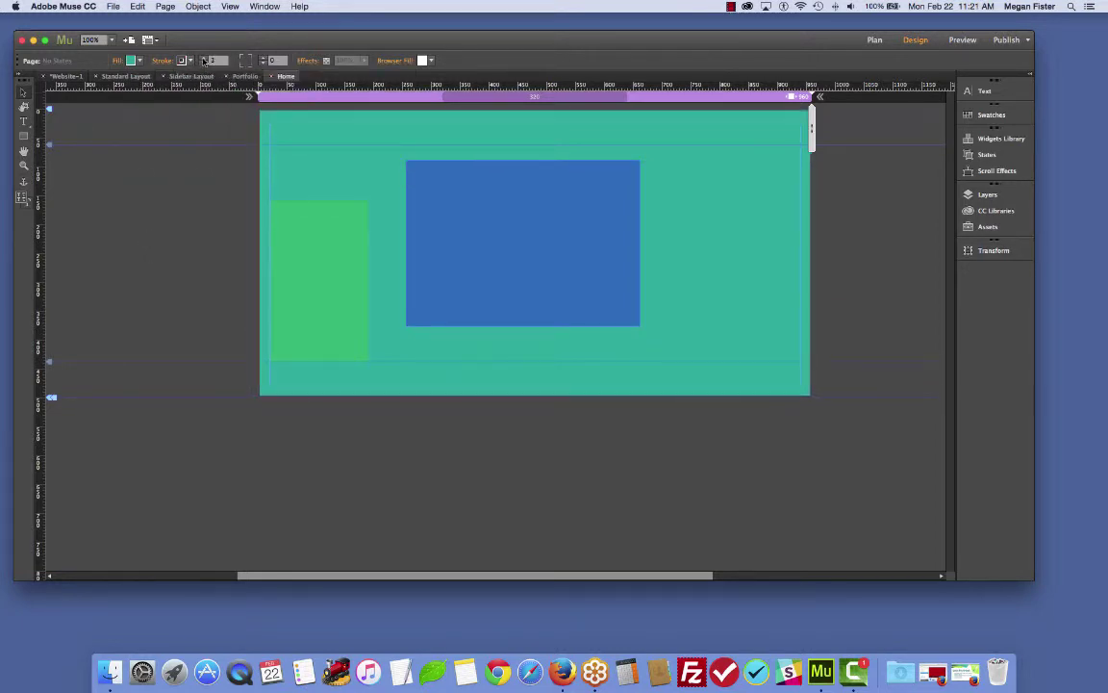
click(203, 57)
click(203, 58)
click(203, 58)
click(203, 58)
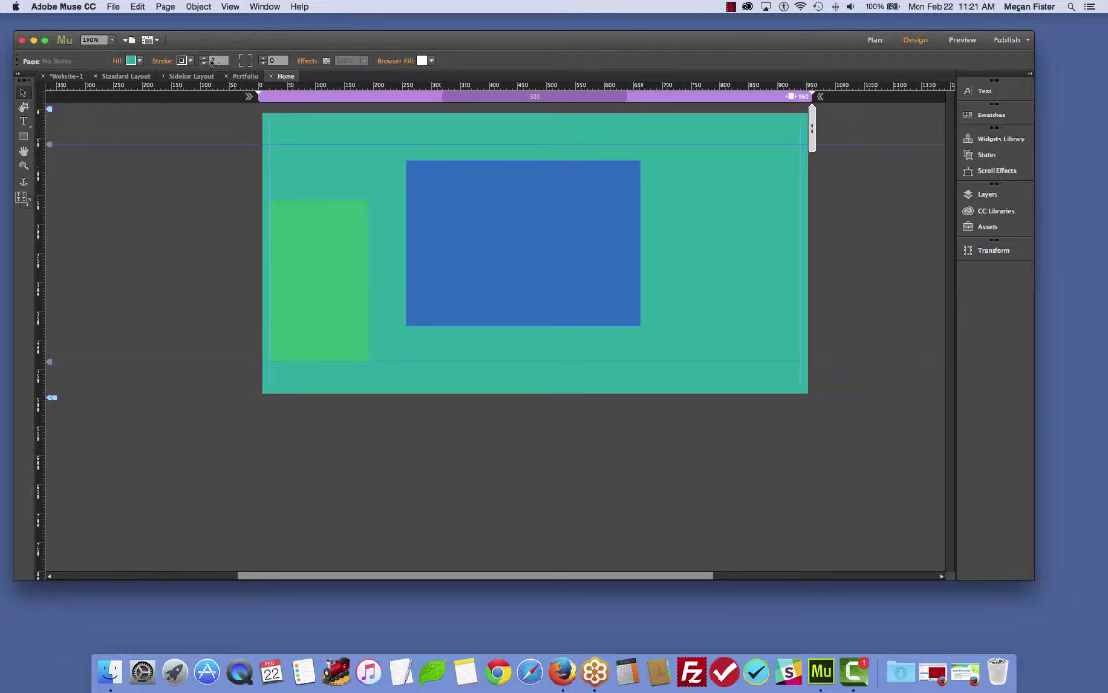
click(187, 61)
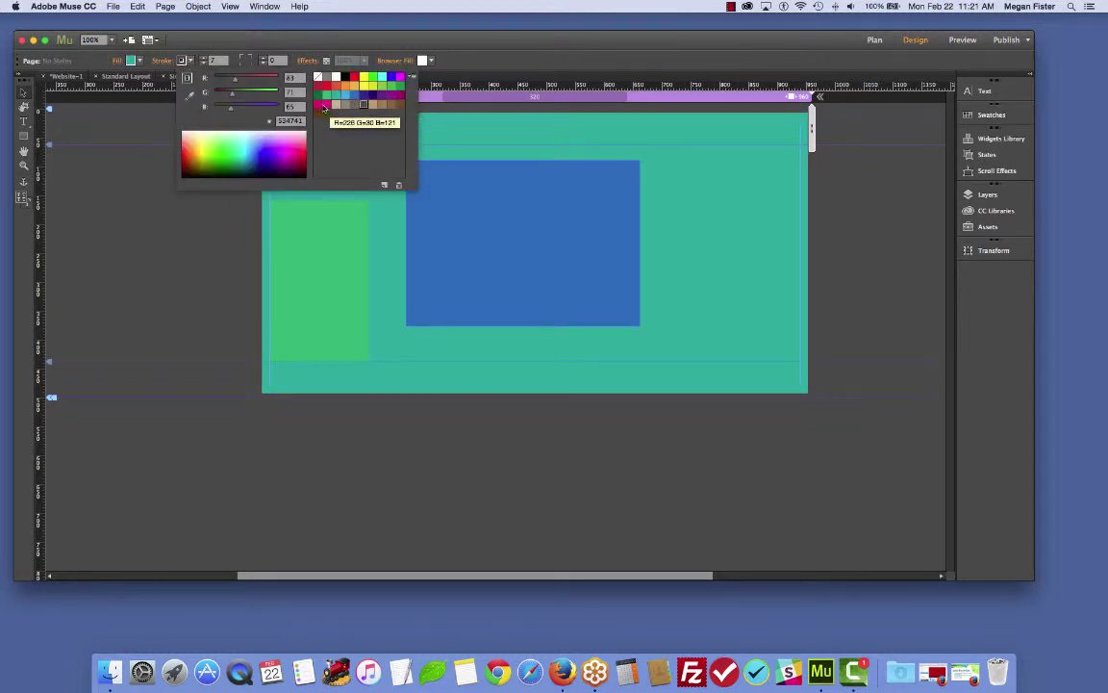
click(321, 104)
click(103, 315)
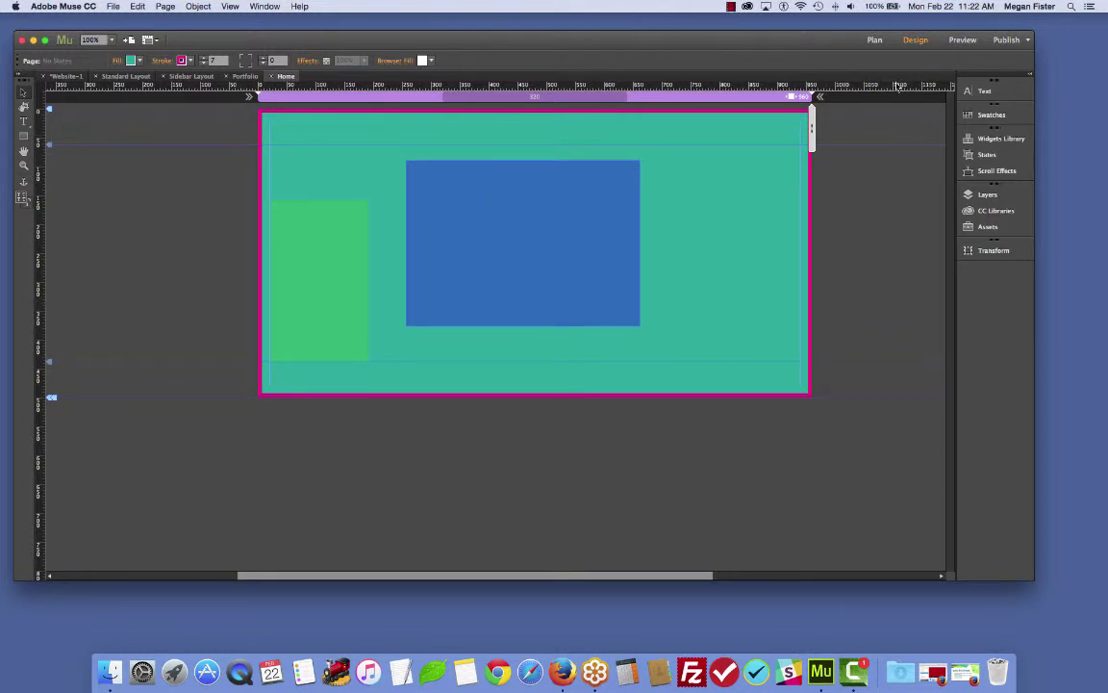
click(962, 40)
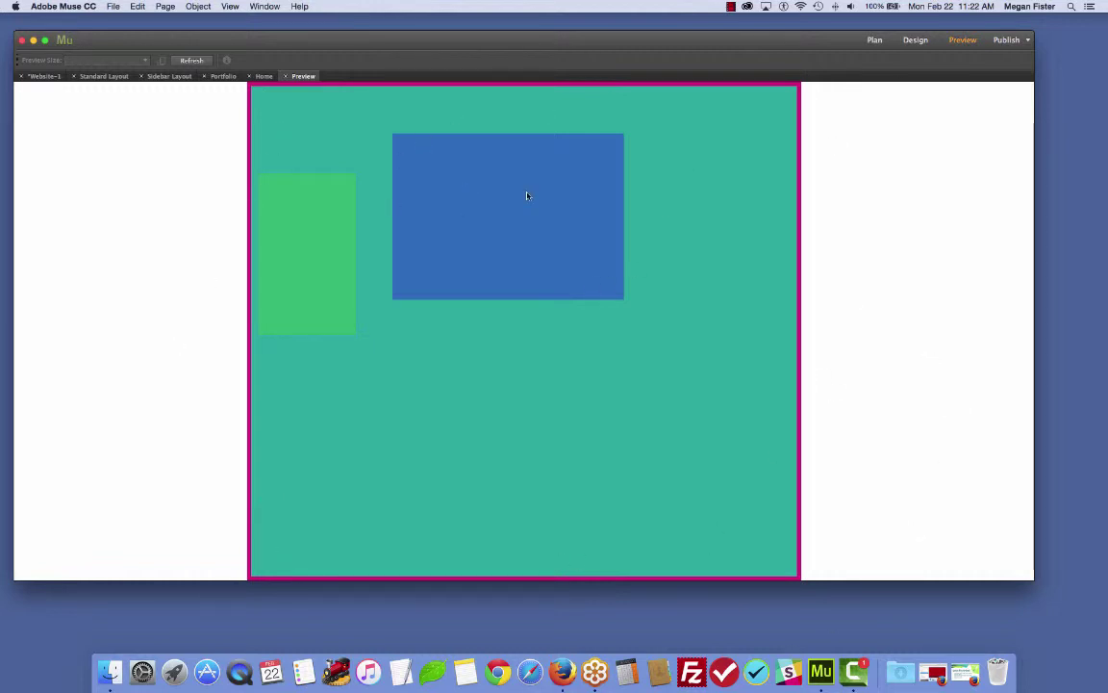
click(915, 41)
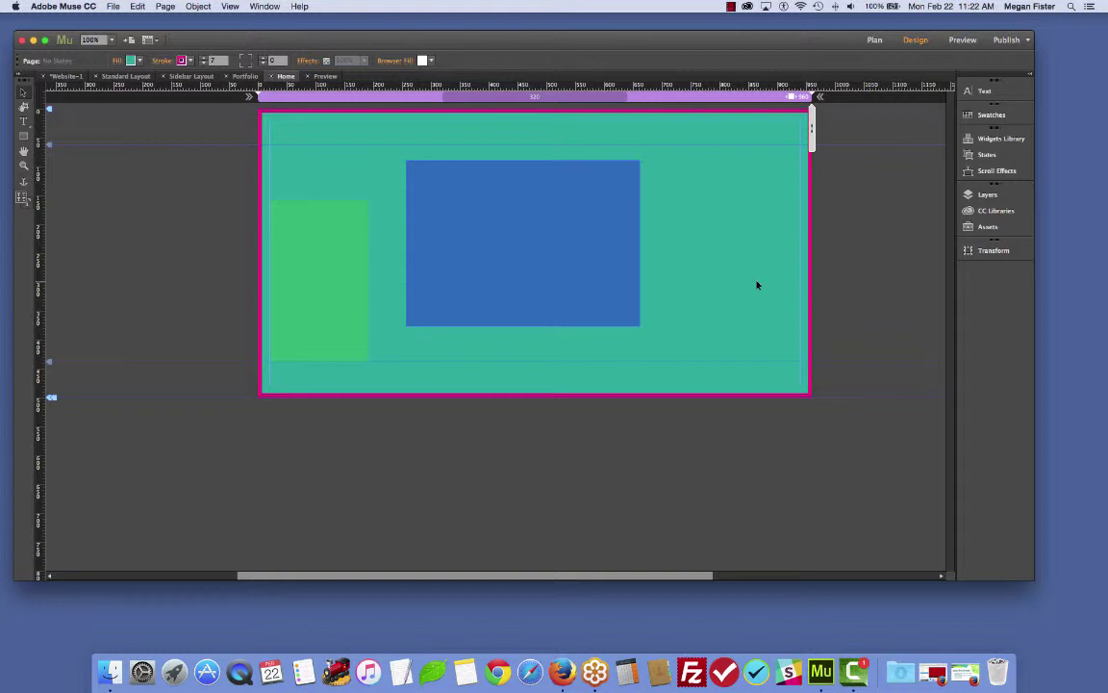
Round all corners of the Home page with a radius of 23, preview the page and return to the design view.
click(248, 61)
click(264, 60)
click(961, 41)
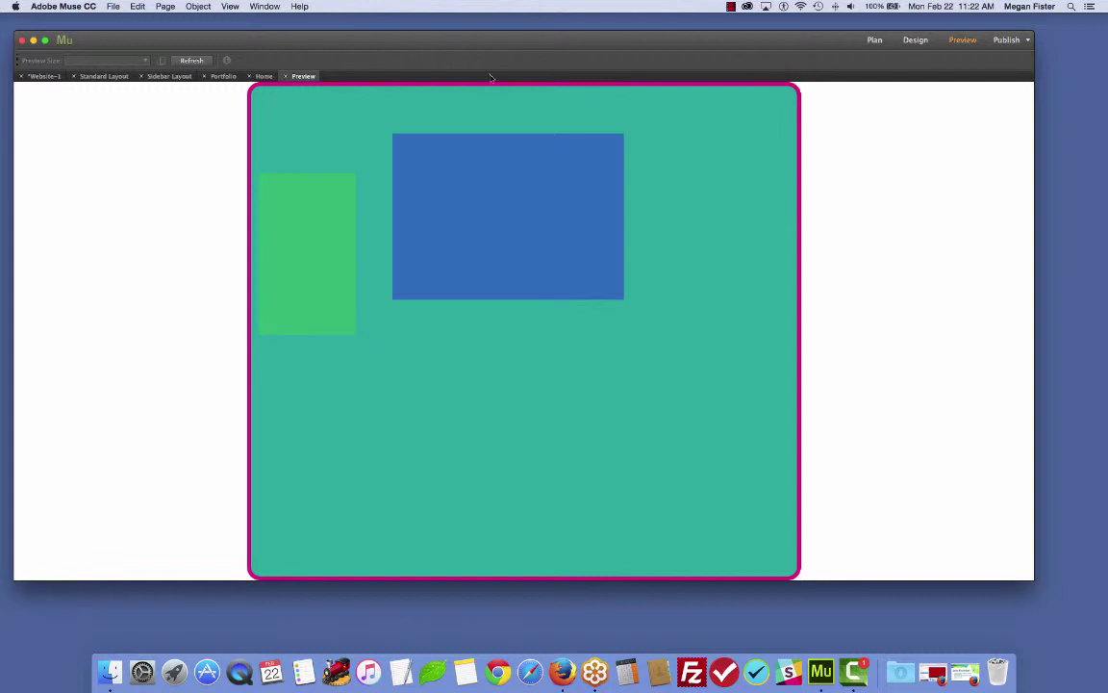
click(919, 41)
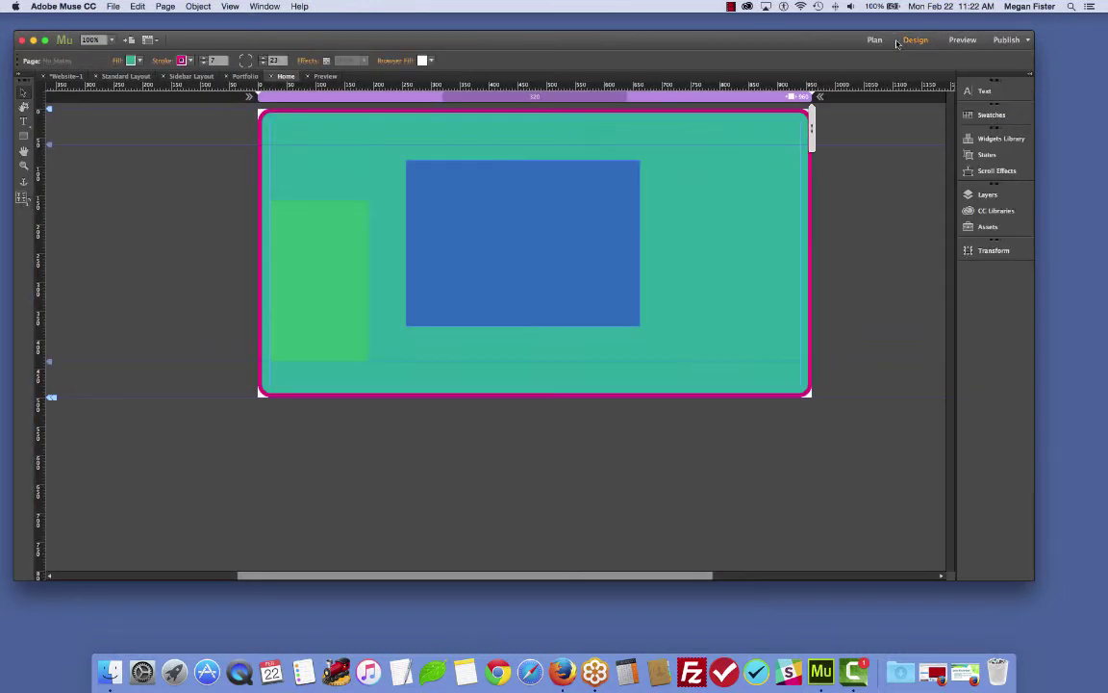
Set the Home page's corner radius to 0 so its corners are square again.
click(262, 63)
click(242, 57)
click(250, 56)
click(250, 64)
Set the Home page's browser fill to yellow FFFF00, then preview the page and return to the design view.
click(433, 61)
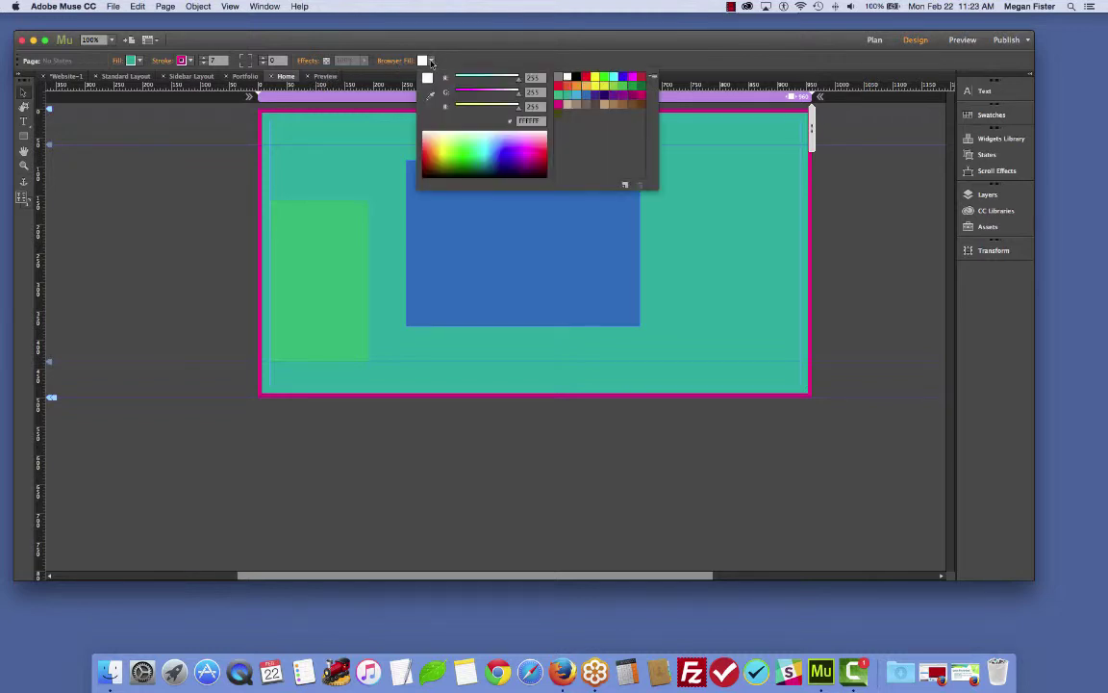
click(496, 149)
click(586, 77)
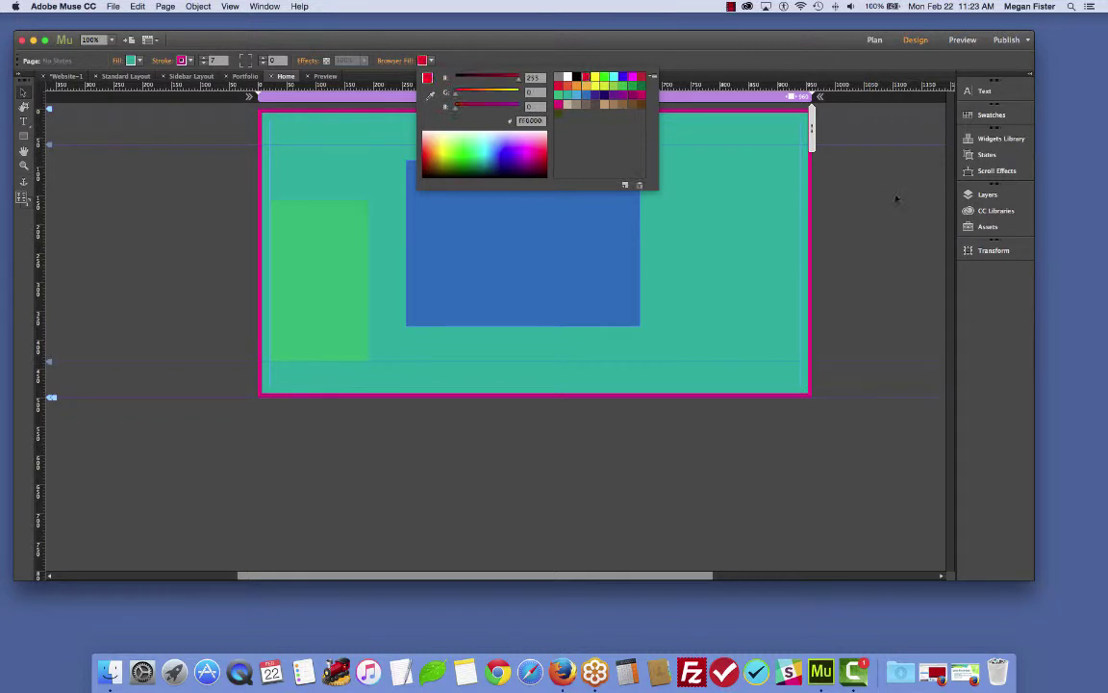
click(595, 77)
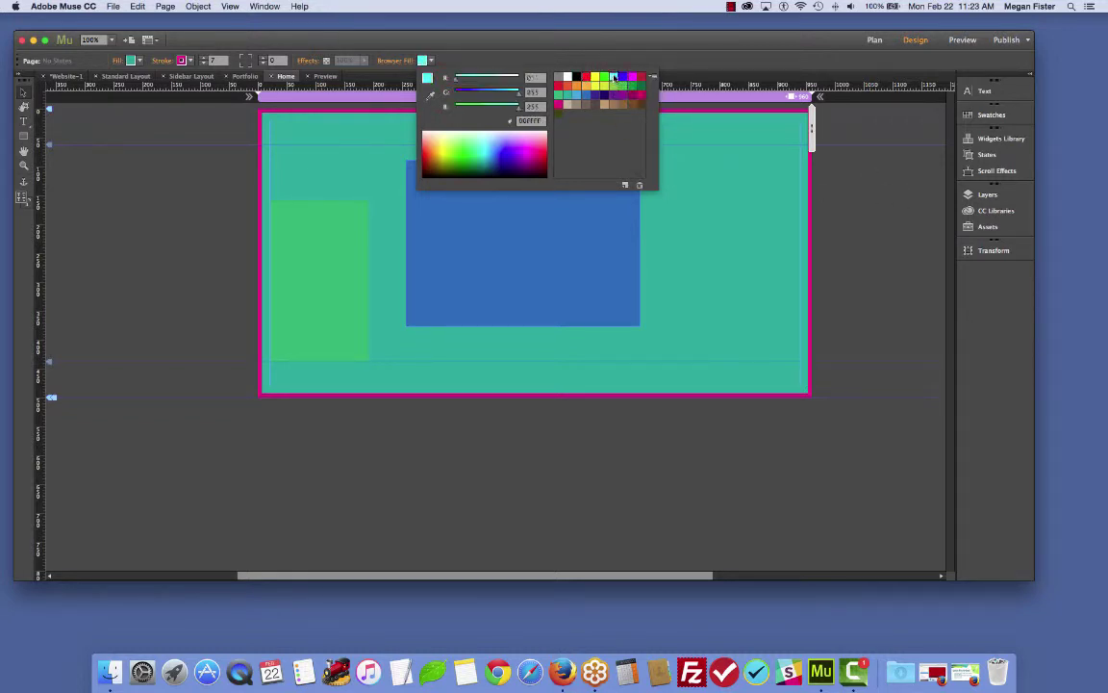
click(962, 40)
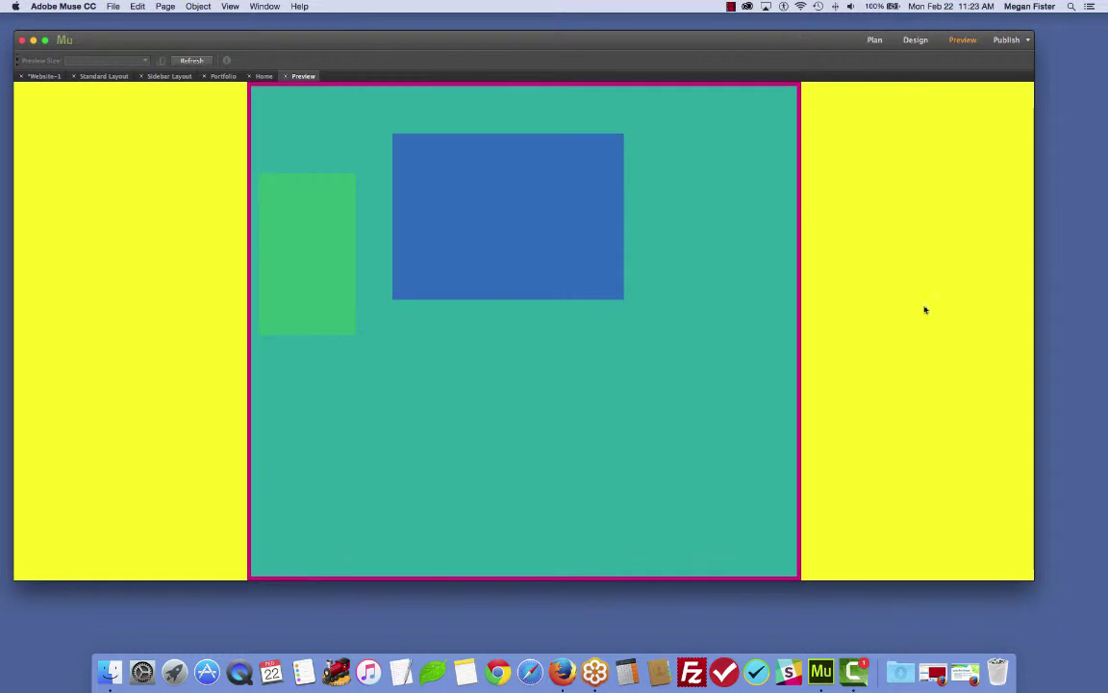
click(916, 40)
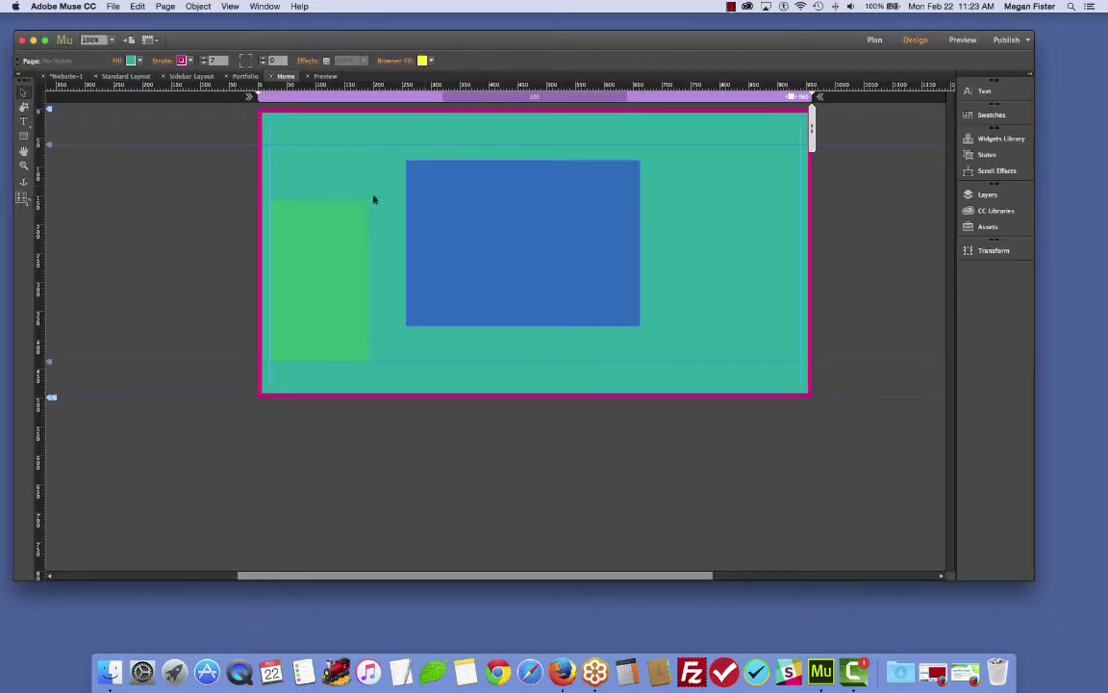
click(112, 40)
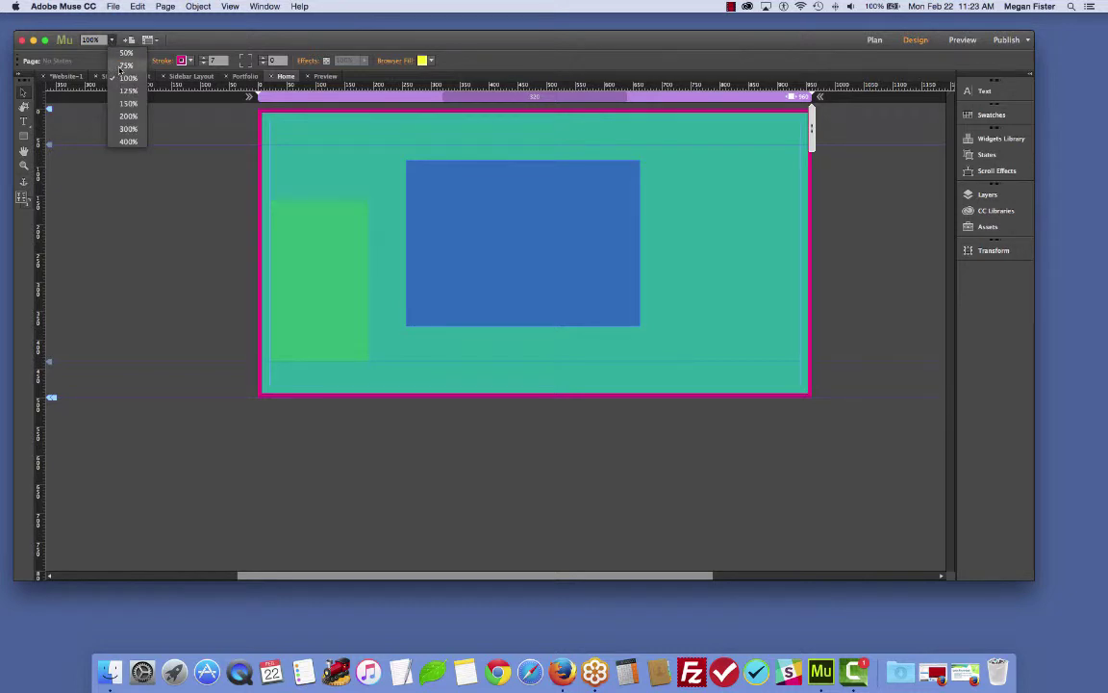
click(119, 67)
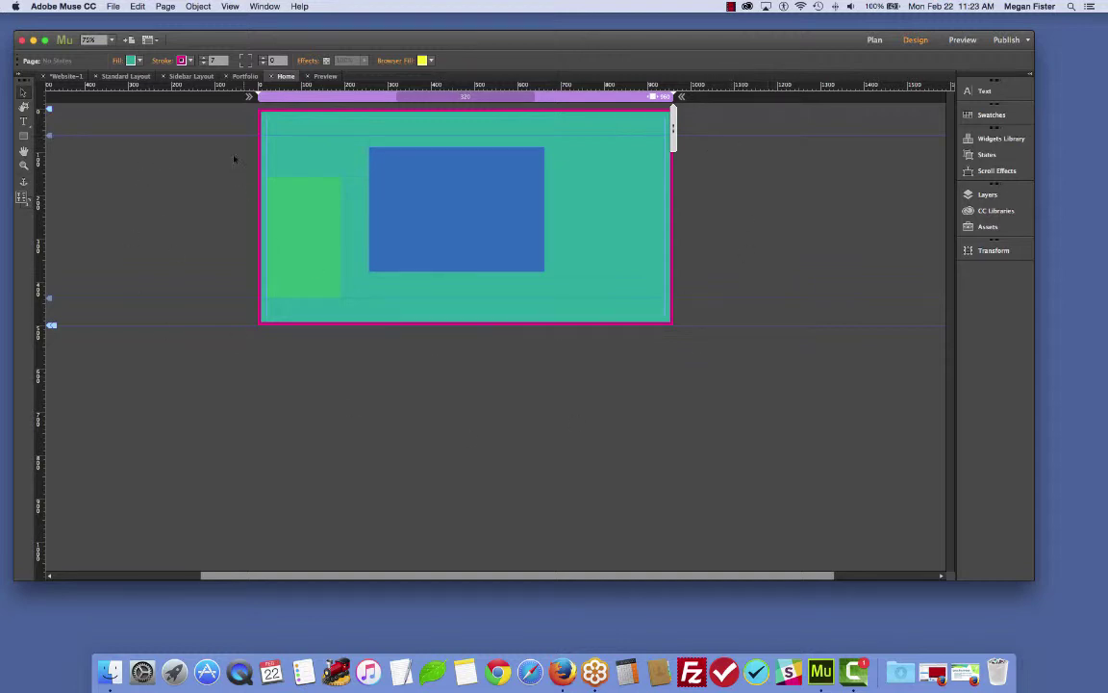
click(111, 39)
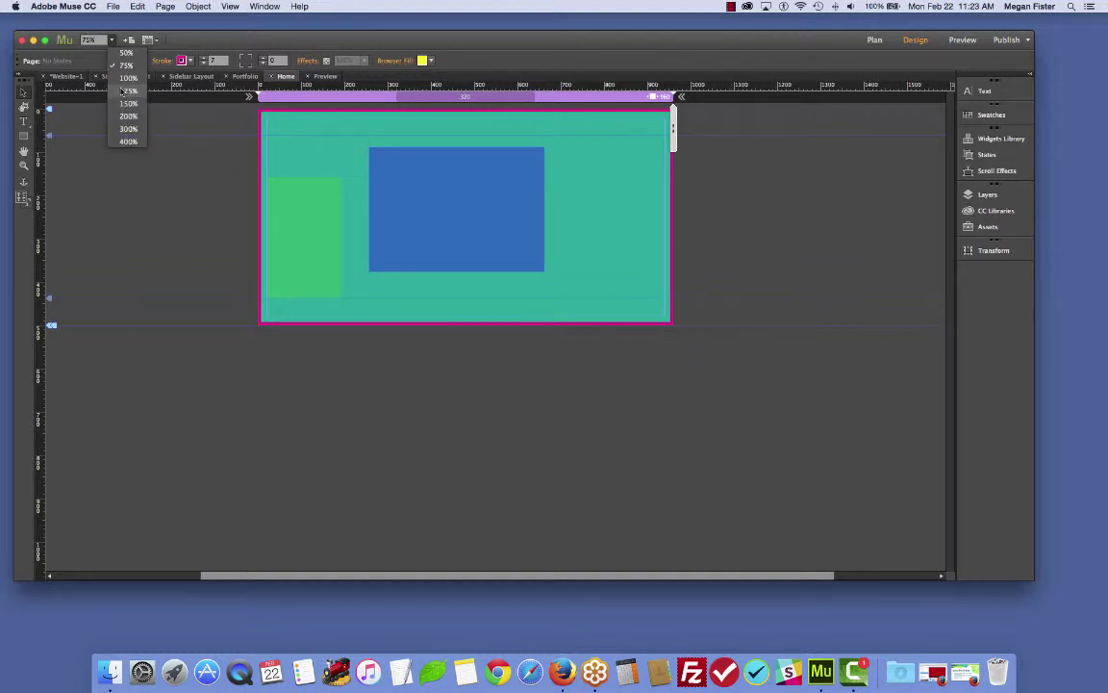
click(124, 78)
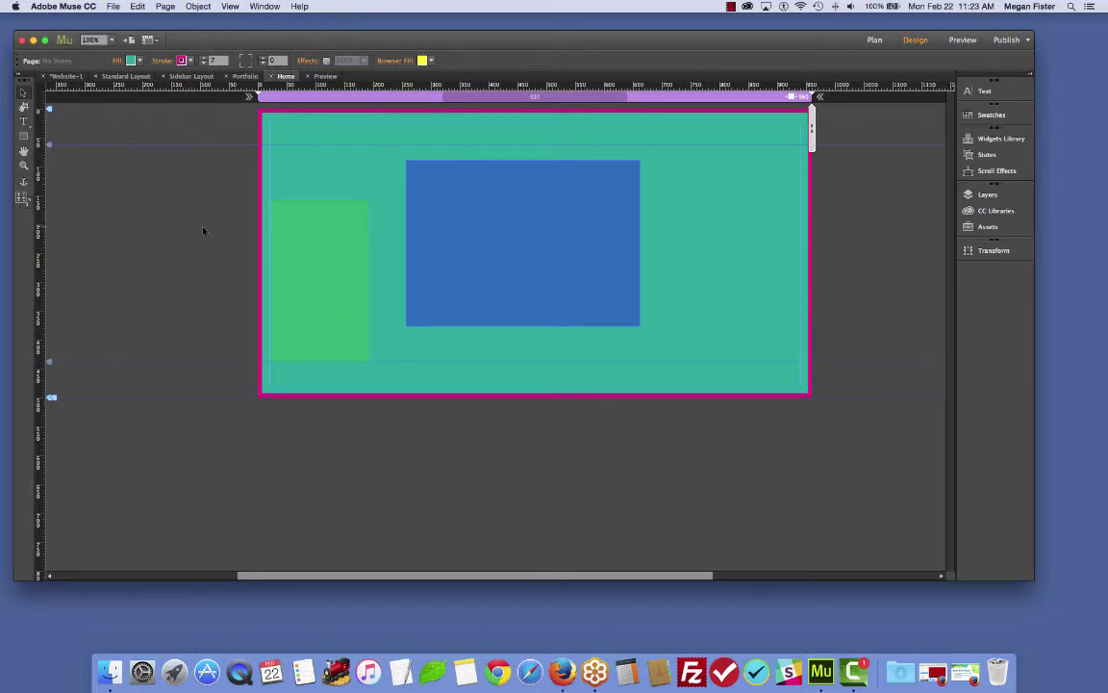
Move the blue rectangle on the Home page to about X 259, Y 79 and deselect it.
click(568, 220)
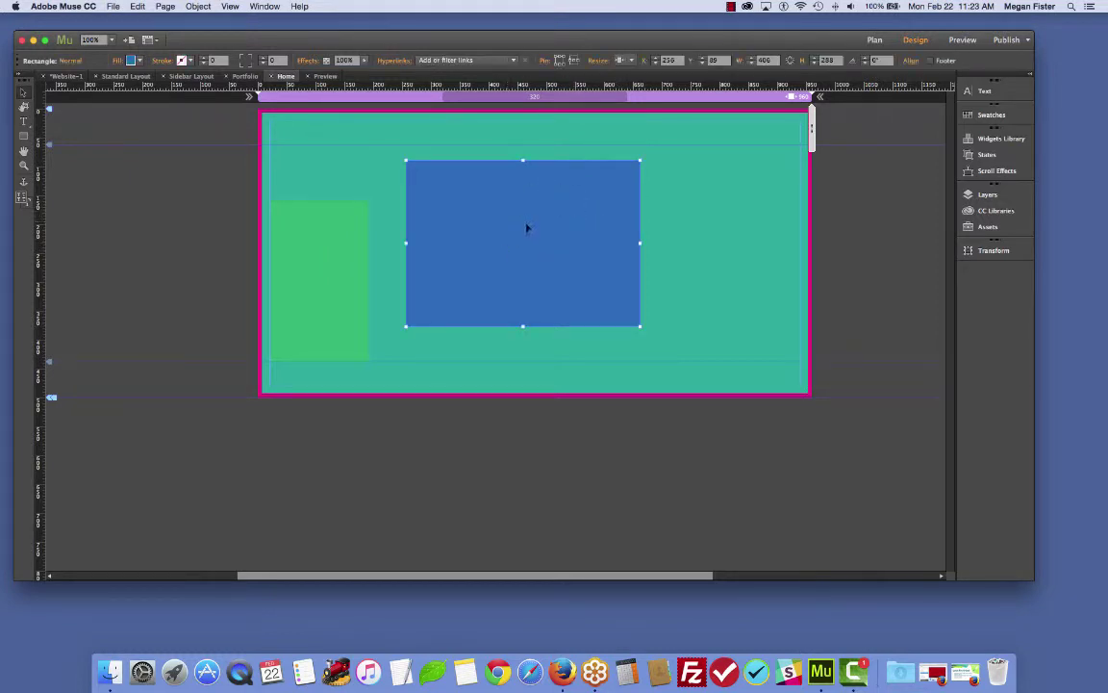
mouse_move(527, 228)
mouse_down()
mouse_move(521, 215)
mouse_move(527, 223)
mouse_up()
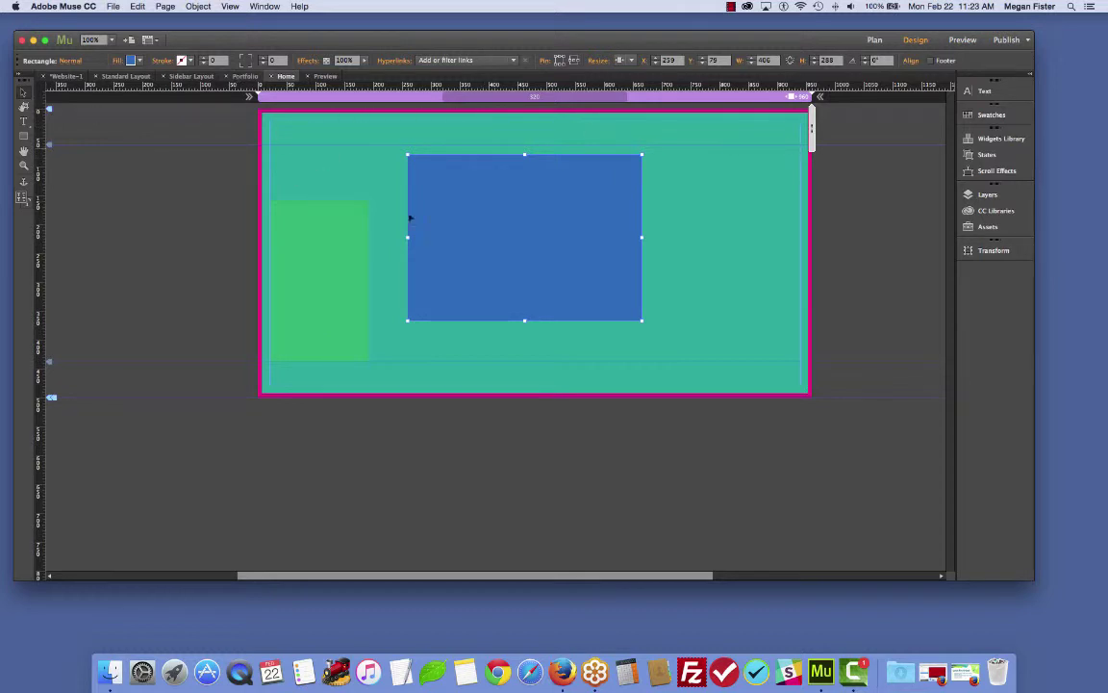
click(757, 178)
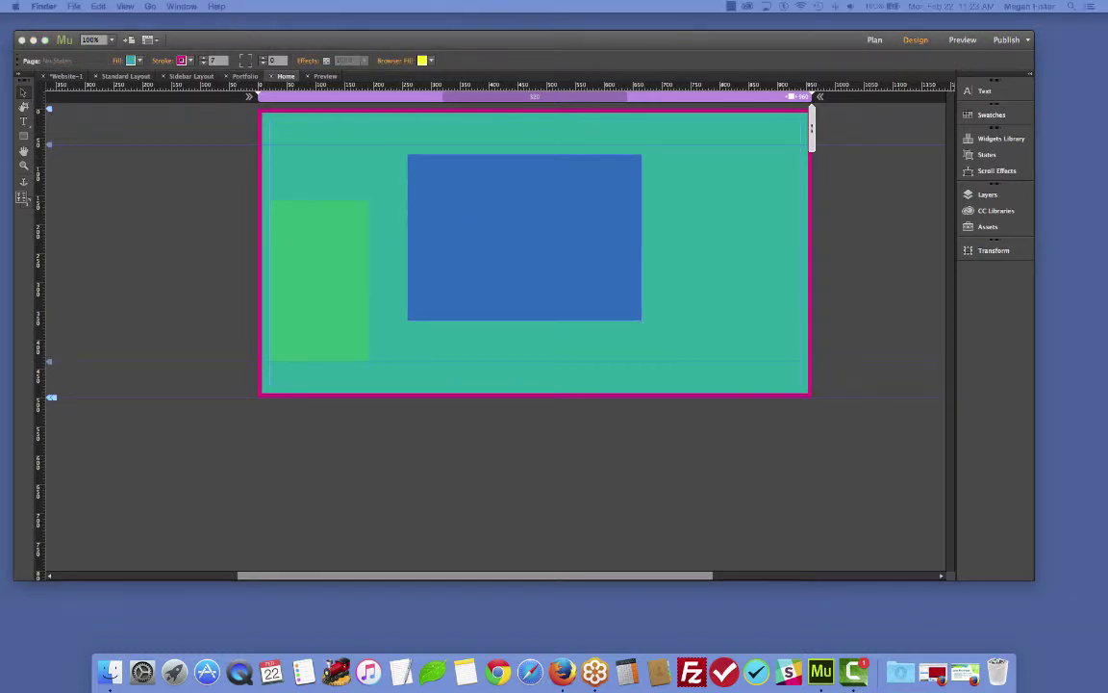
click(280, 136)
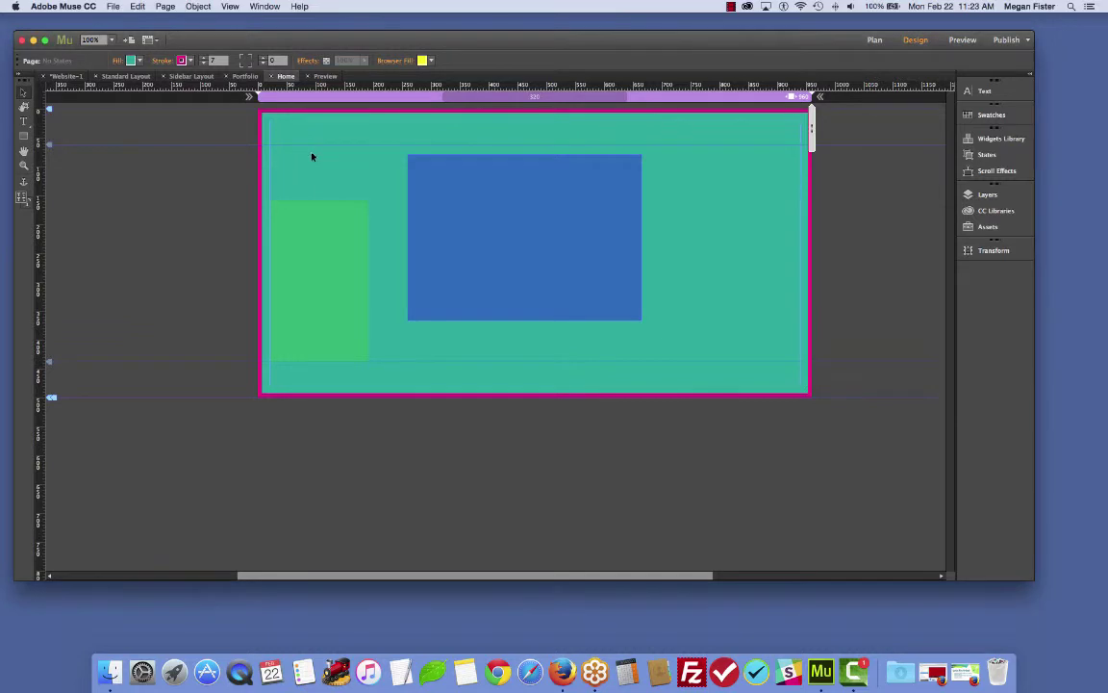
Add symphony.png from the symphony folder as the browser fill image, then preview the page and return to the design view.
click(404, 61)
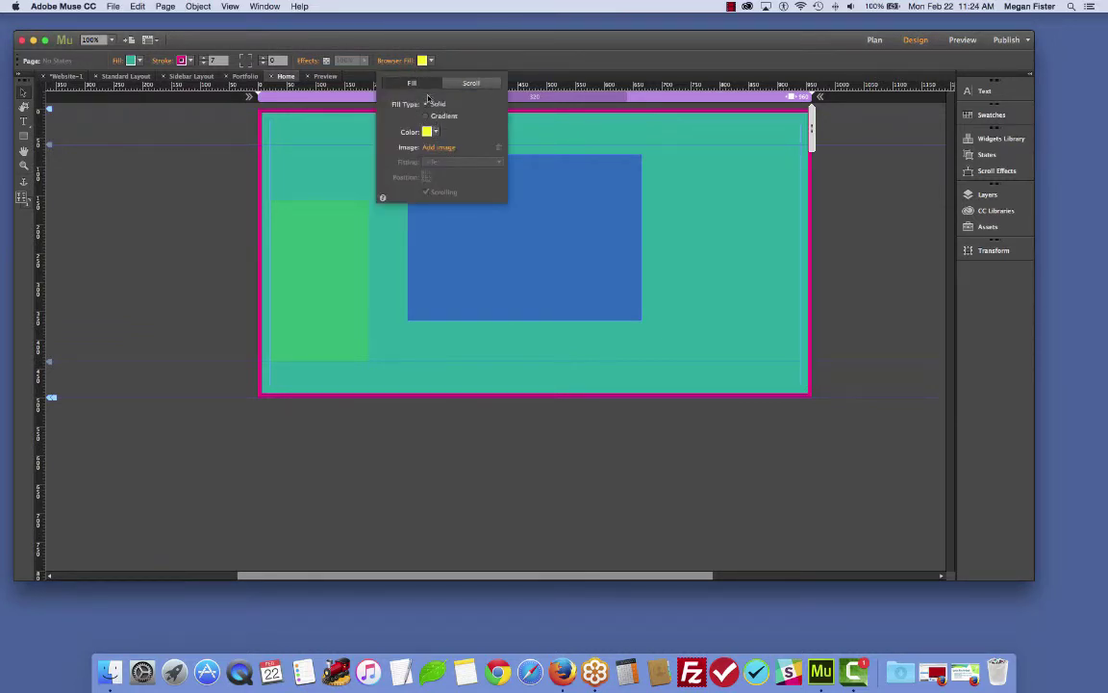
click(436, 148)
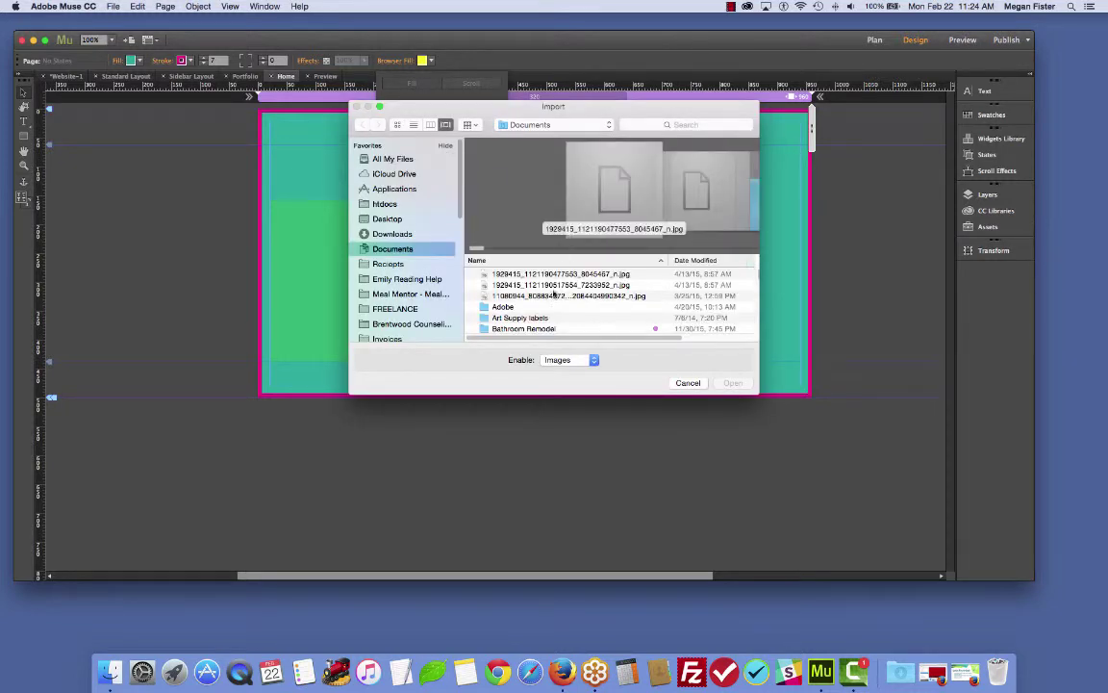
click(396, 175)
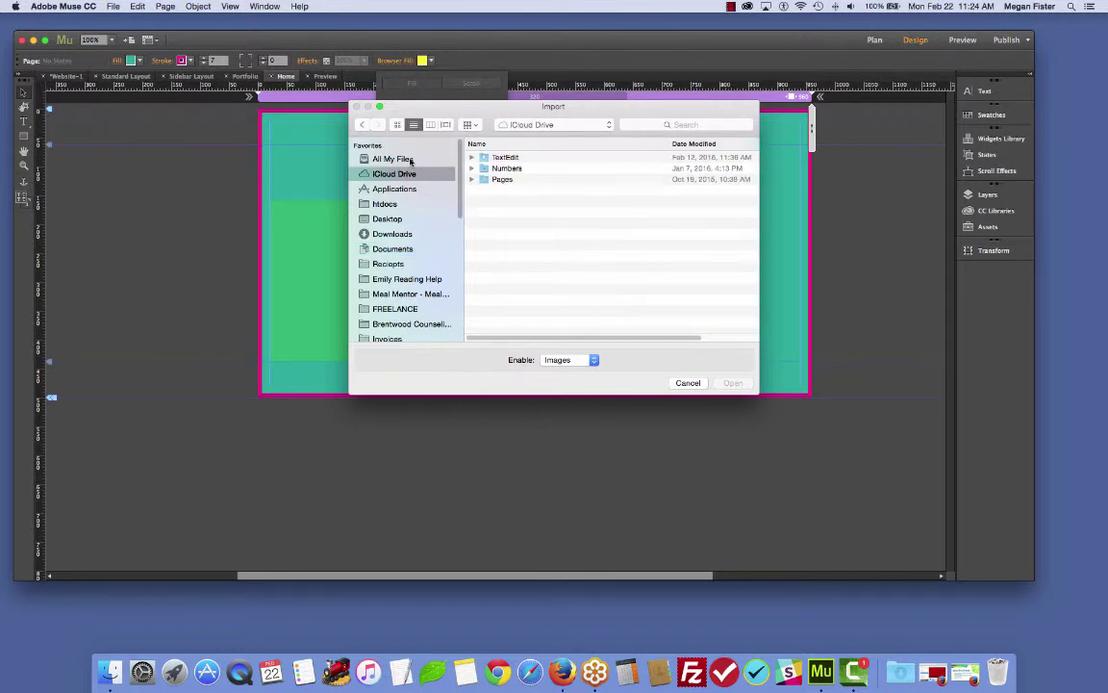
click(411, 160)
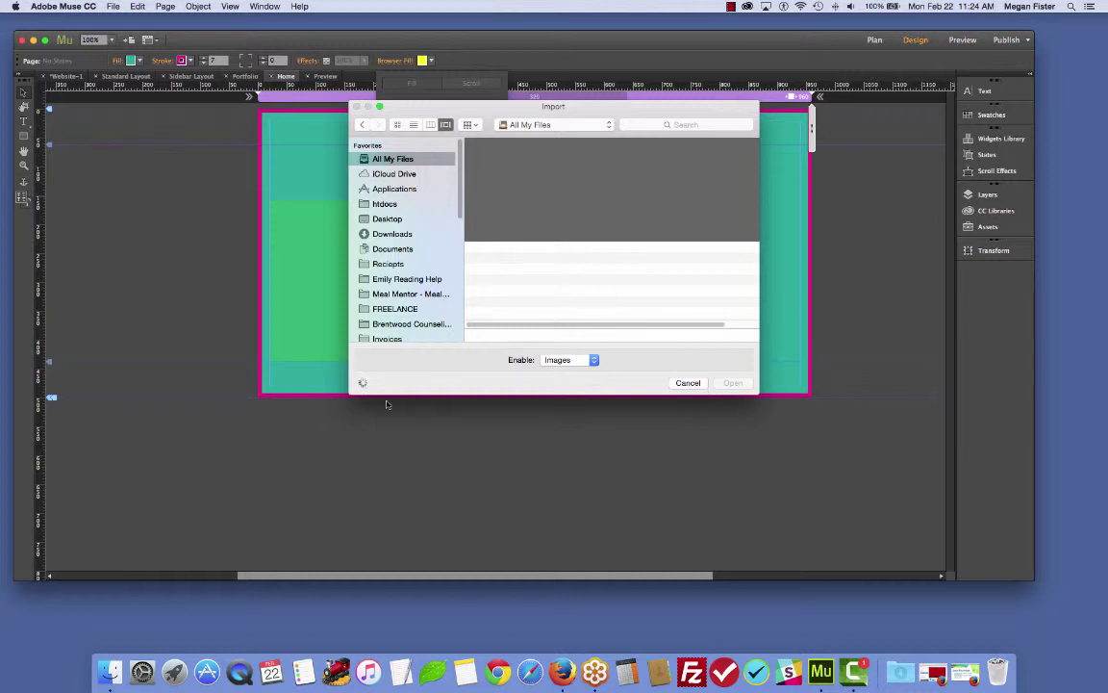
drag(546, 107, 0, 279)
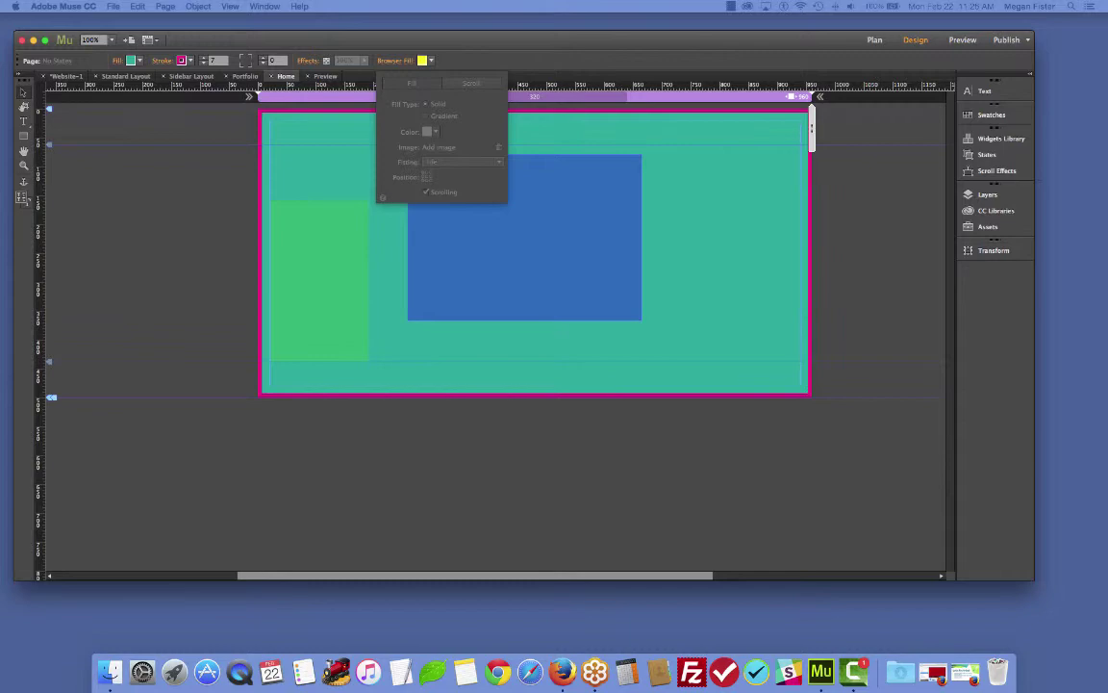
drag(222, 211, 482, 342)
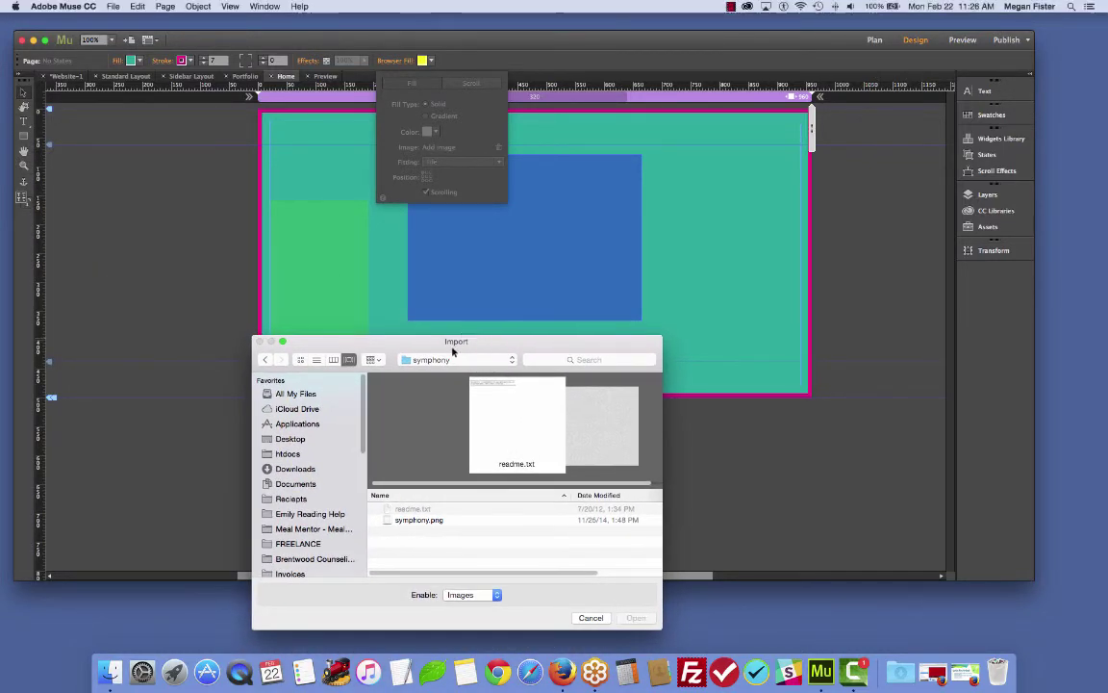
click(427, 520)
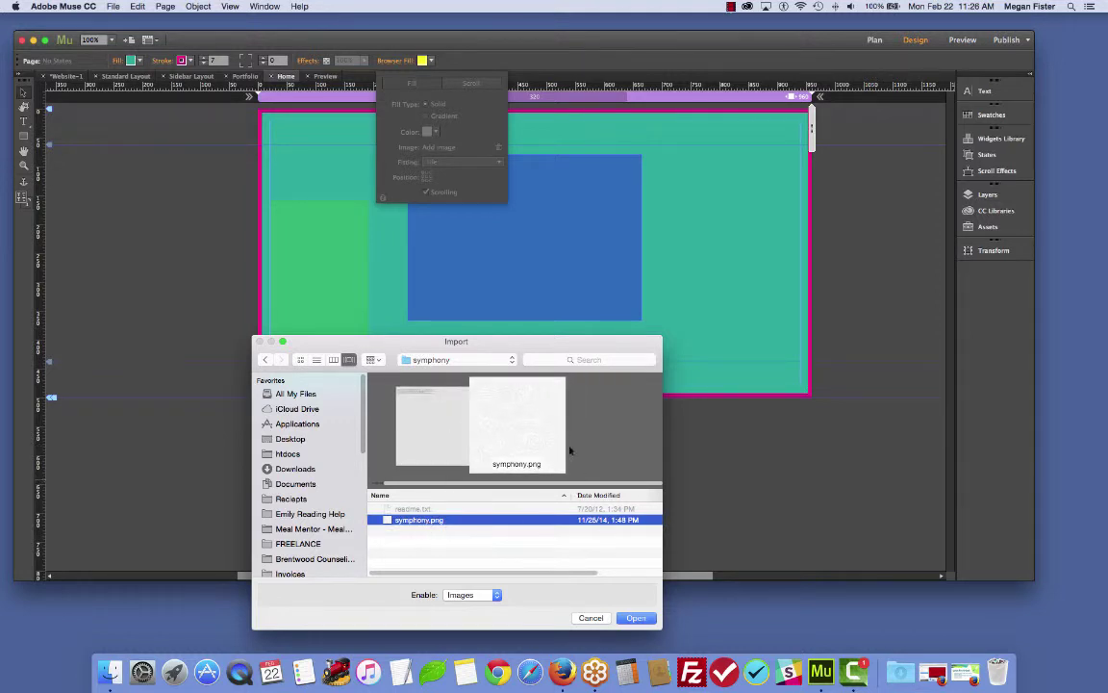
click(640, 617)
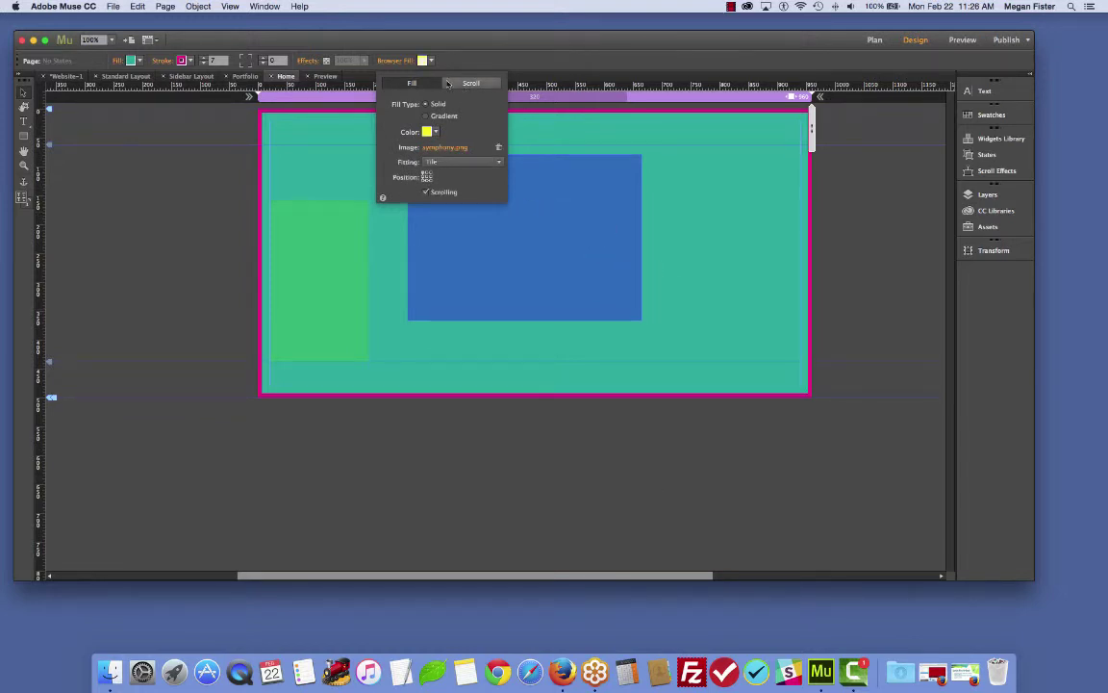
click(394, 60)
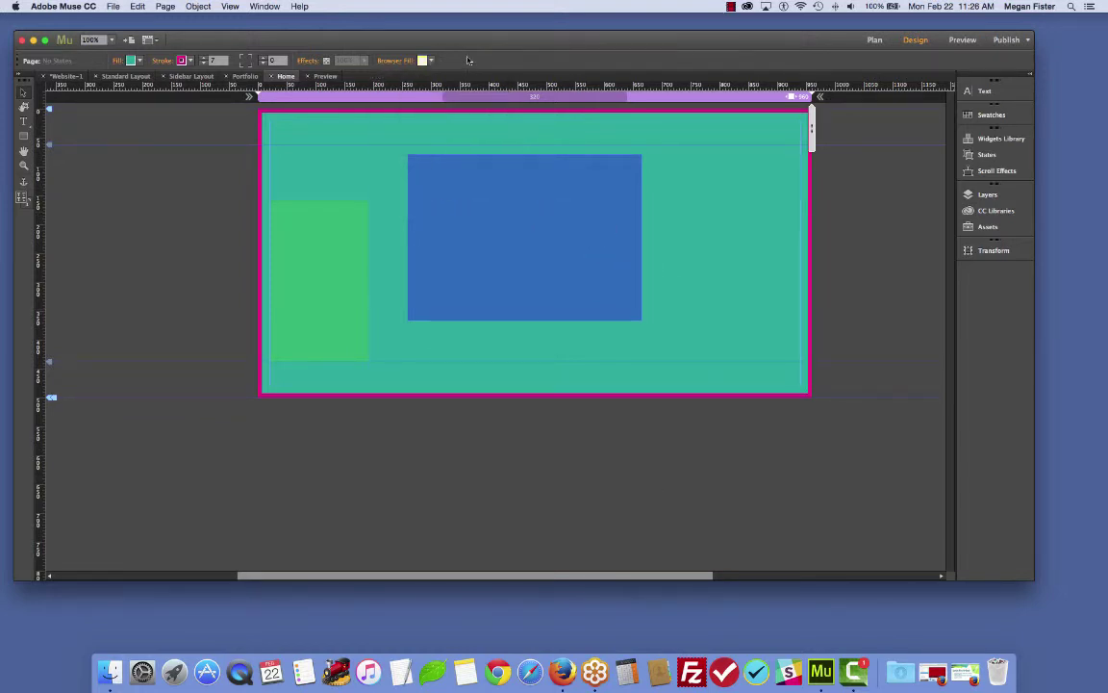
click(960, 40)
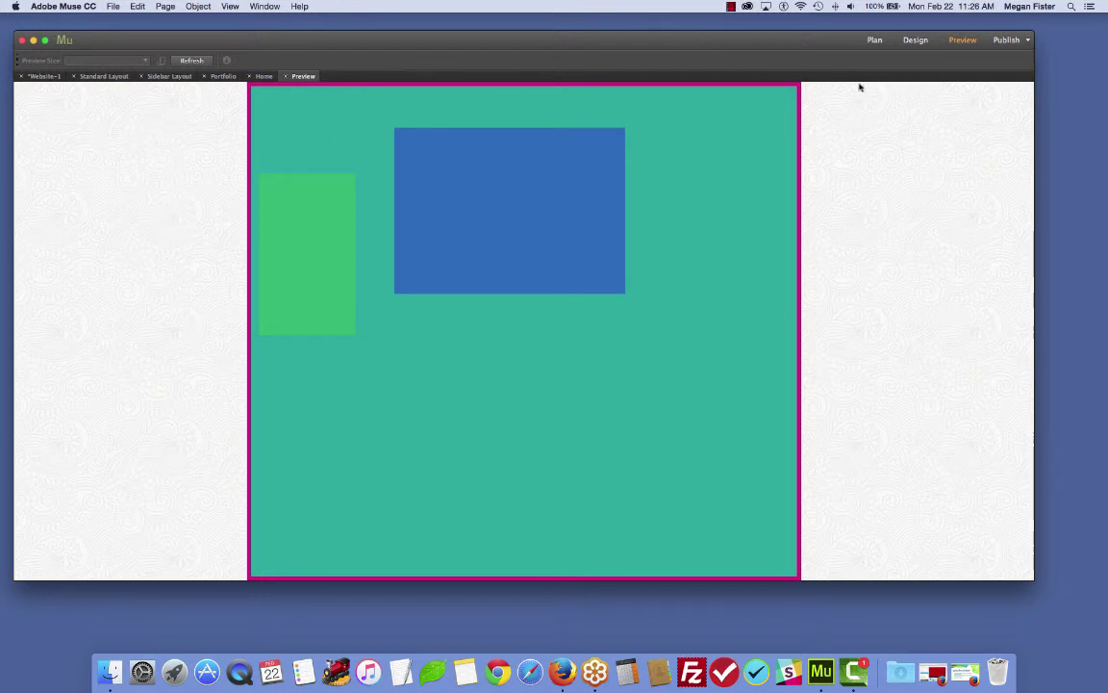
click(915, 40)
Change the browser fill's solid color behind symphony.png to white, keeping the image's fitting at Tile.
click(411, 61)
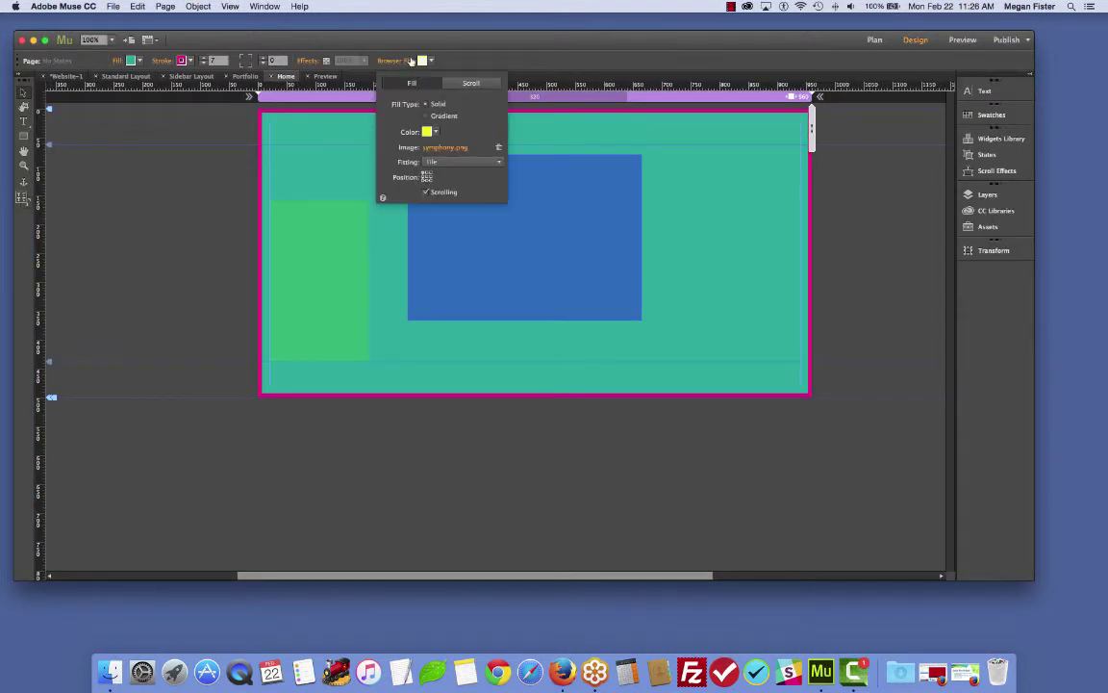
click(438, 162)
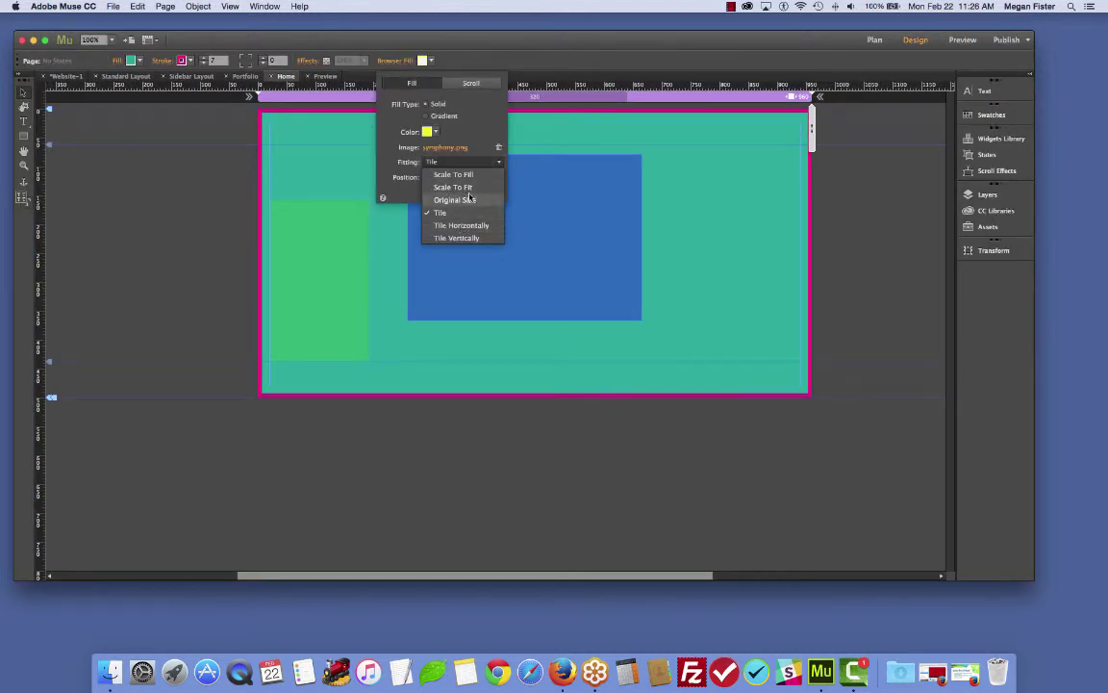
click(470, 162)
click(429, 131)
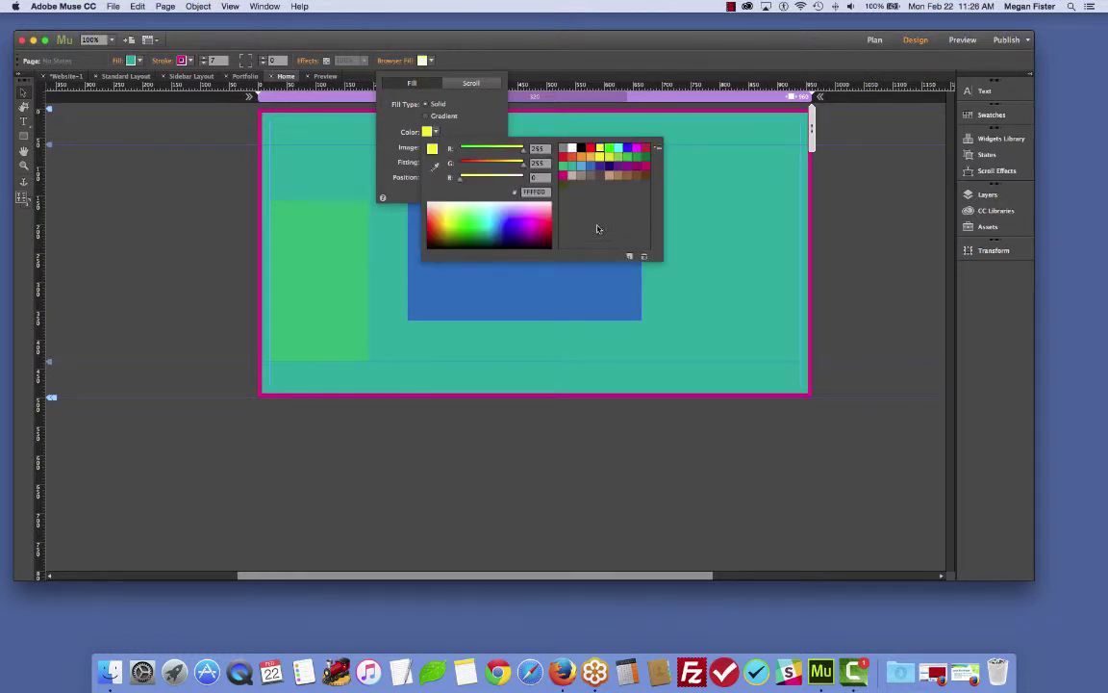
click(568, 147)
click(431, 106)
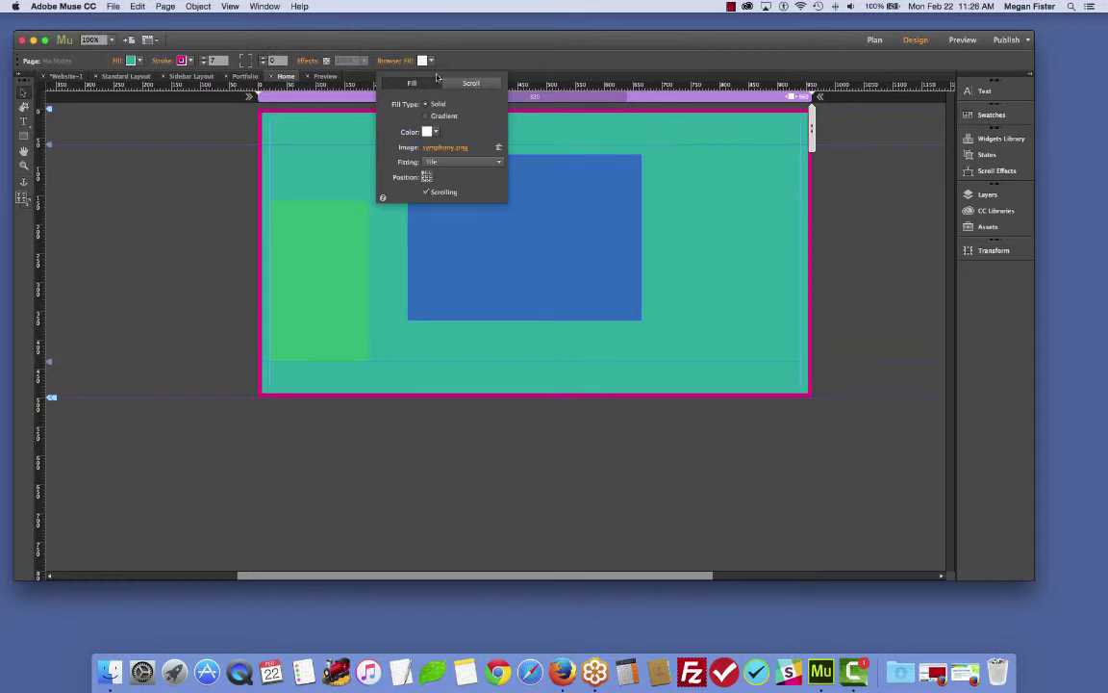
click(205, 207)
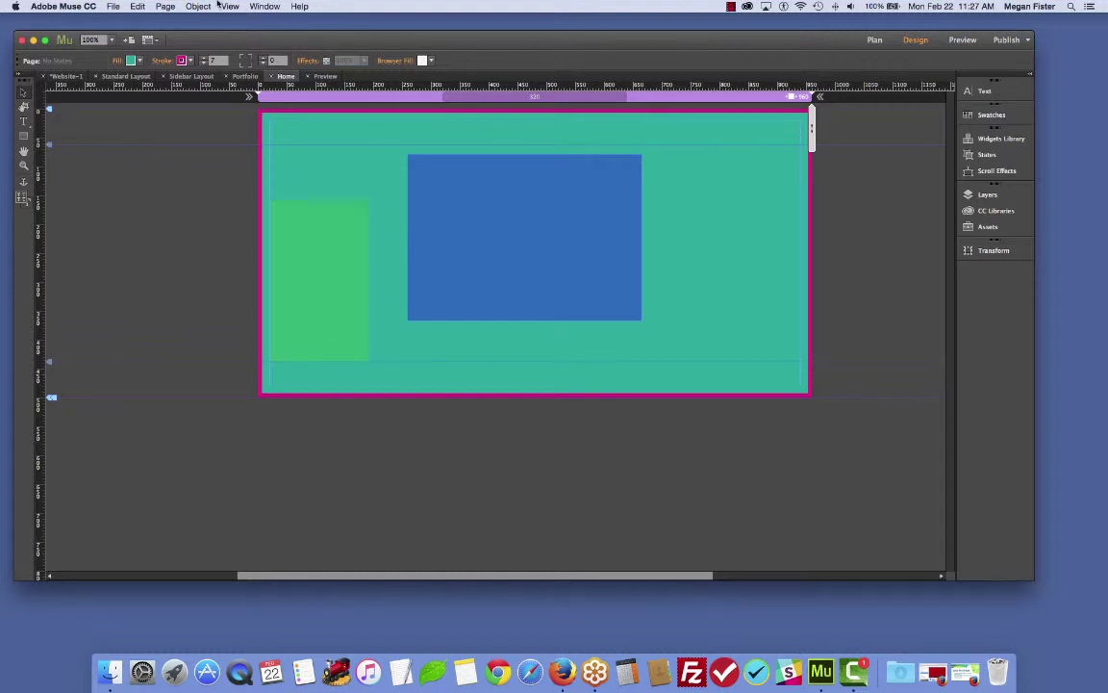
Return to the site plan and open the Standard Layout master at 75% zoom.
click(873, 41)
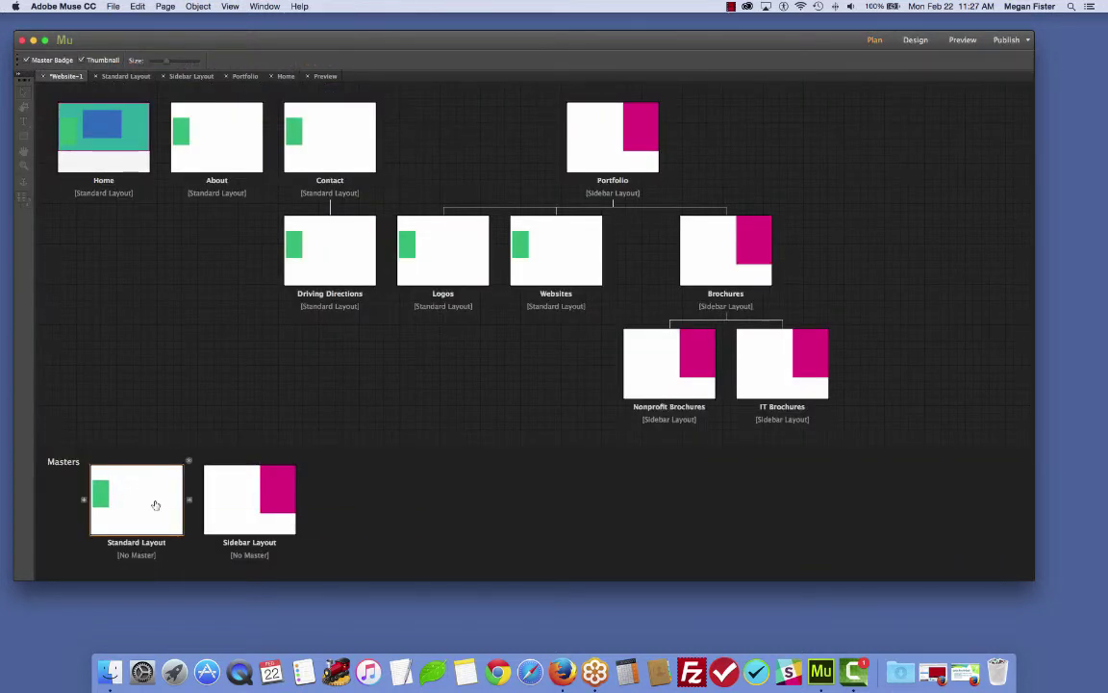
double_click(155, 504)
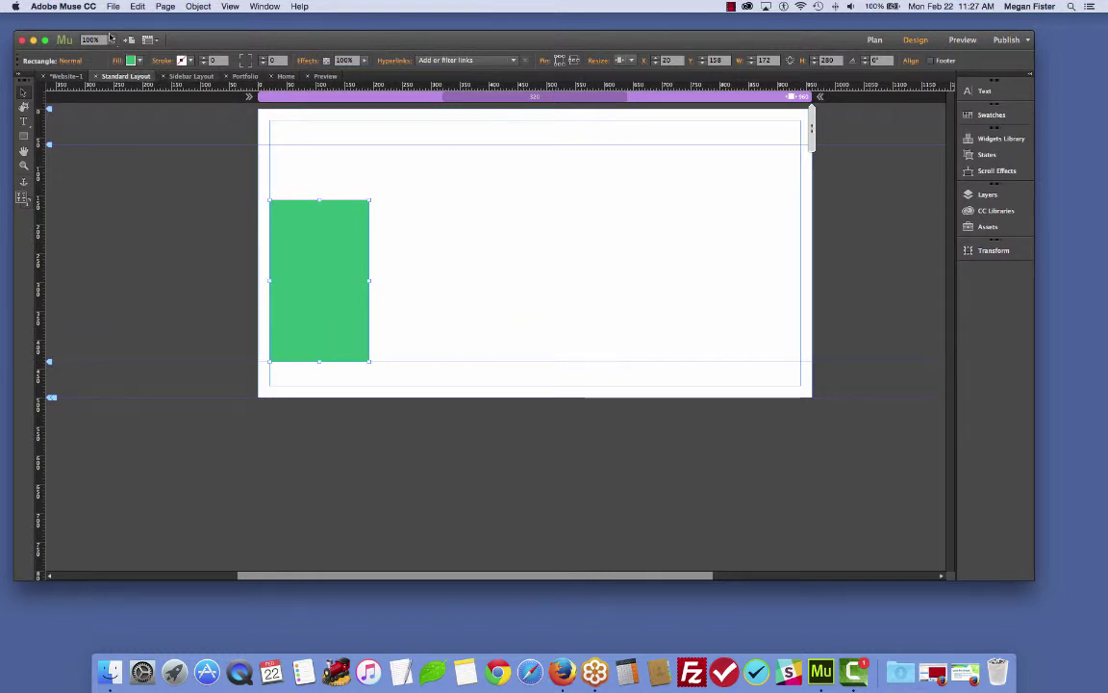
click(111, 39)
click(123, 69)
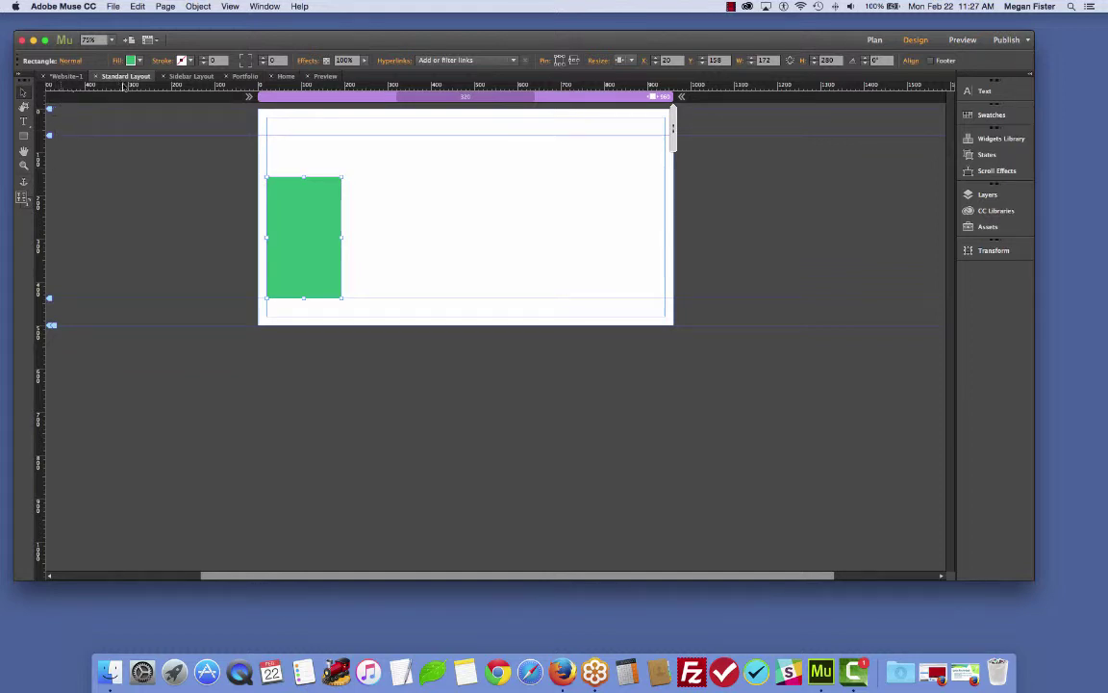
Lower the top-of-page guide on the Standard Layout master to leave space above the page, then preview it and return to the design view.
drag(174, 86, 192, 177)
drag(340, 176, 371, 73)
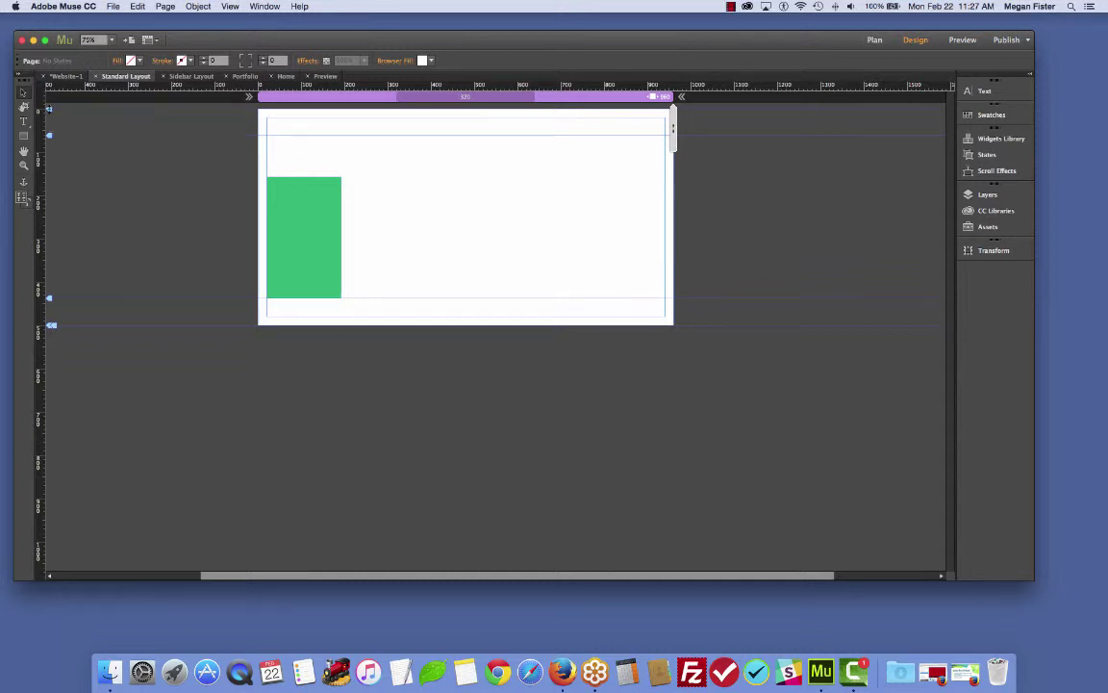
drag(49, 112, 53, 145)
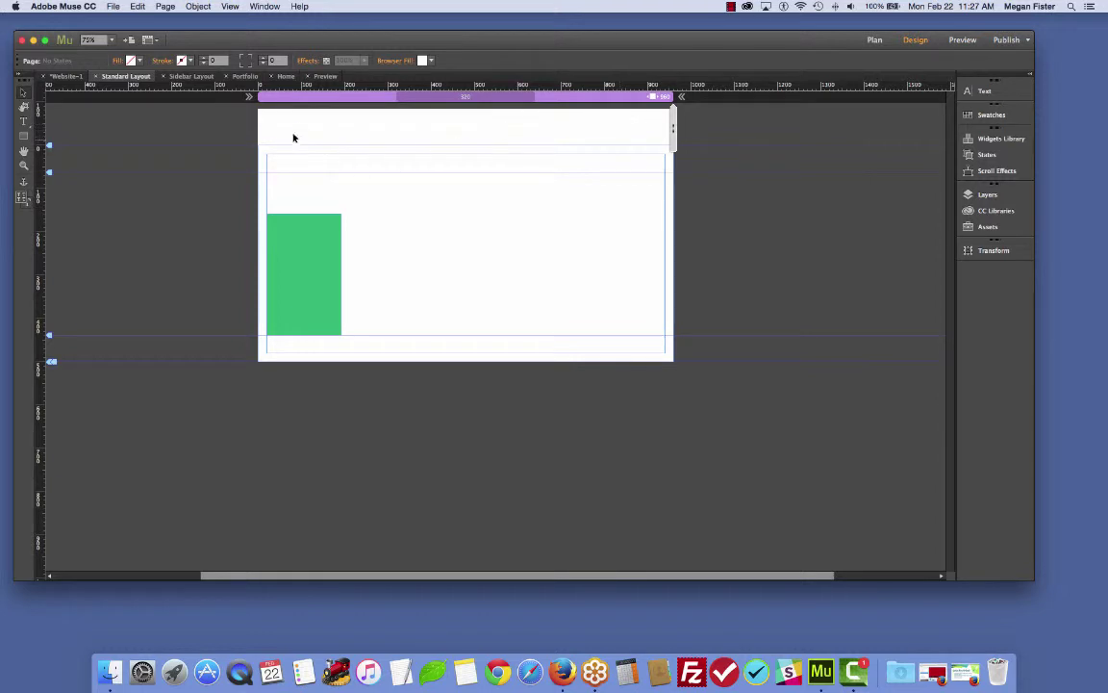
click(962, 39)
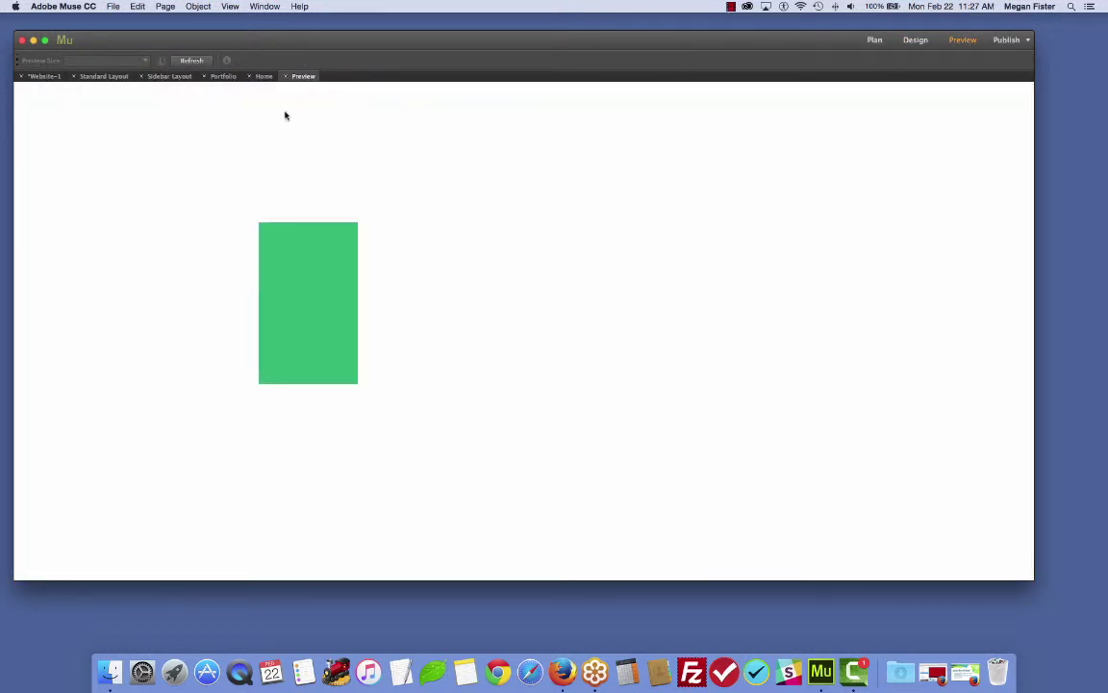
click(915, 39)
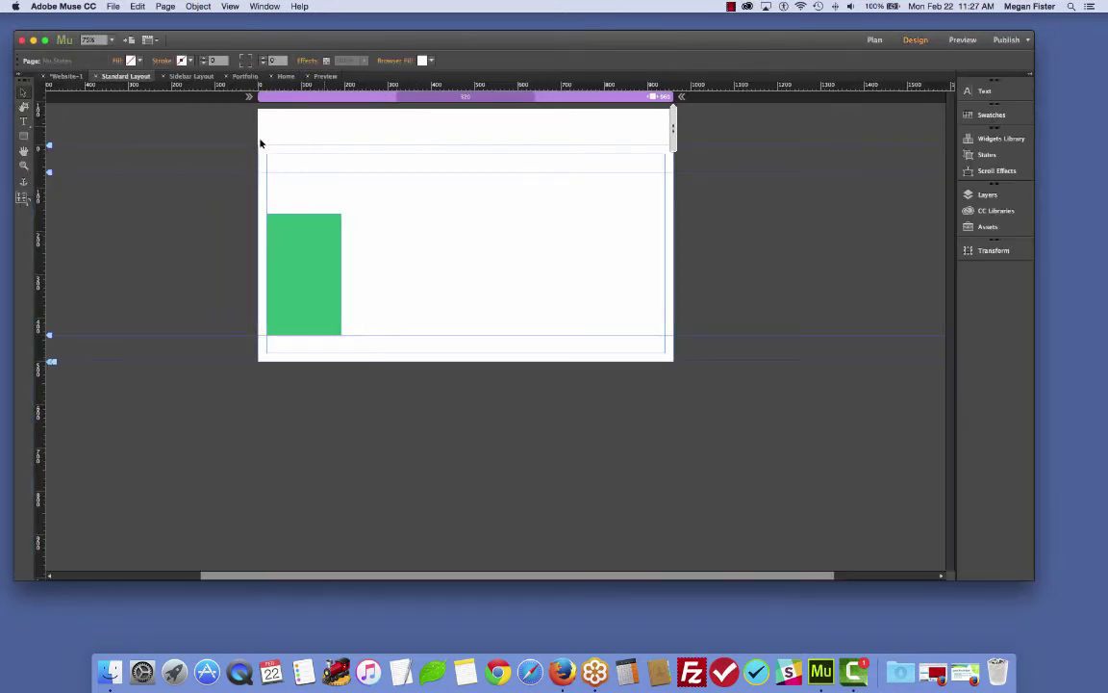
Draw a 920 × 138 rectangle across the column width directly above the green rectangle and fill it with light green C3FFB0.
click(24, 136)
drag(266, 154, 666, 213)
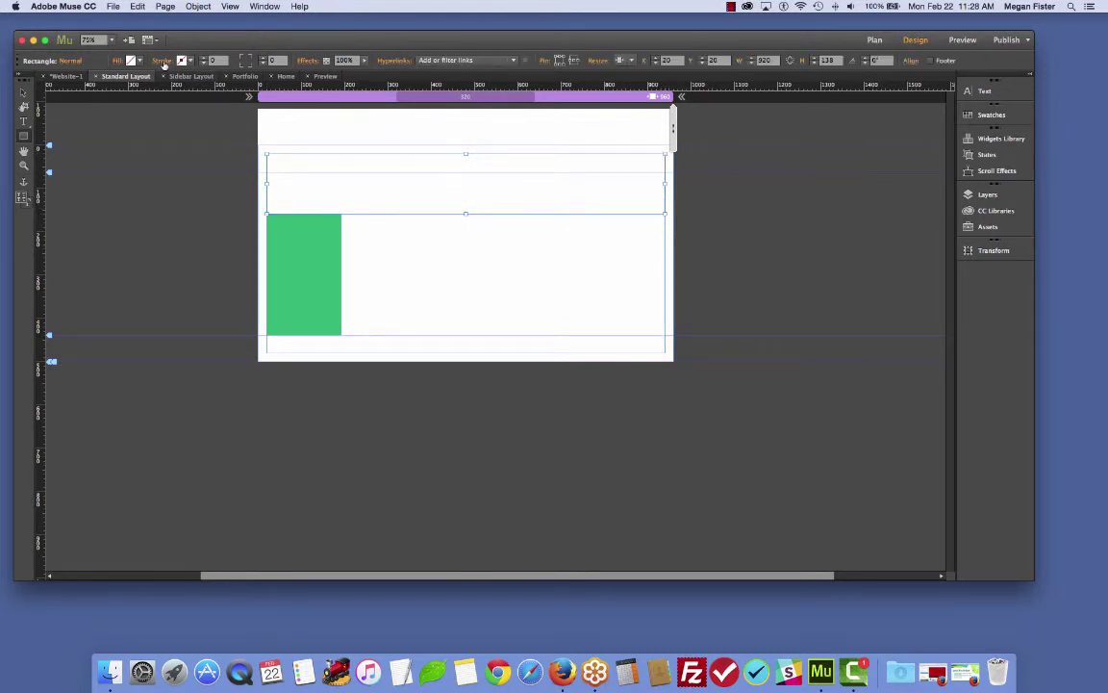
click(140, 61)
click(173, 133)
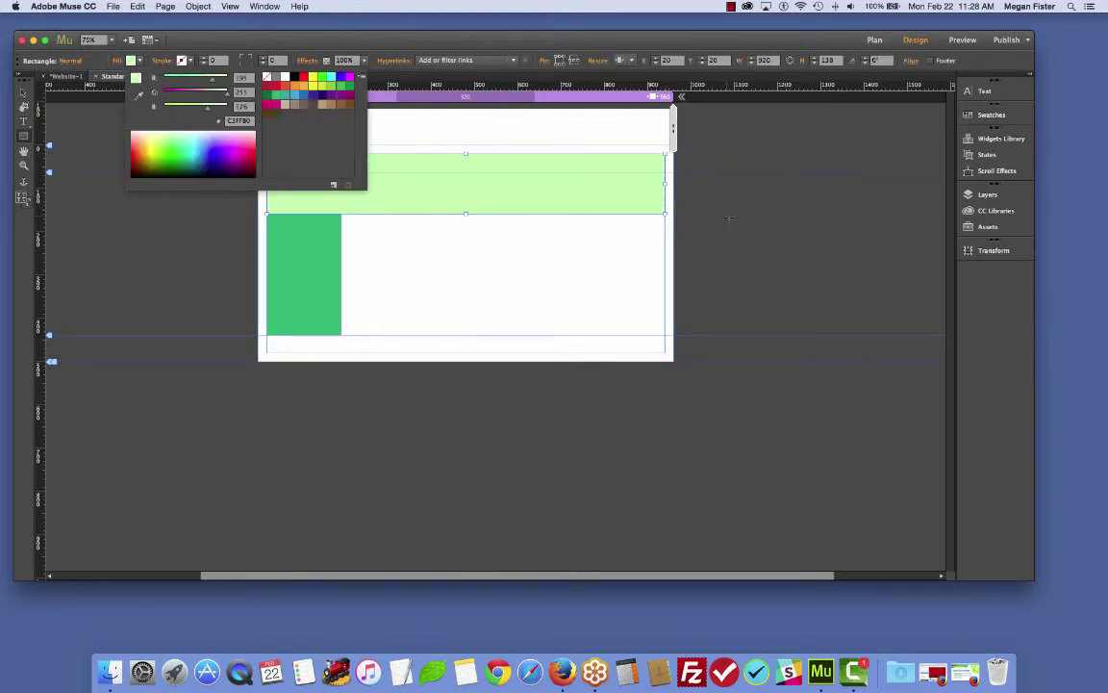
key(Escape)
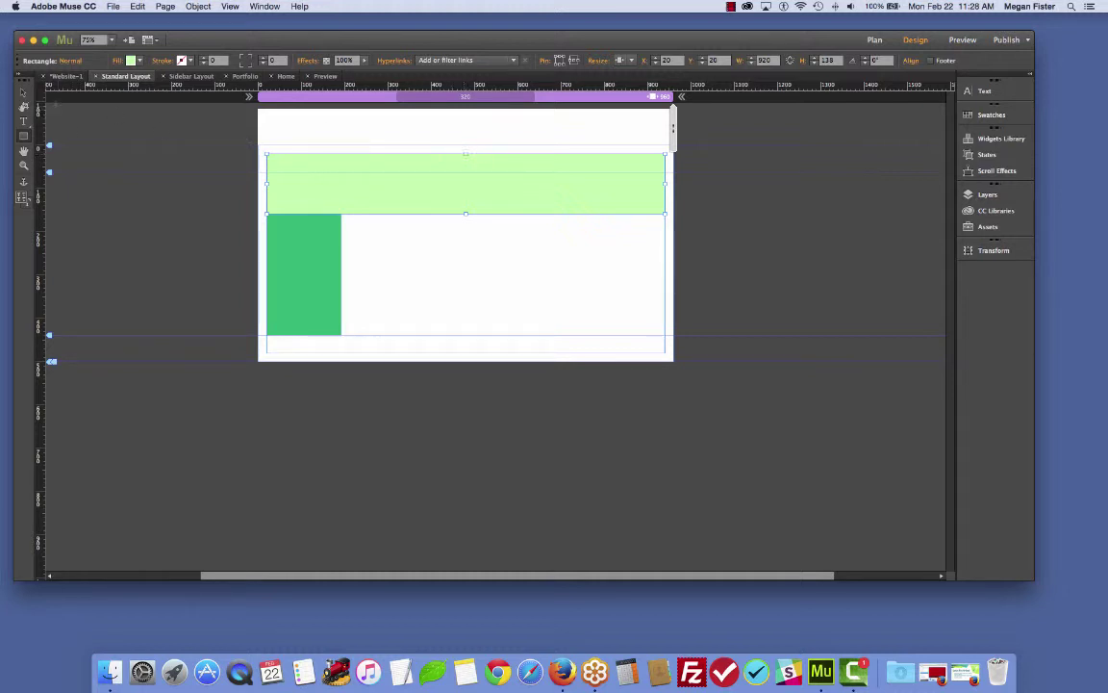
Extend the light green rectangle upward to the top-of-page guide, then preview the page and return to the design view.
key(v)
drag(466, 150, 465, 145)
click(789, 134)
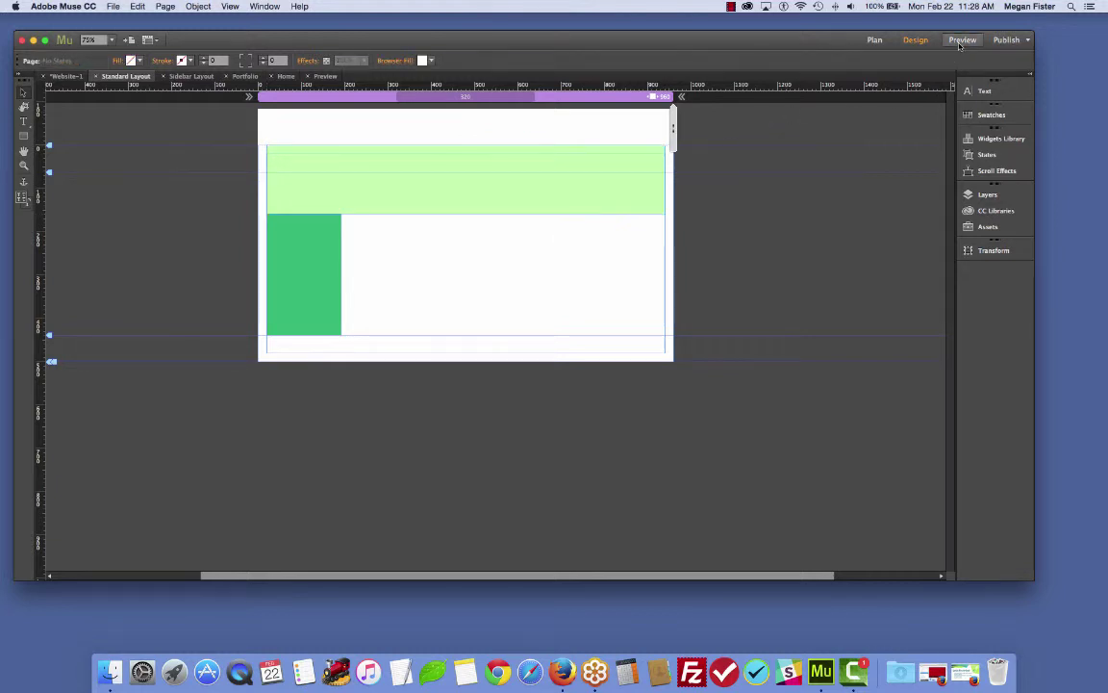
click(962, 39)
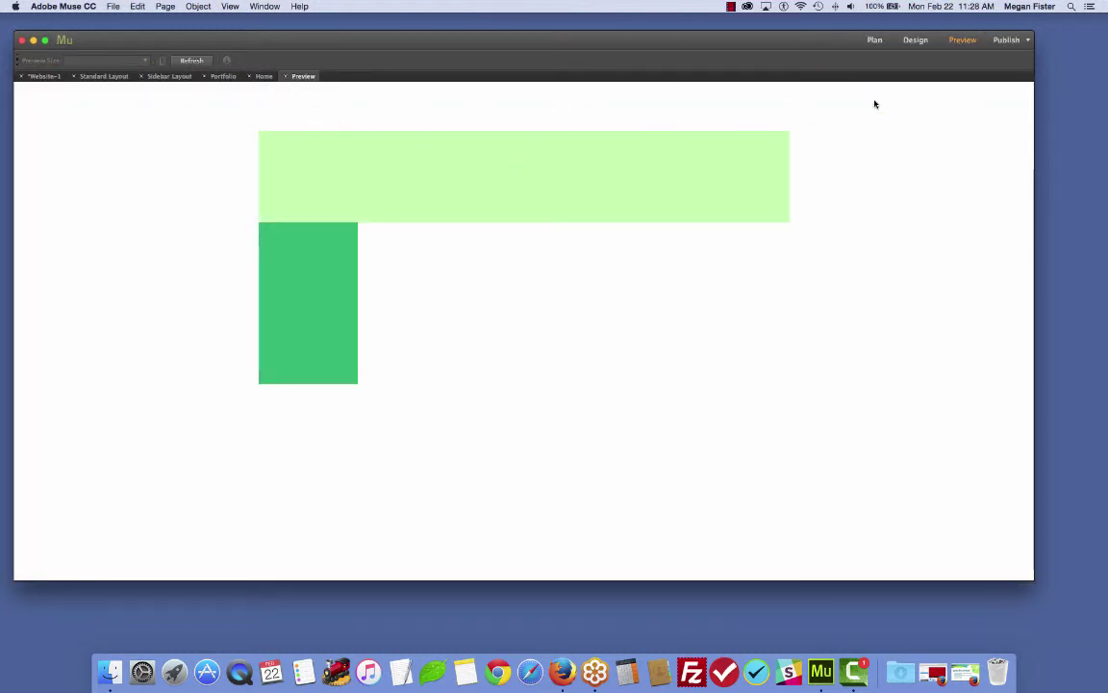
click(915, 39)
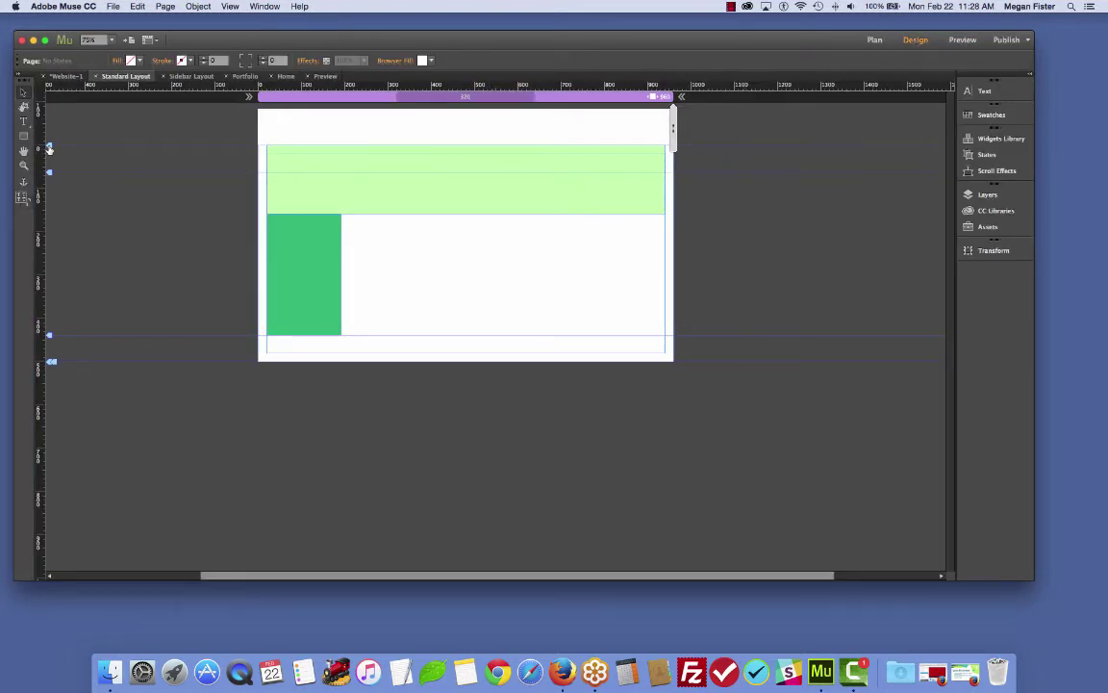
Raise the top-of-page guide to remove the space above the page, then check the preview and return to the design view.
drag(48, 144, 49, 96)
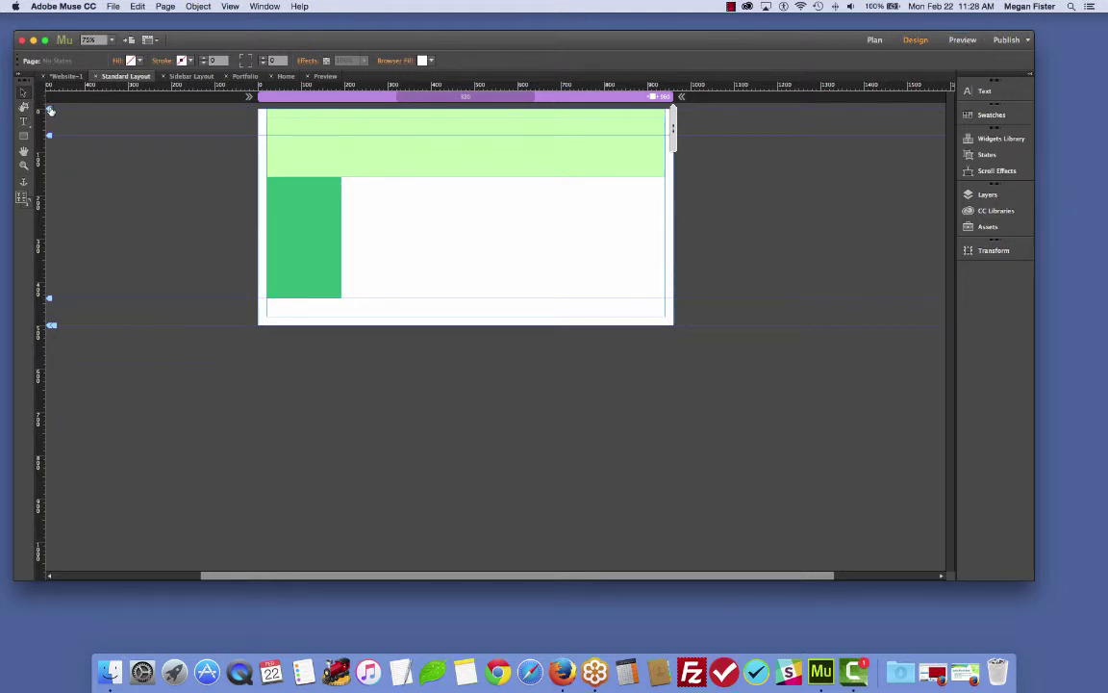
click(963, 39)
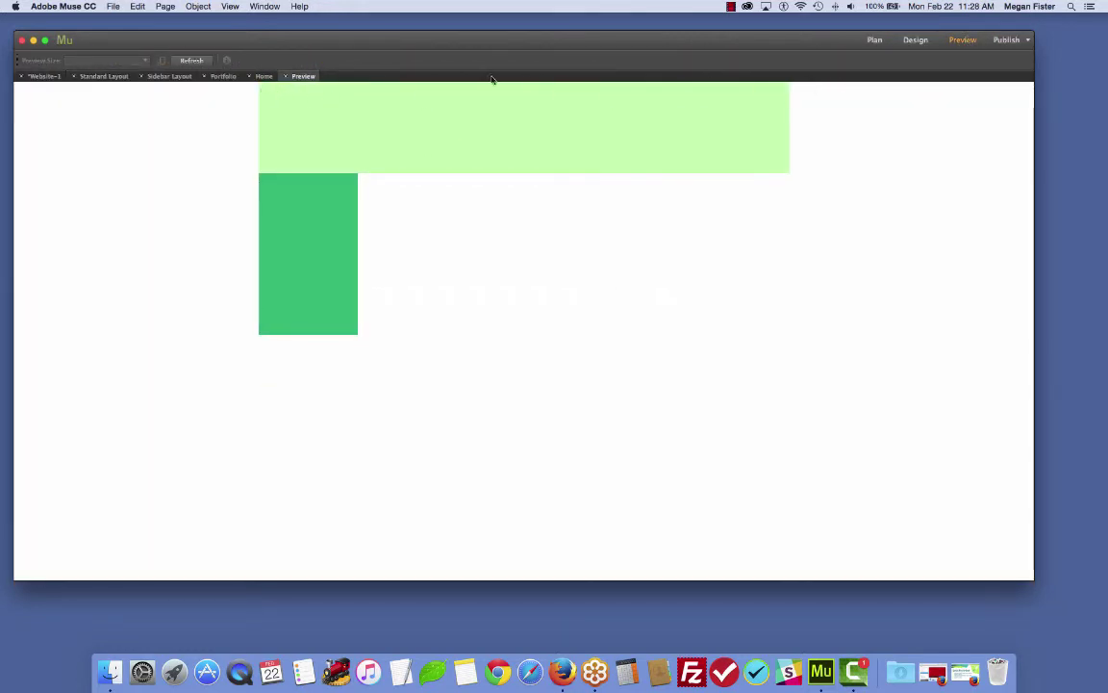
click(915, 40)
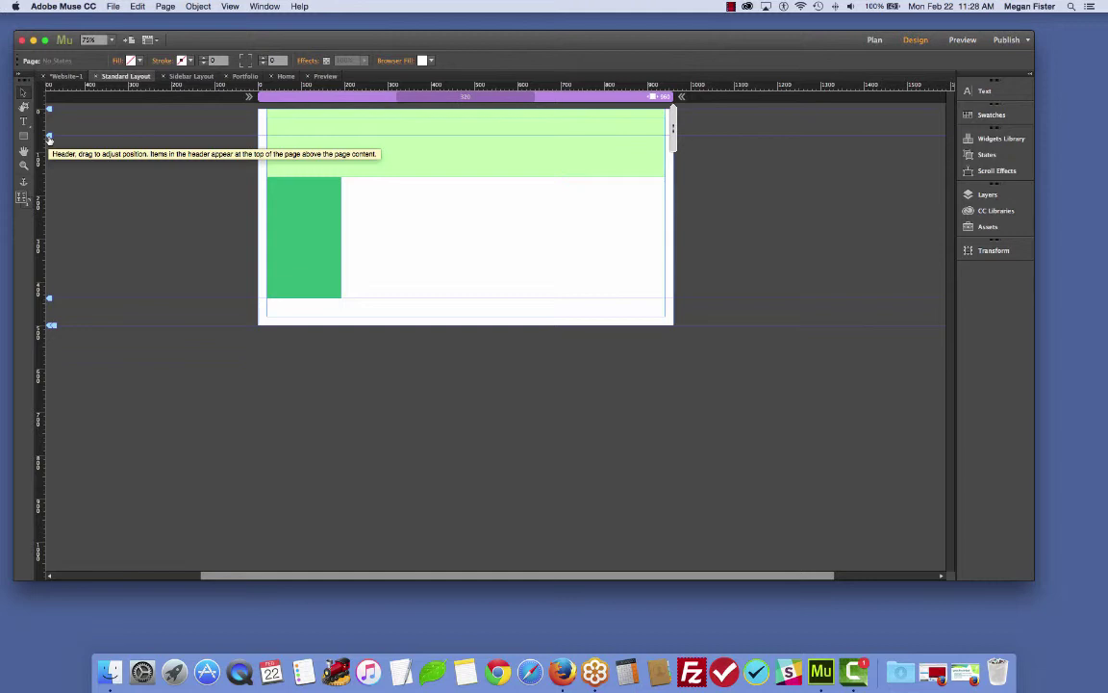
click(961, 40)
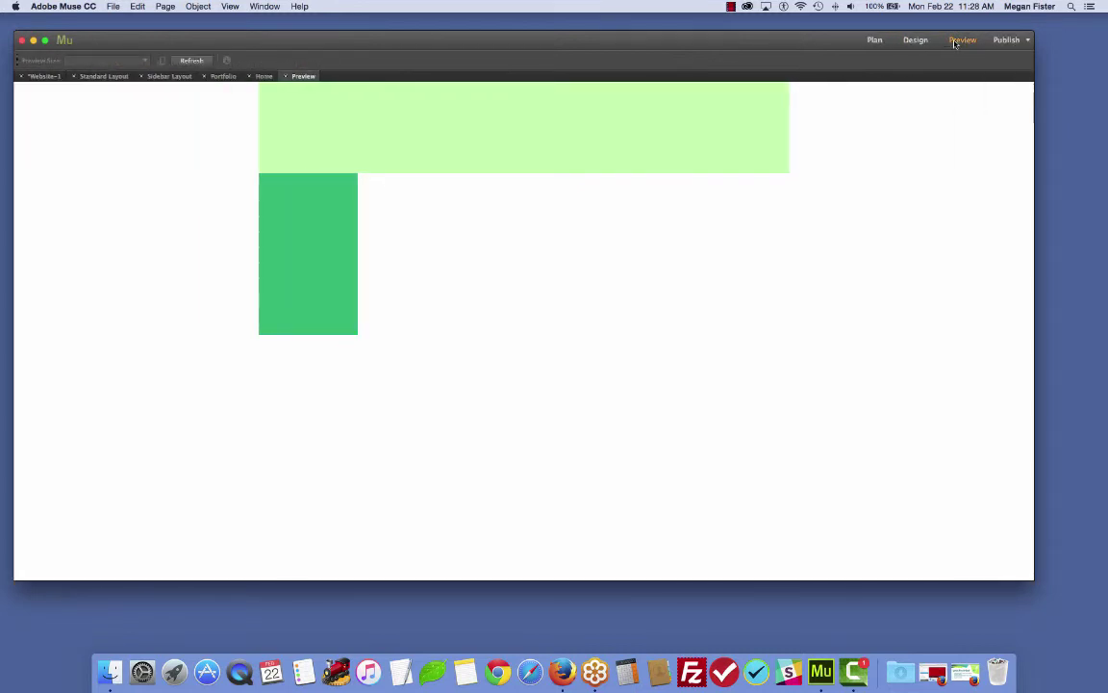
click(916, 43)
click(962, 40)
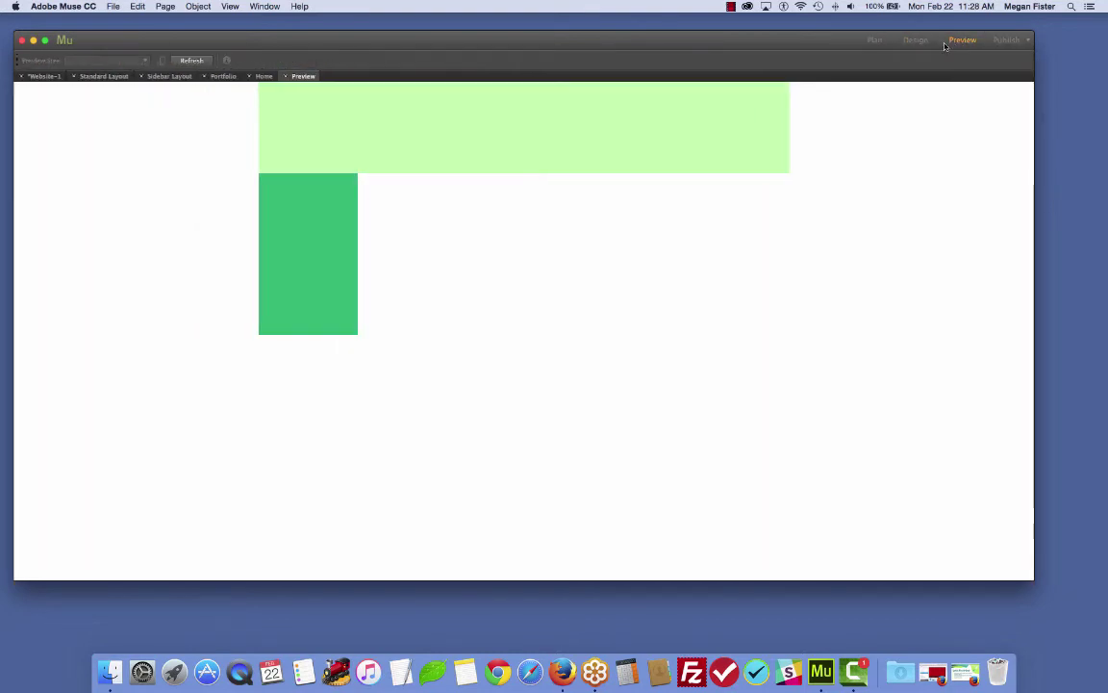
click(920, 43)
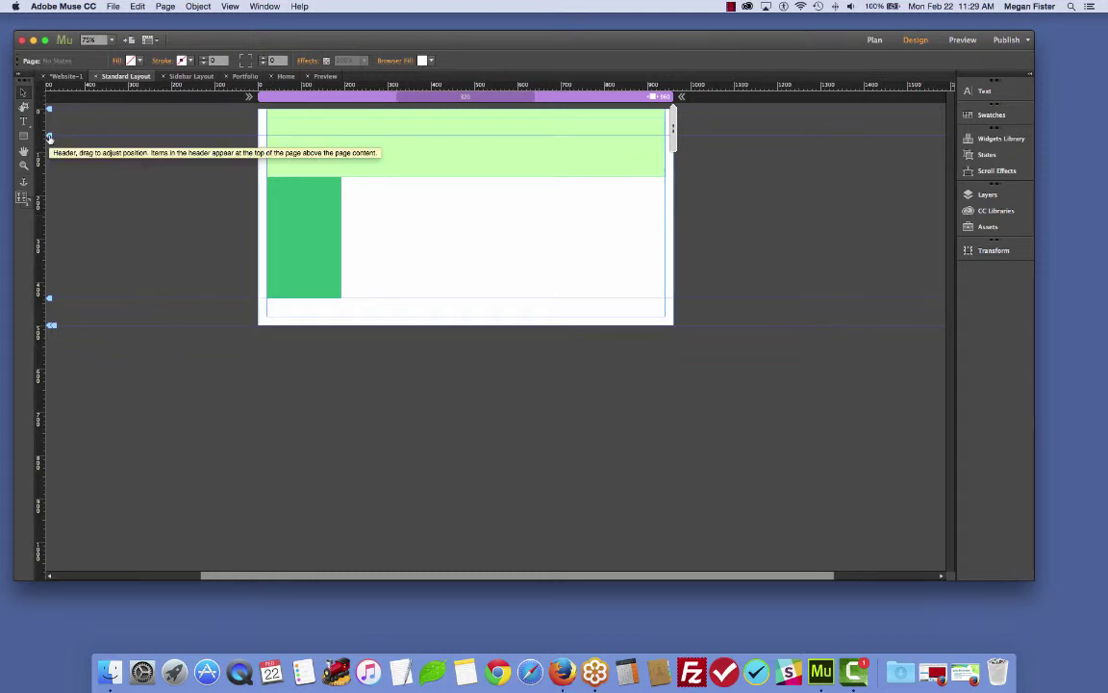
Lower the header guide to the bottom edge of the light green rectangle, then preview the page and return to the design view.
drag(49, 138, 64, 180)
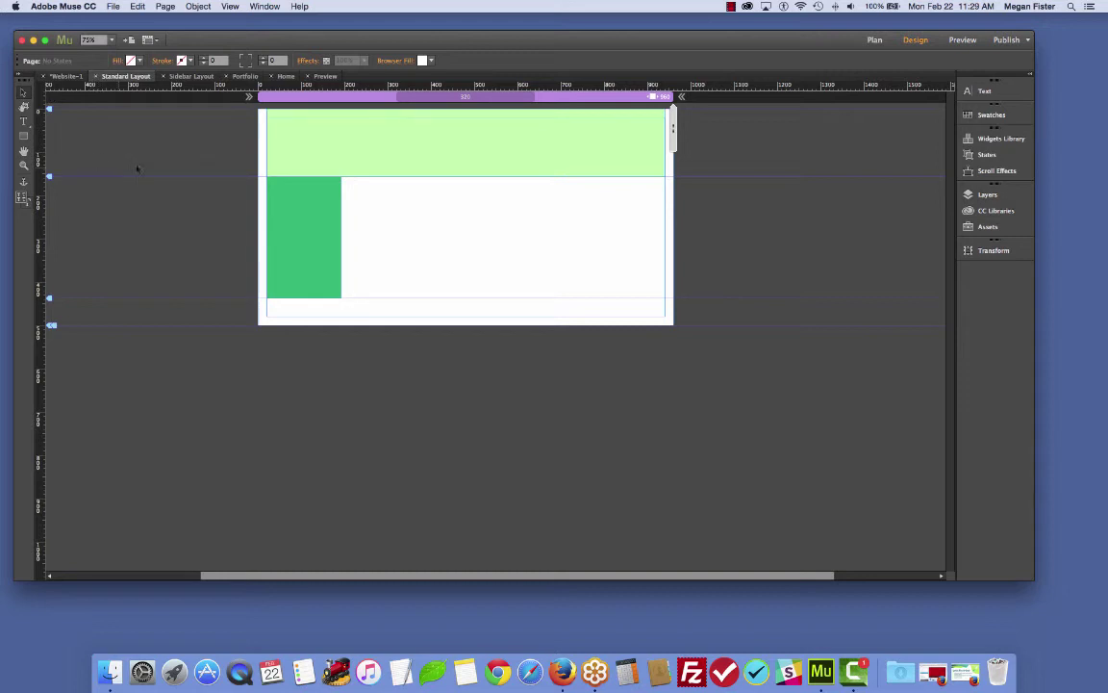
click(541, 132)
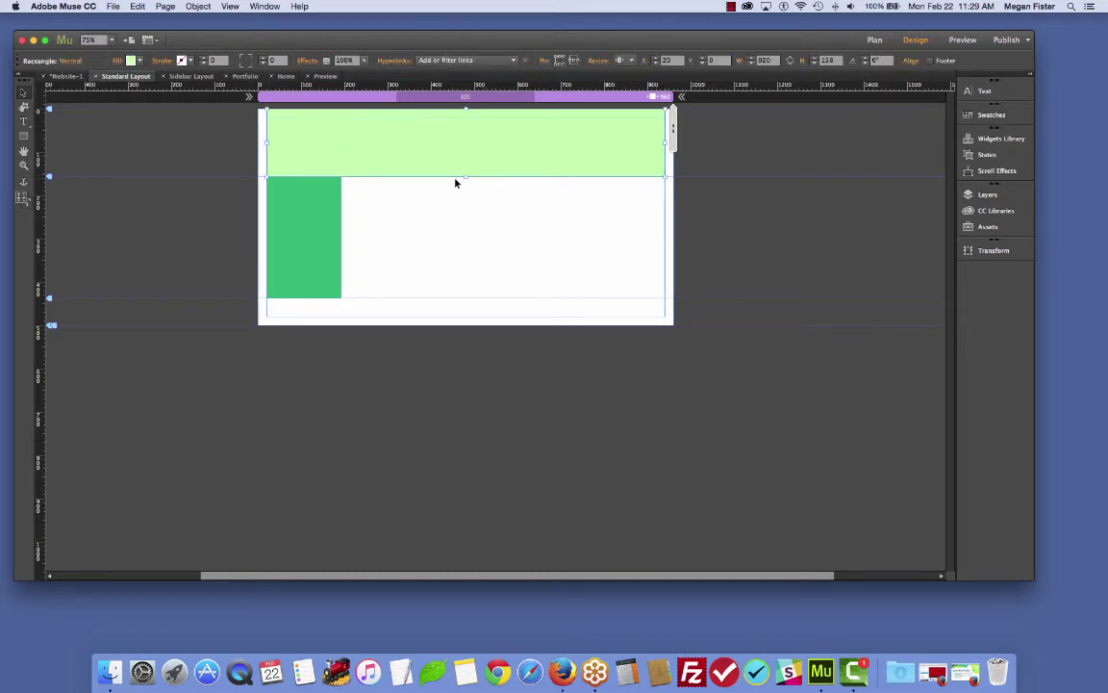
click(116, 231)
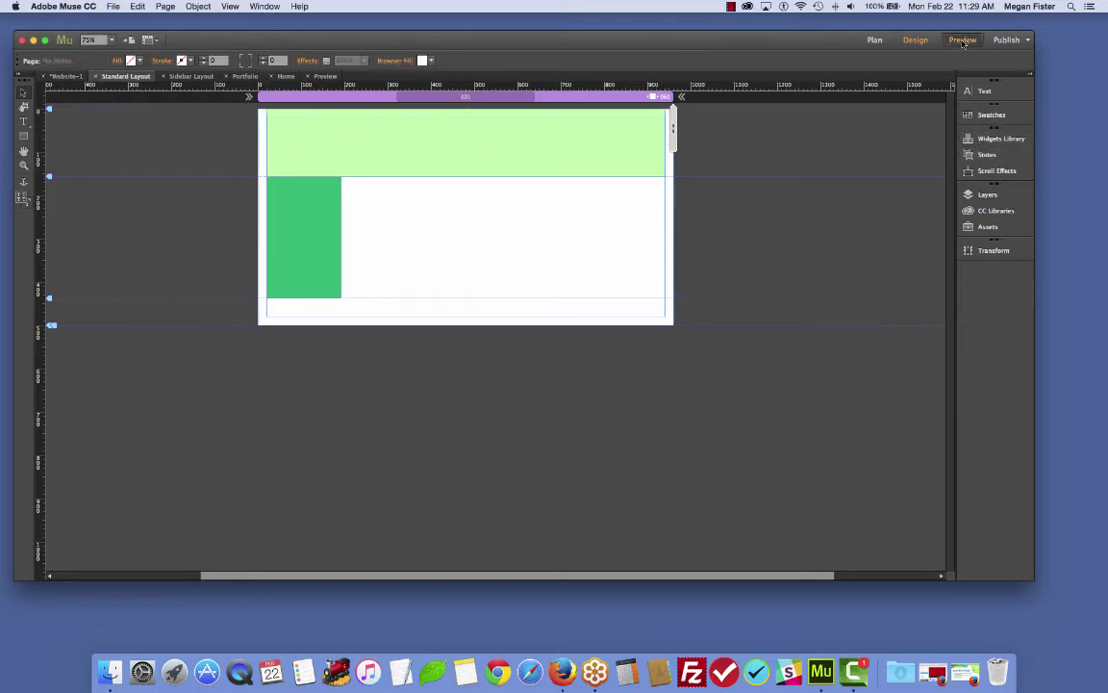
click(962, 40)
click(915, 40)
Draw a 920 × 42 rectangle across the column width just below the footer guide and fill it with blue.
click(25, 122)
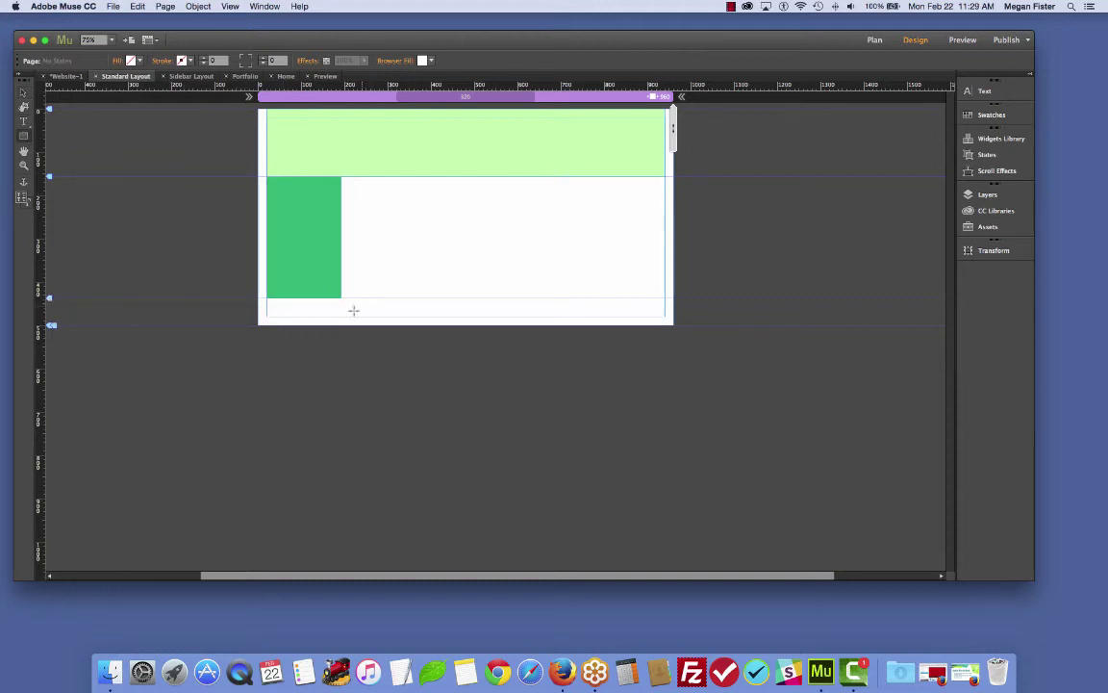
drag(267, 299, 665, 316)
click(137, 61)
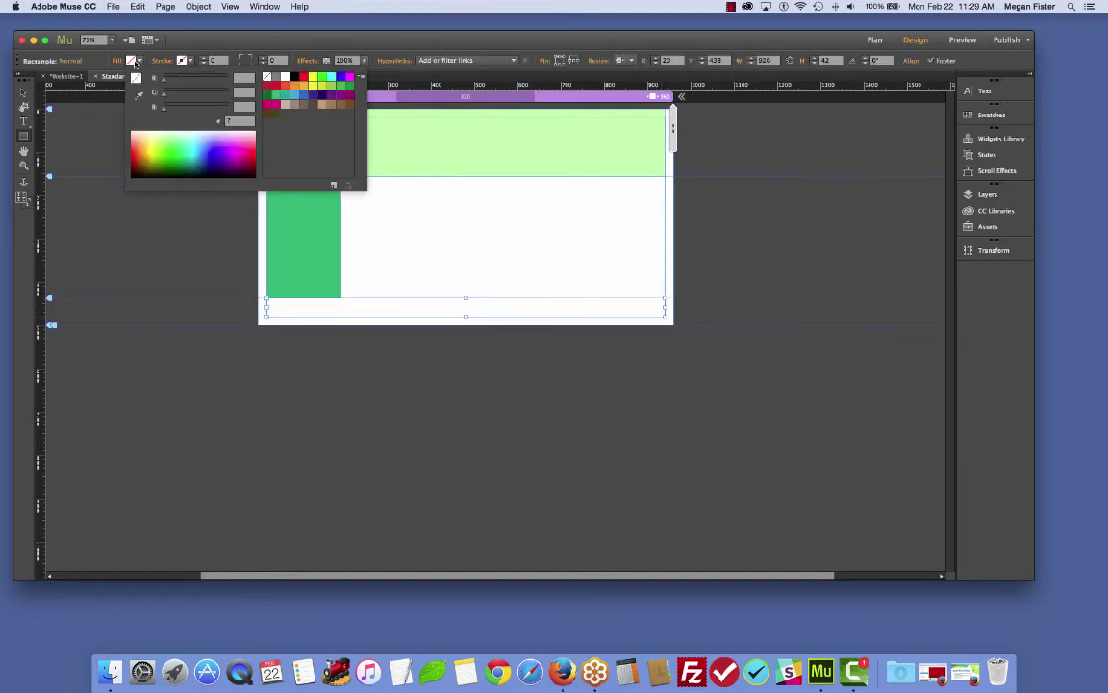
click(202, 154)
click(239, 295)
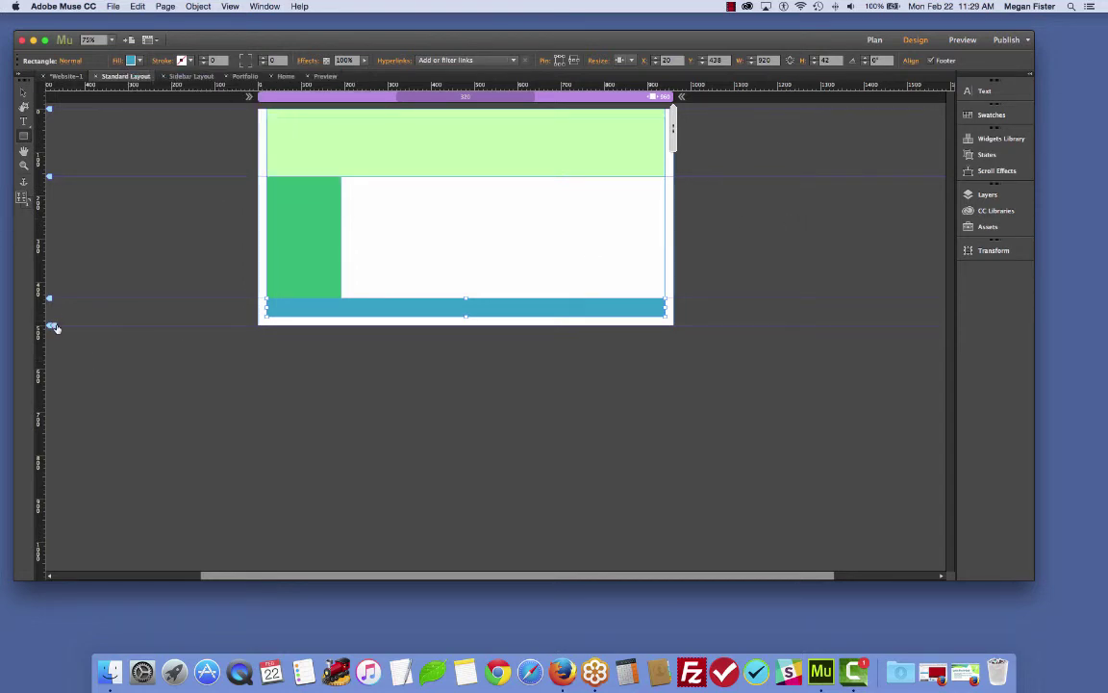
Align the bottom-of-page guide with the blue rectangle's bottom edge, place the bottom-of-browser guide slightly below it, and check the preview.
drag(58, 341, 60, 380)
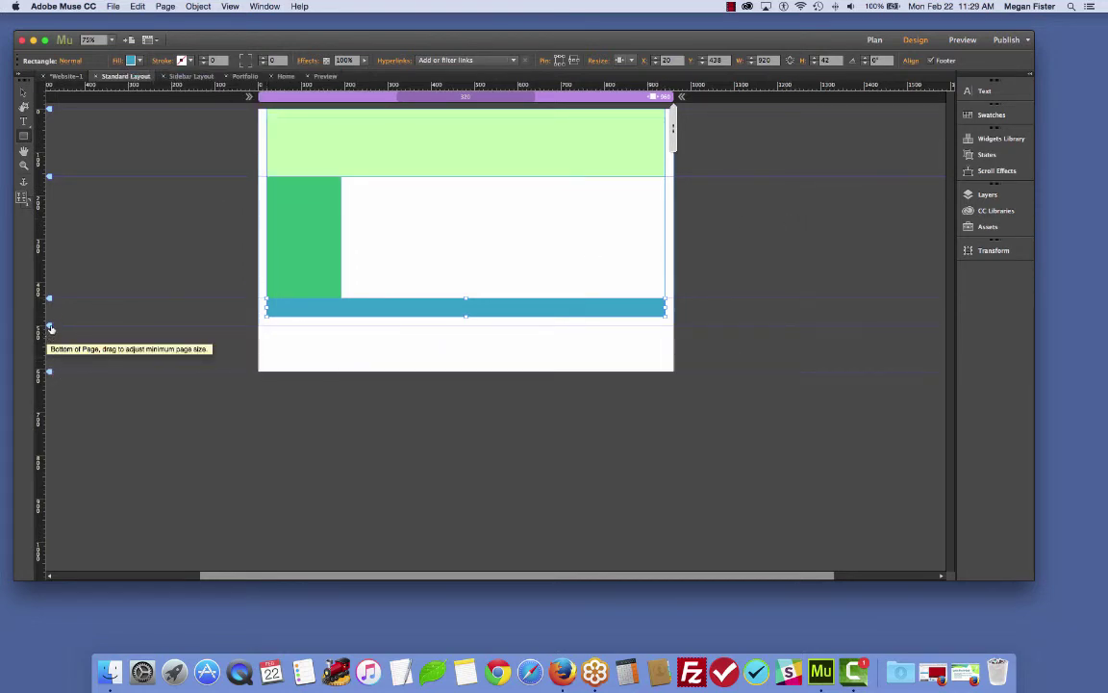
drag(50, 325, 50, 316)
drag(49, 364, 49, 303)
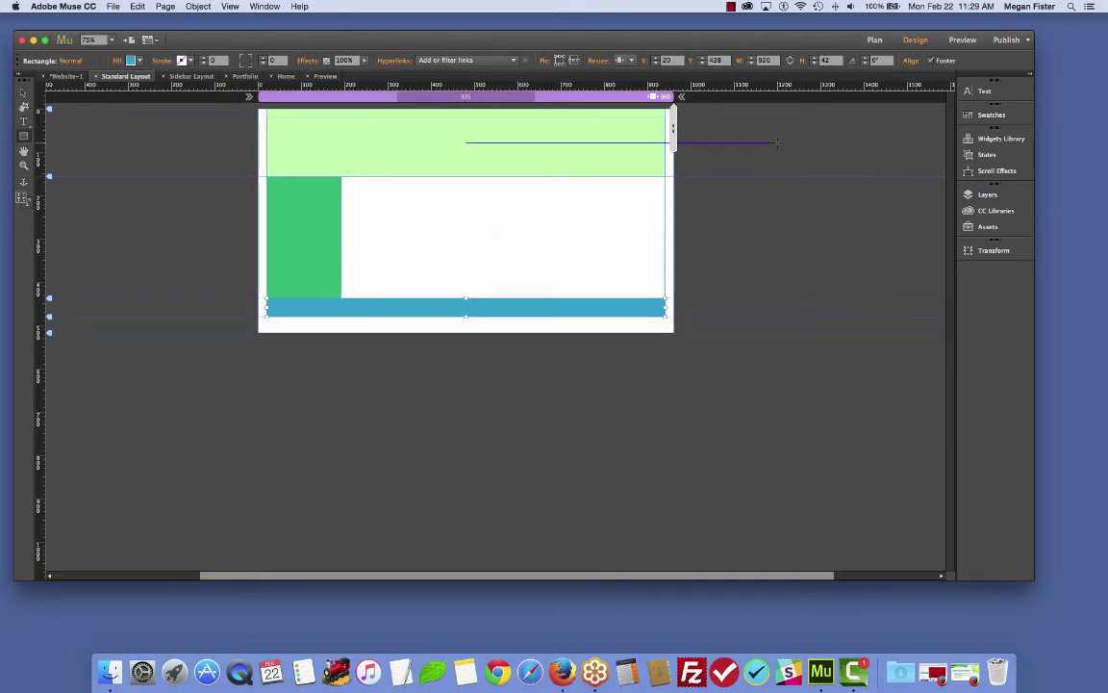
click(963, 39)
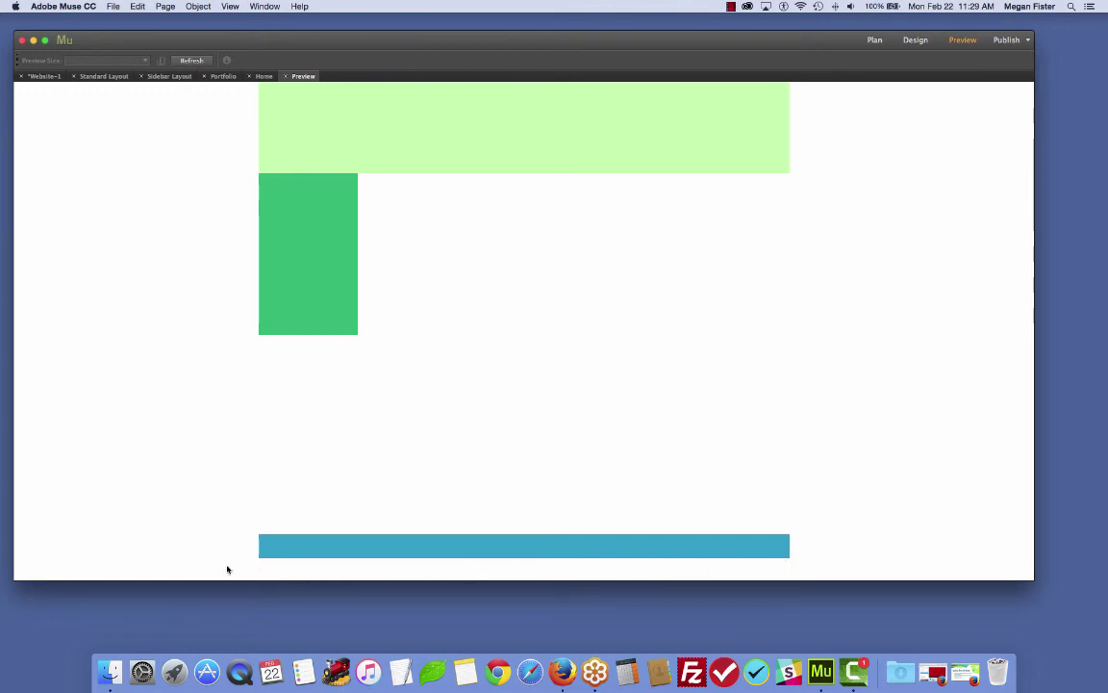
click(915, 40)
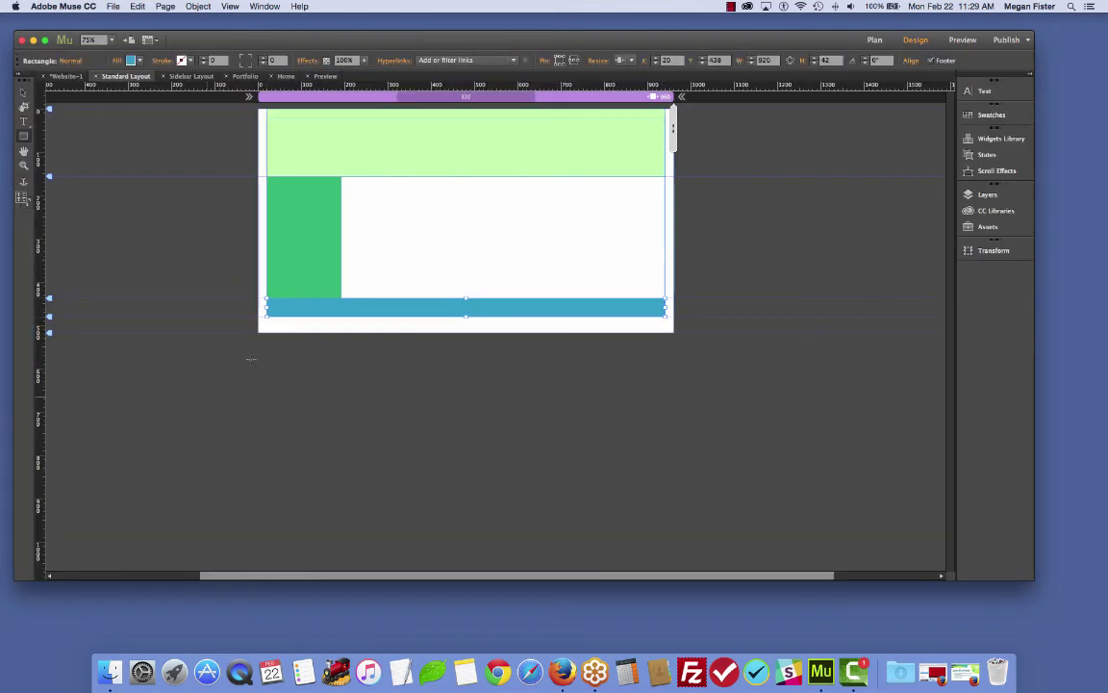
Try the bottom-of-browser guide level with the blue rectangle's bottom edge, preview it, and lower the guide again.
drag(47, 329, 51, 315)
click(962, 39)
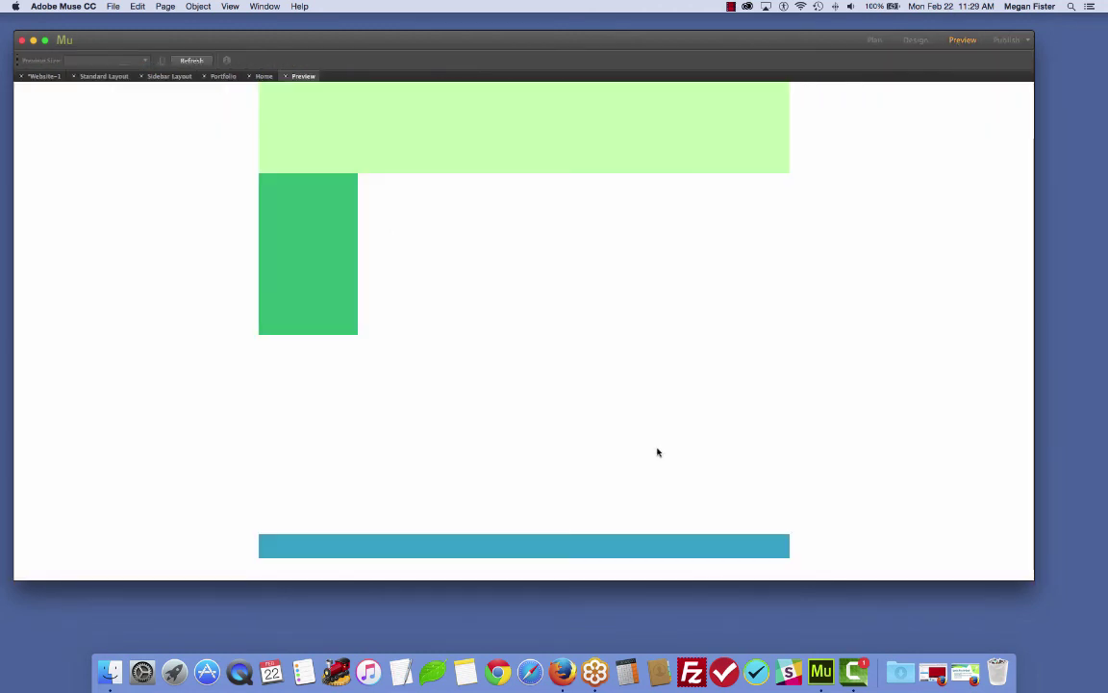
click(916, 40)
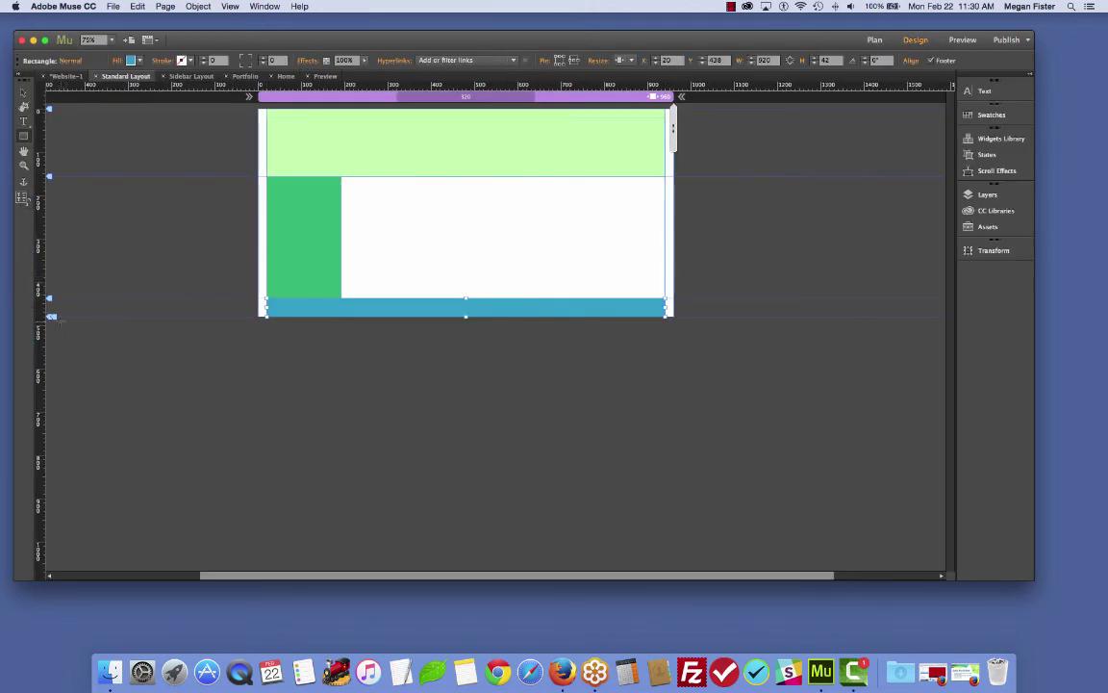
drag(55, 325, 50, 334)
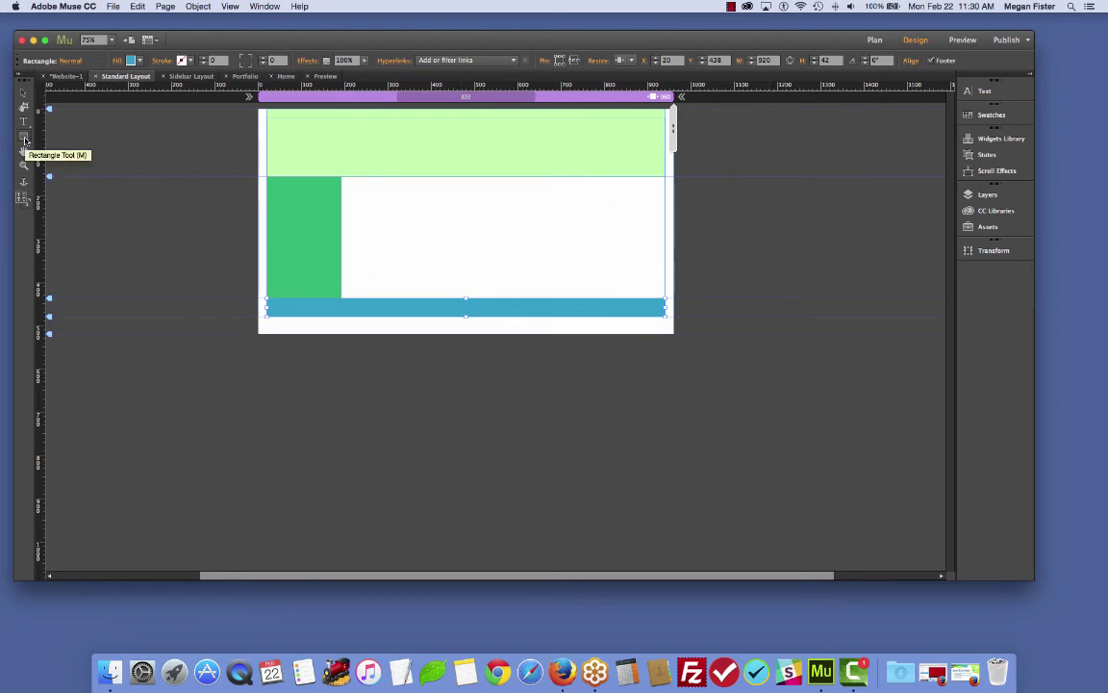
Draw a rectangle about 317 × 162 in the empty area beside the green rectangle and fill it with red.
click(23, 135)
drag(426, 203, 565, 274)
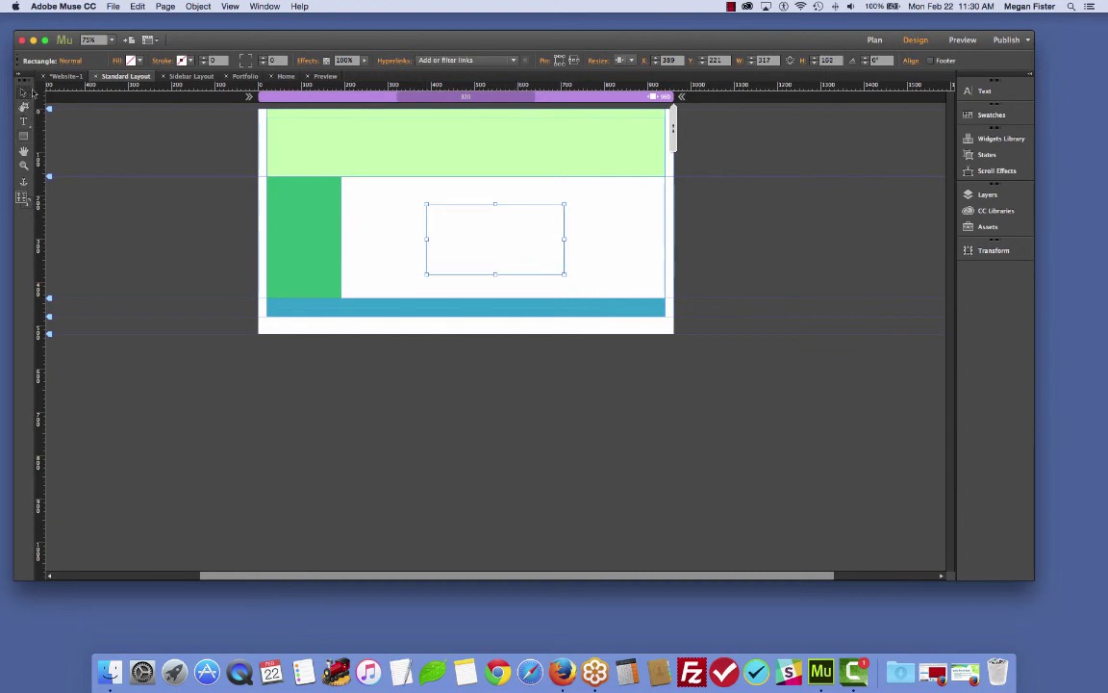
click(141, 62)
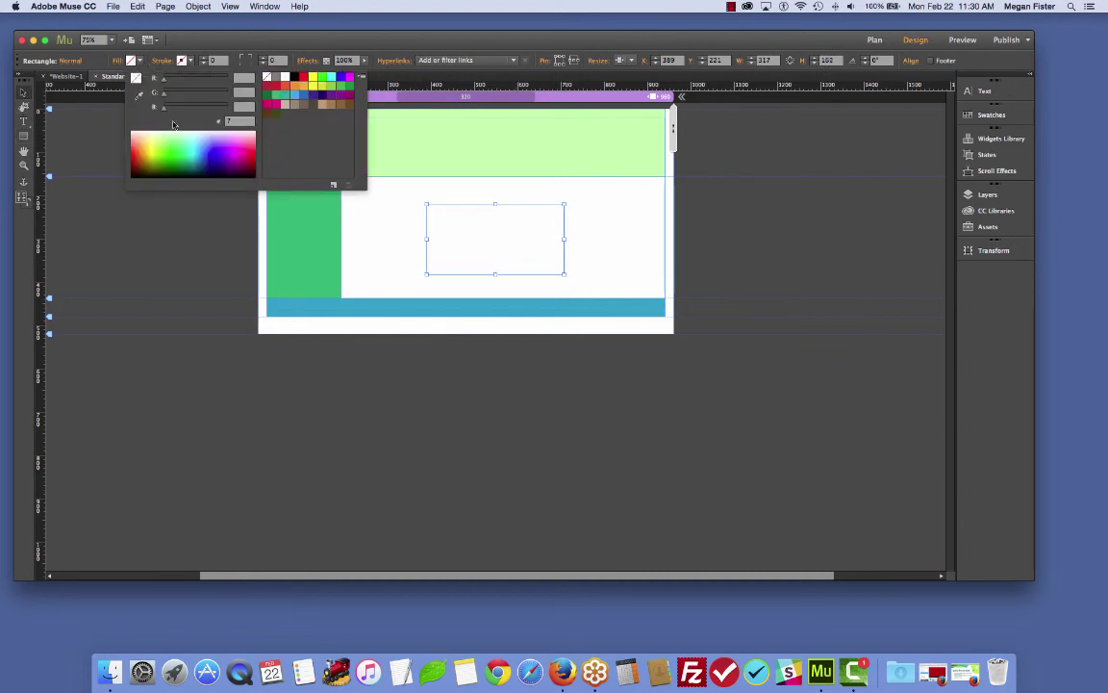
click(289, 101)
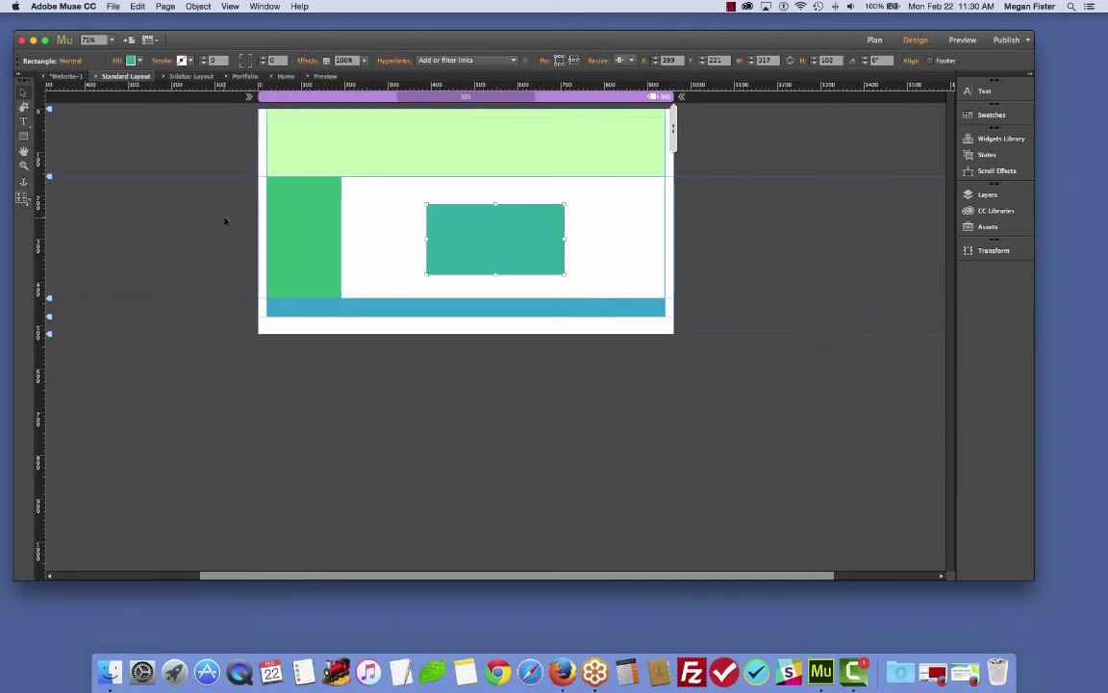
click(132, 60)
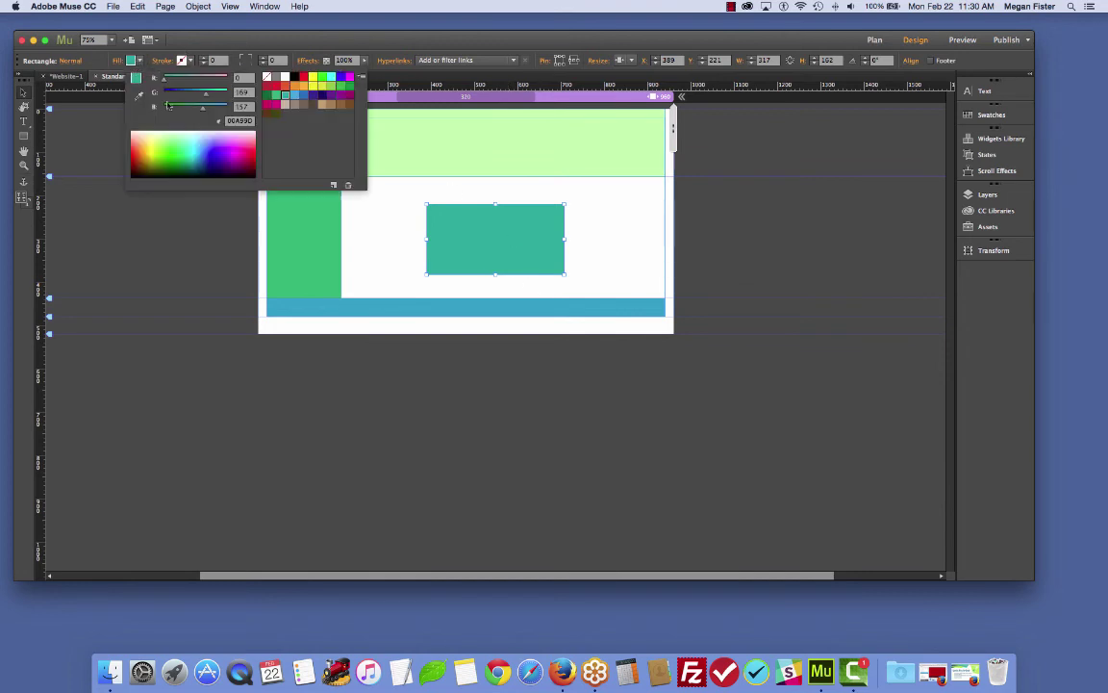
click(306, 76)
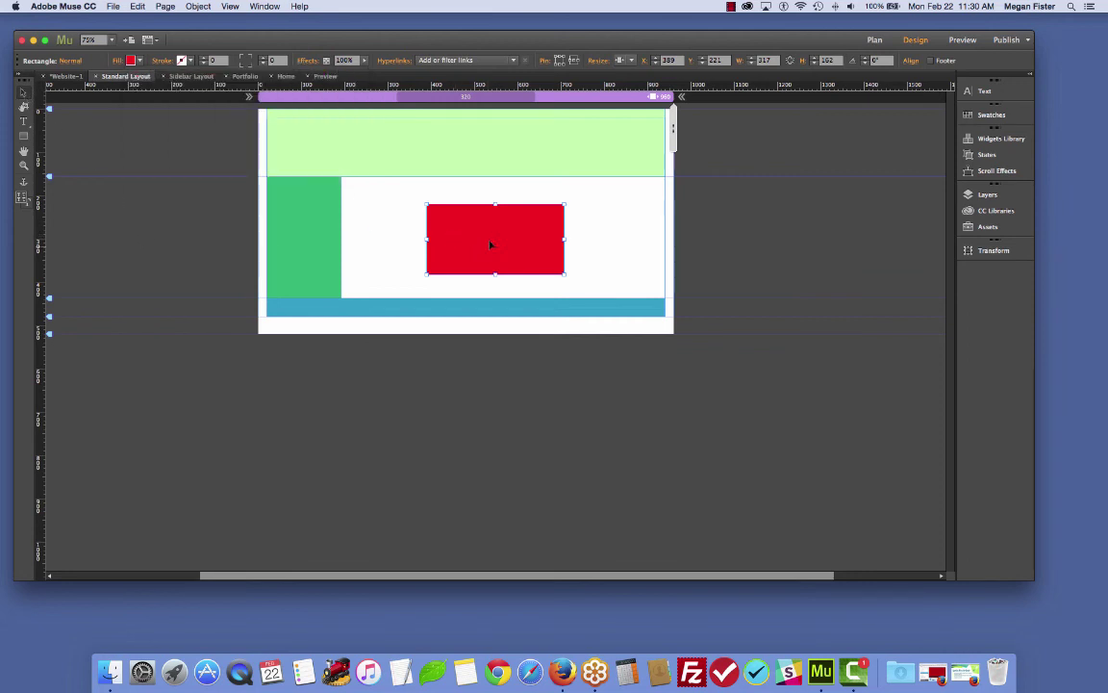
Move the red rectangle over the right part of the blue footer bar, then preview the page and return to the design view.
mouse_move(491, 246)
mouse_down()
mouse_move(495, 279)
mouse_move(469, 243)
mouse_up()
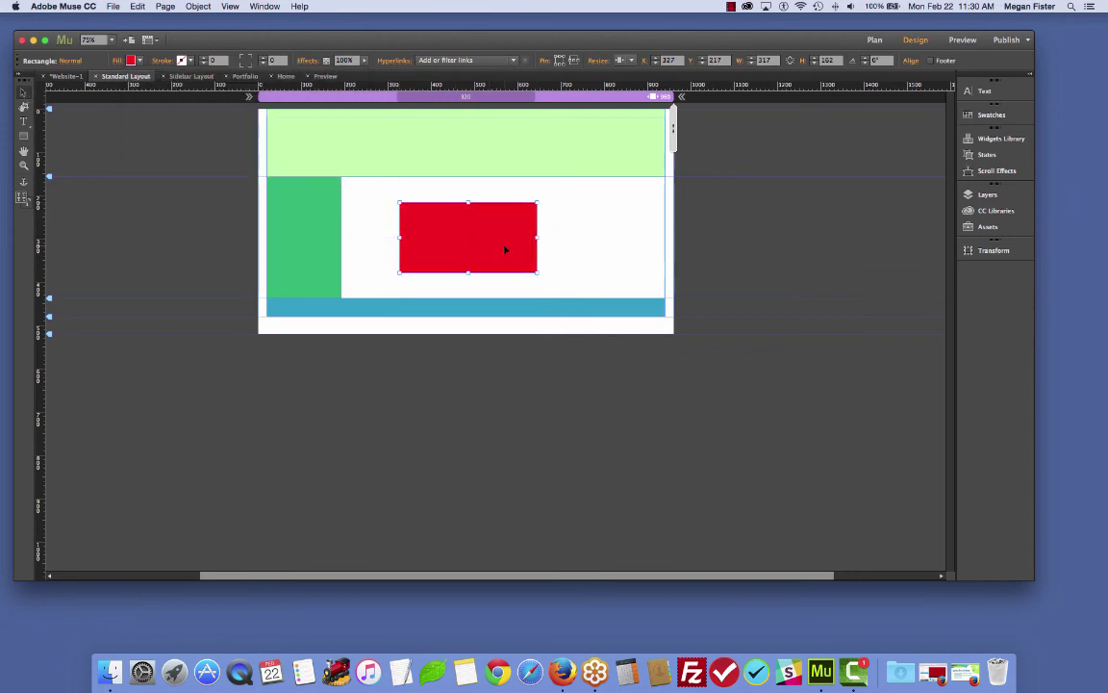
mouse_move(507, 250)
mouse_down()
mouse_move(511, 268)
mouse_move(510, 256)
mouse_up()
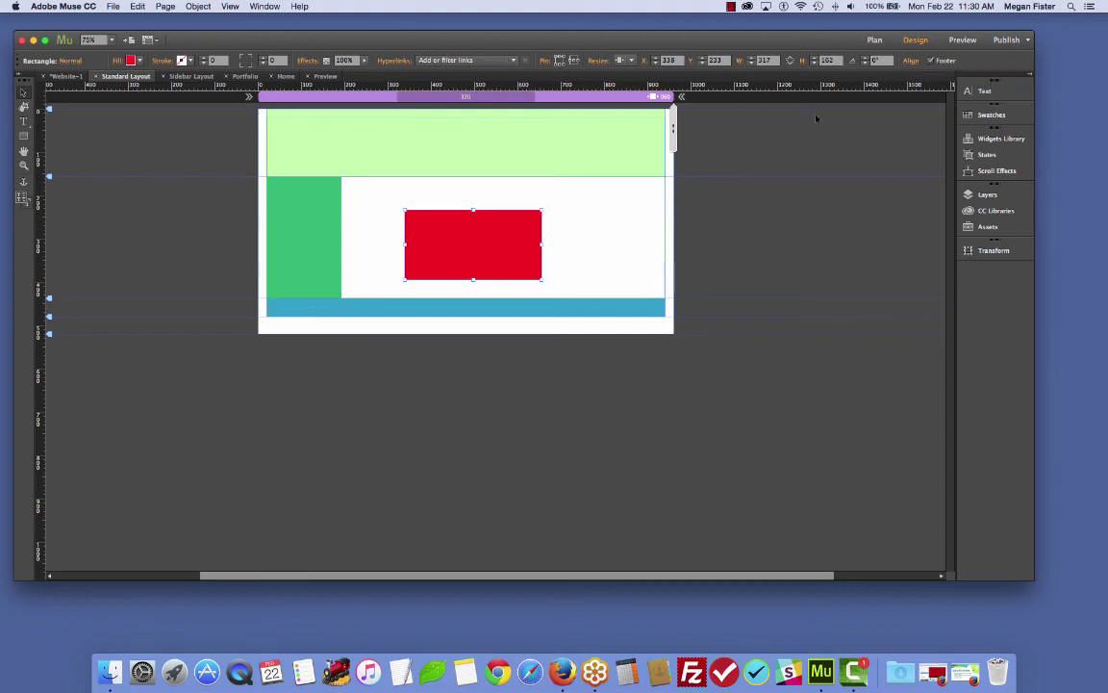
drag(481, 236, 601, 283)
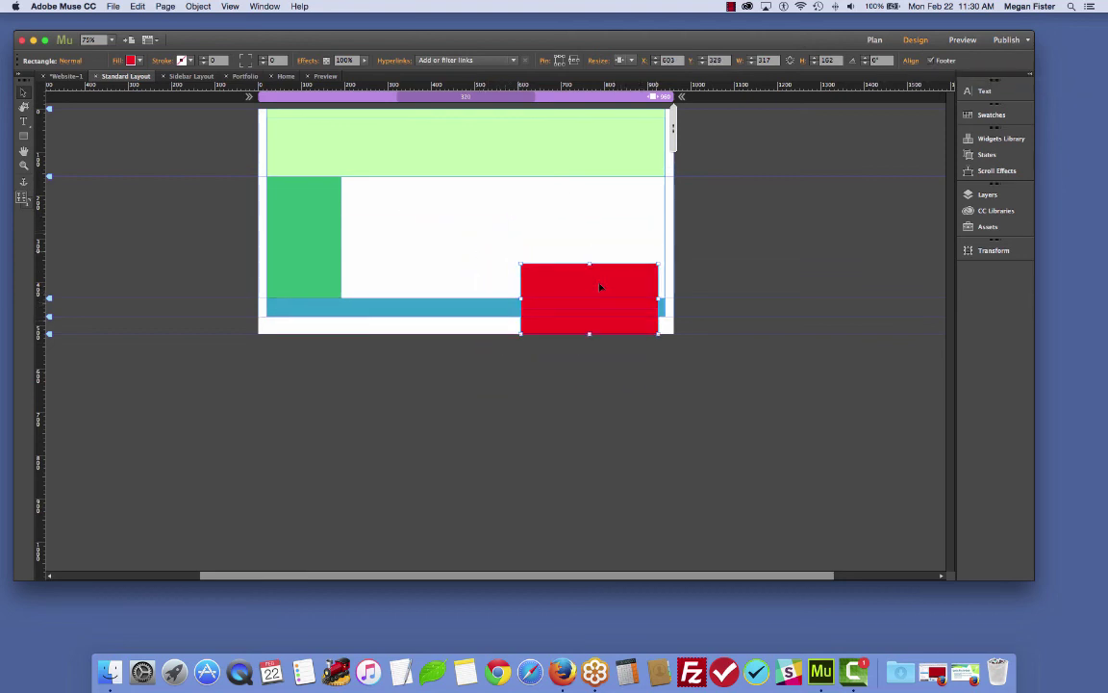
click(962, 40)
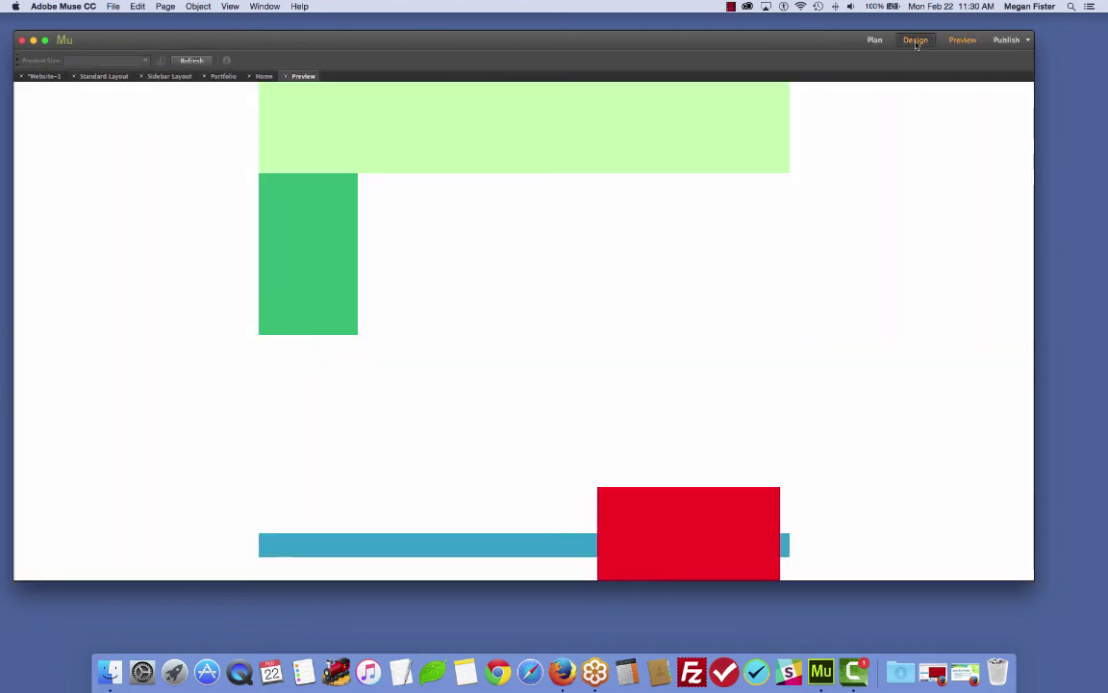
click(915, 41)
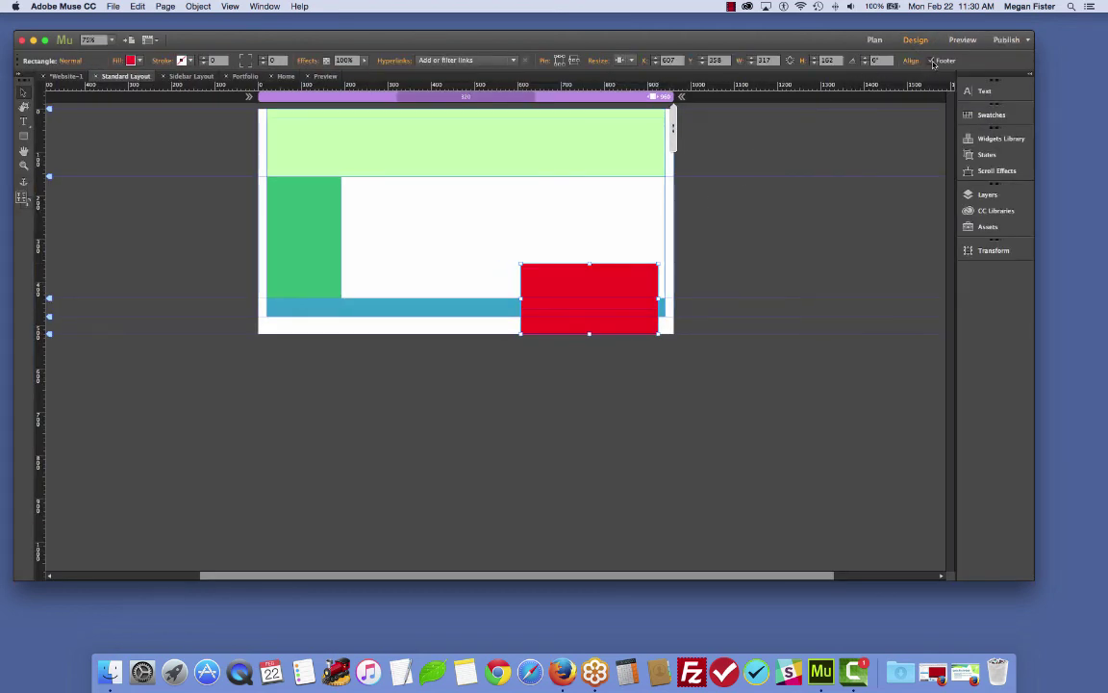
Move the red rectangle off the blue footer bar into the empty content area, then delete it from the Standard Layout master.
drag(578, 270, 508, 208)
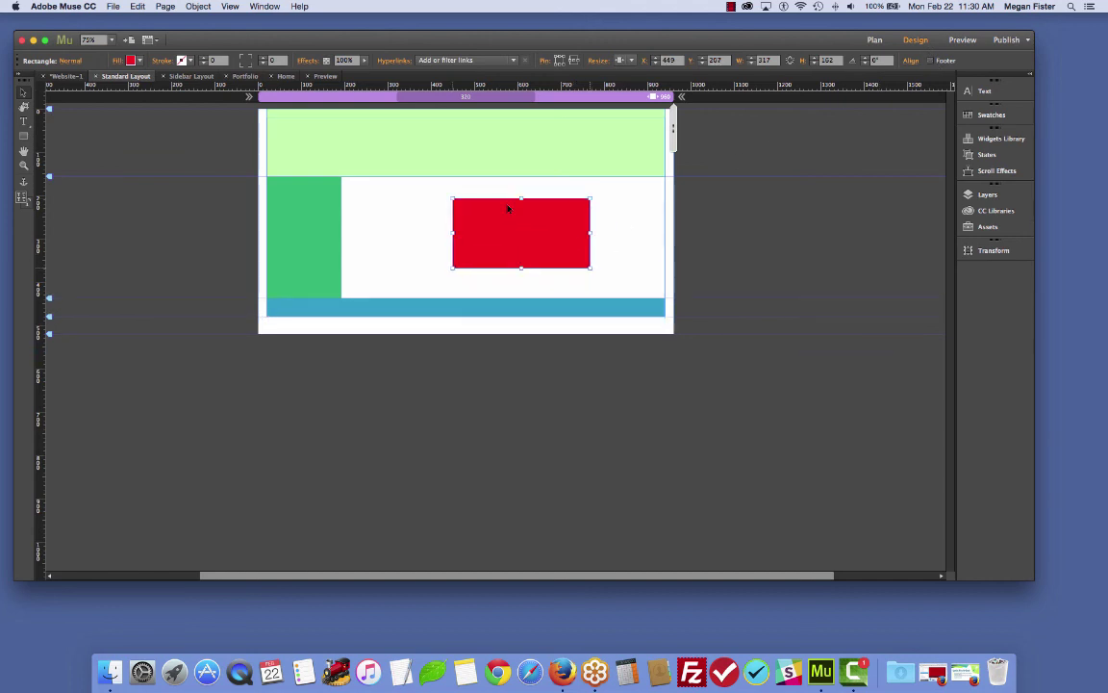
drag(493, 253, 436, 308)
drag(436, 350, 452, 248)
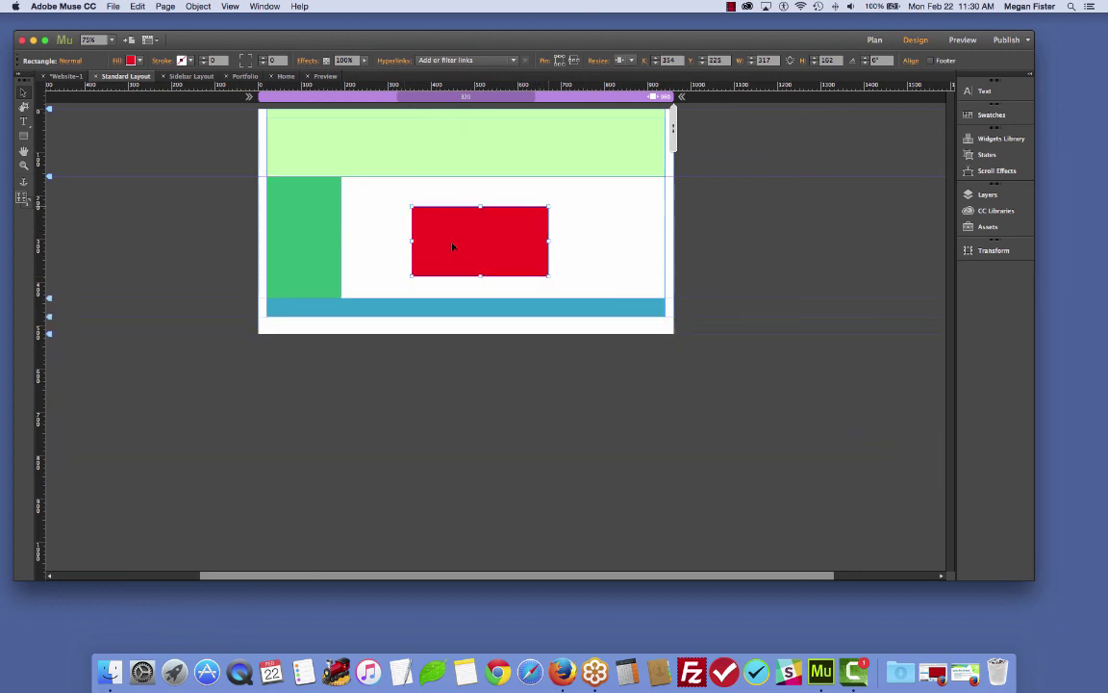
key(Delete)
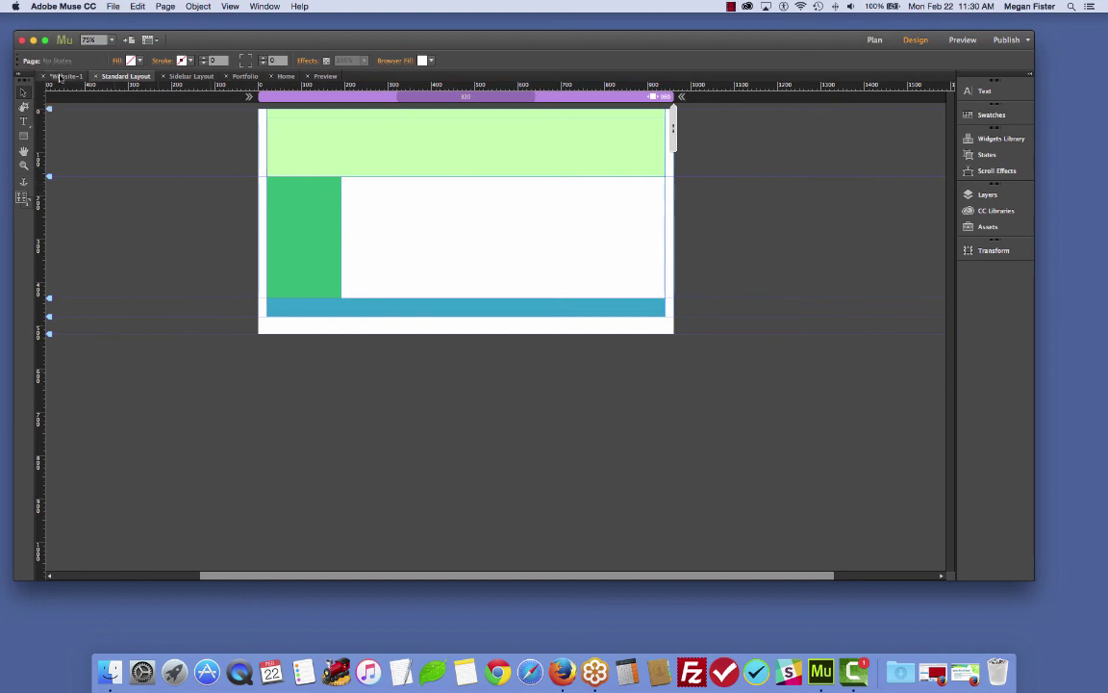
Return to the site plan and examine how the page thumbnails reflect the Standard Layout and Sidebar Layout masters.
click(874, 40)
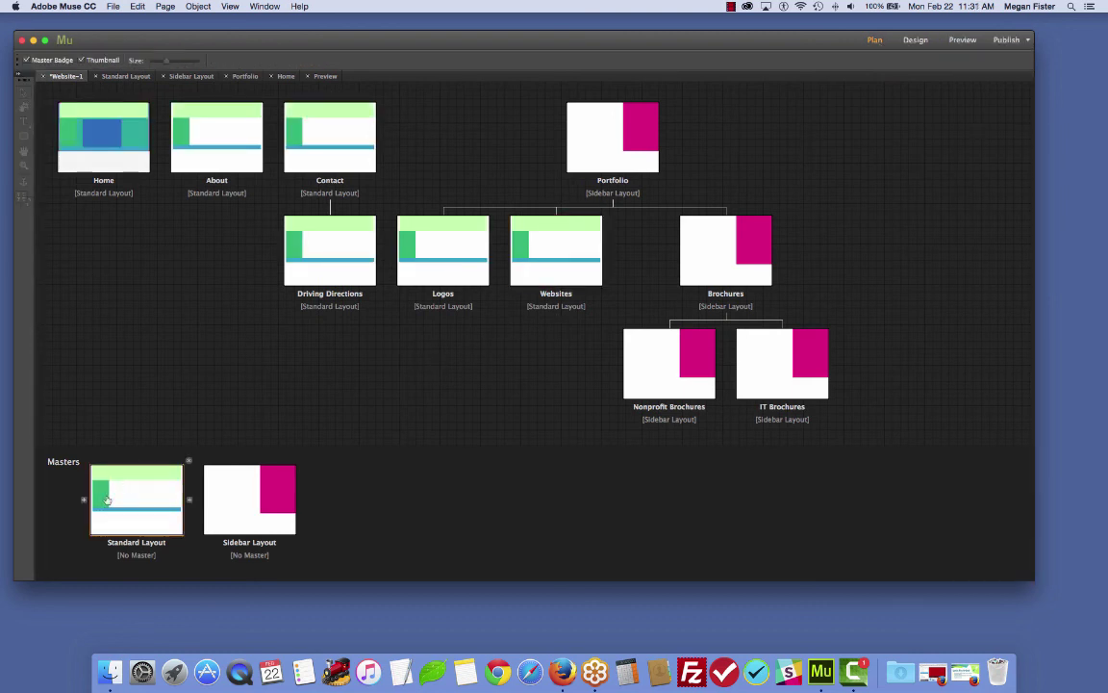
mouse_move(111, 156)
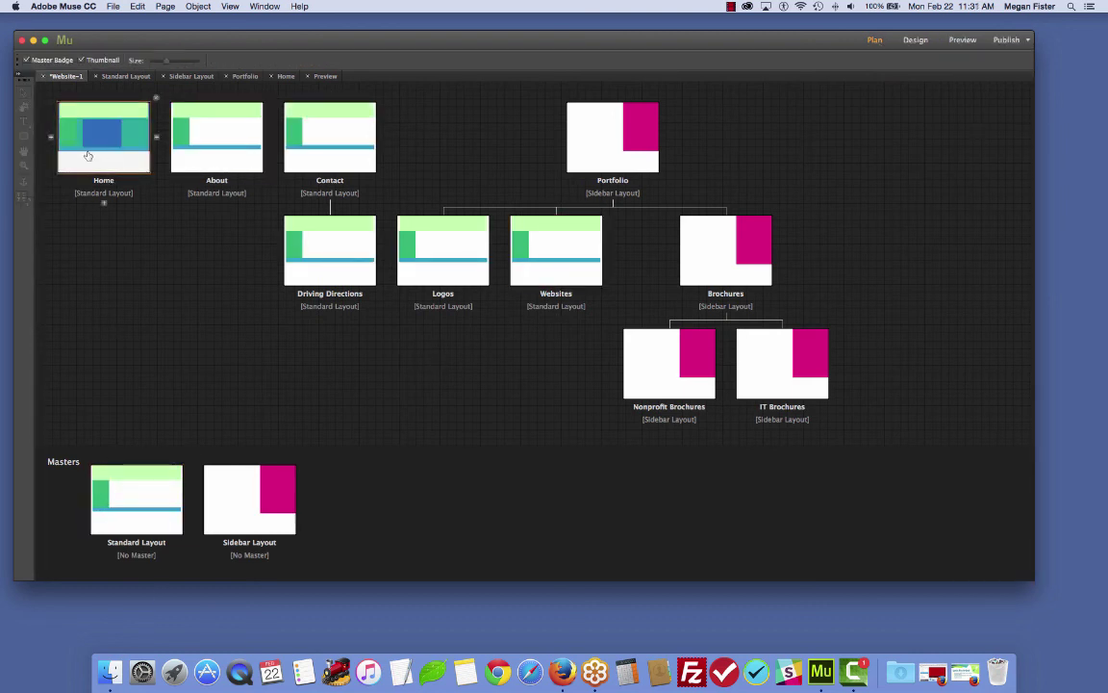
mouse_move(339, 252)
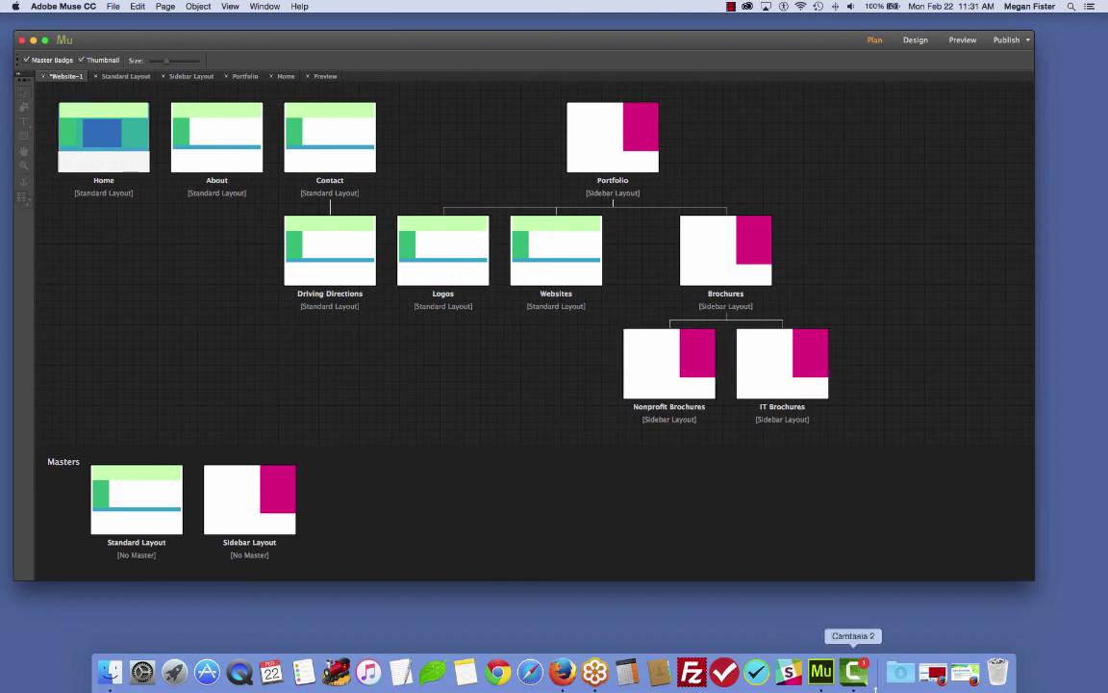
click(855, 673)
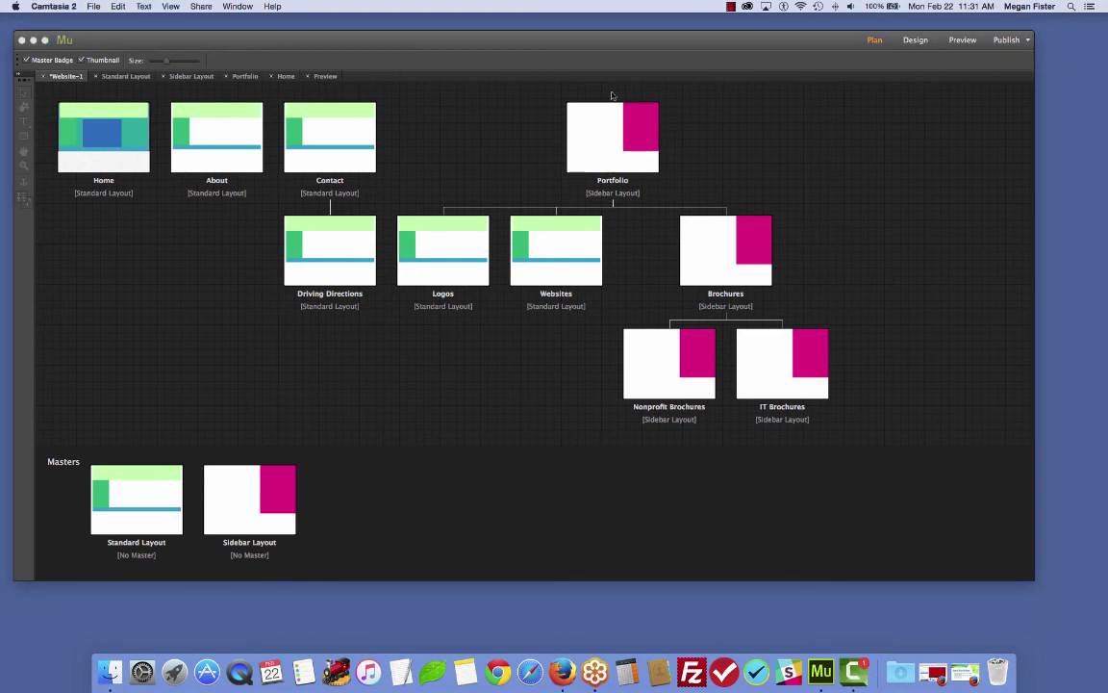